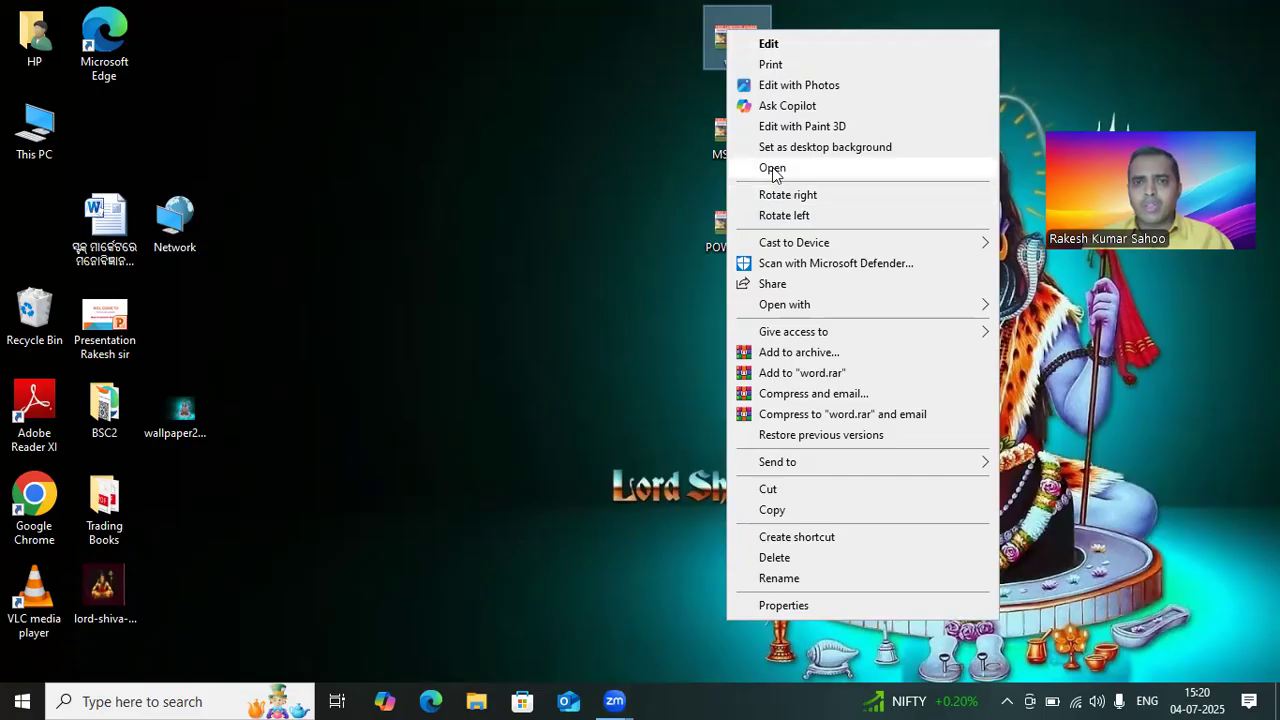
Step: Open the word.jpg image from the desktop to view it, then close the viewer
left_click(772, 168)
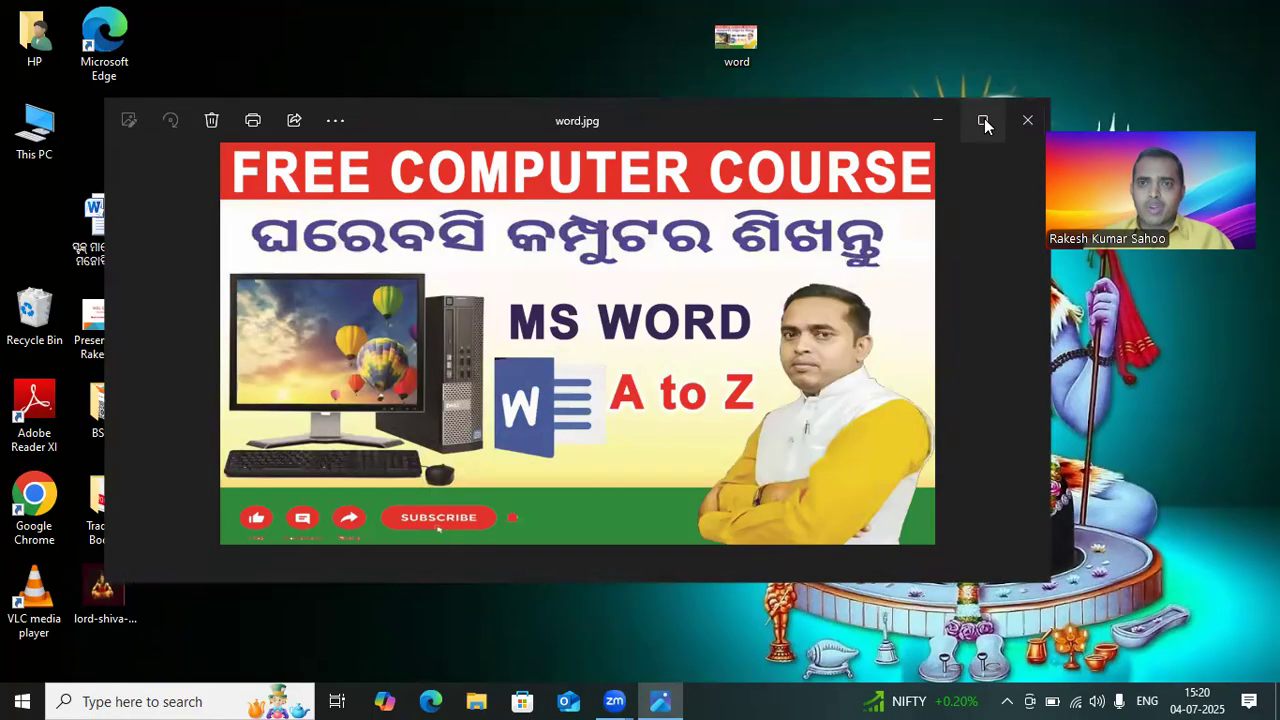
left_click(986, 122)
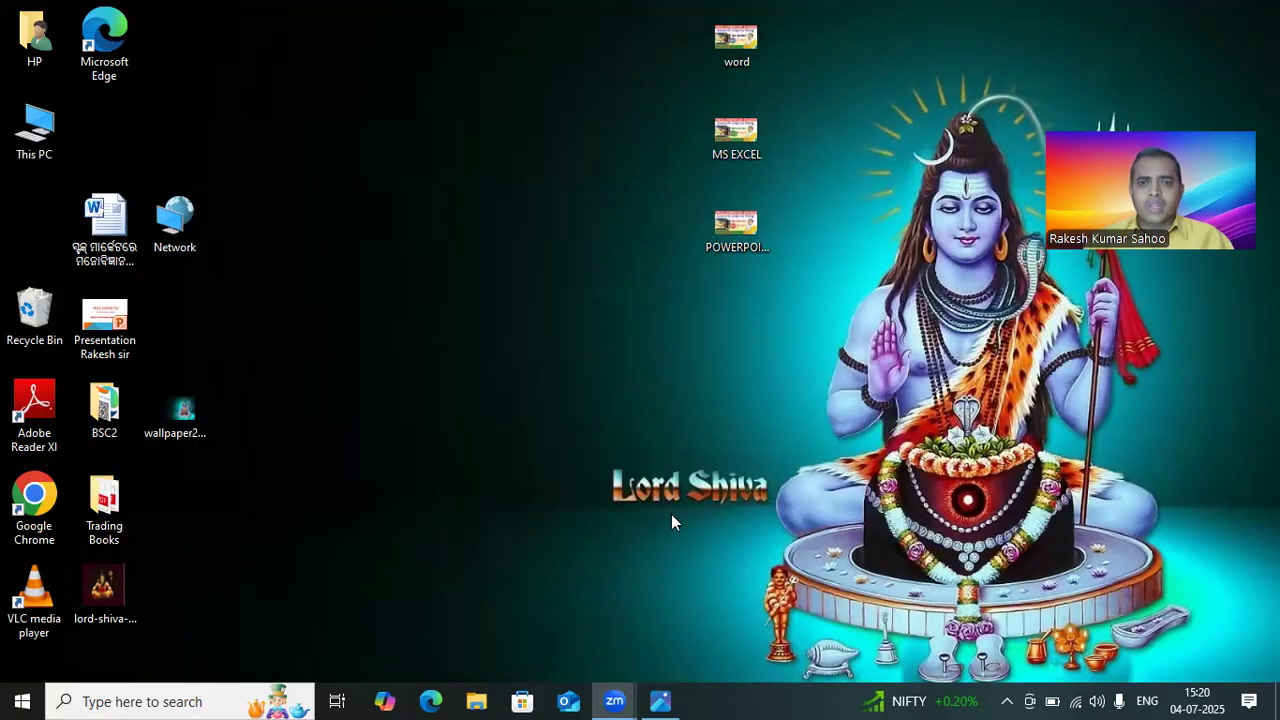
Step: Launch Microsoft Word 2010 from the Windows search and place the cursor in the blank document
left_click(115, 700)
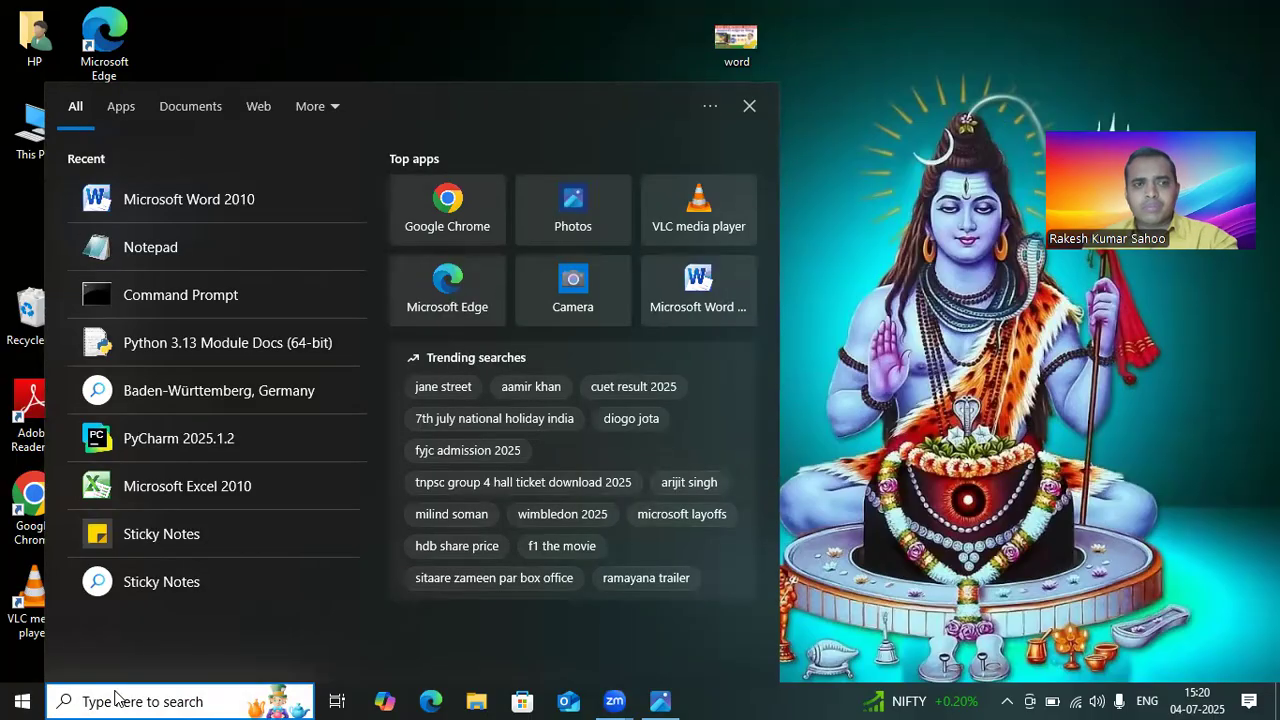
left_click(170, 200)
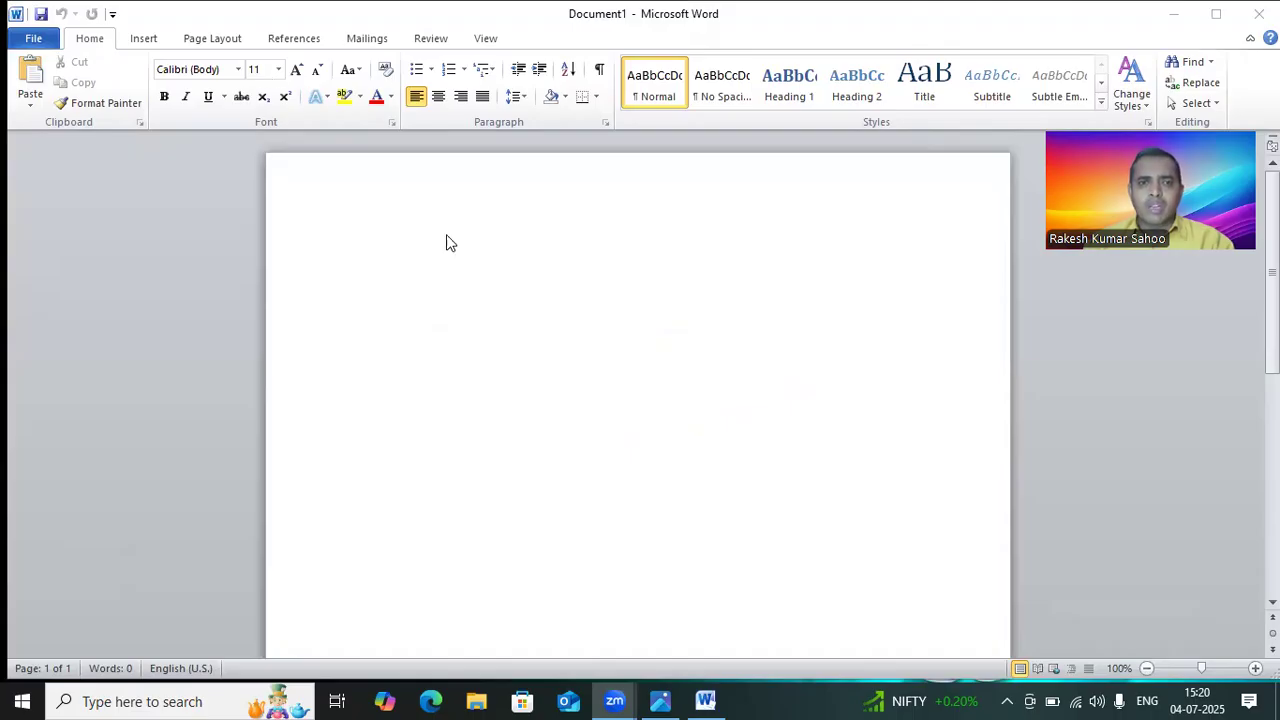
left_click(777, 221)
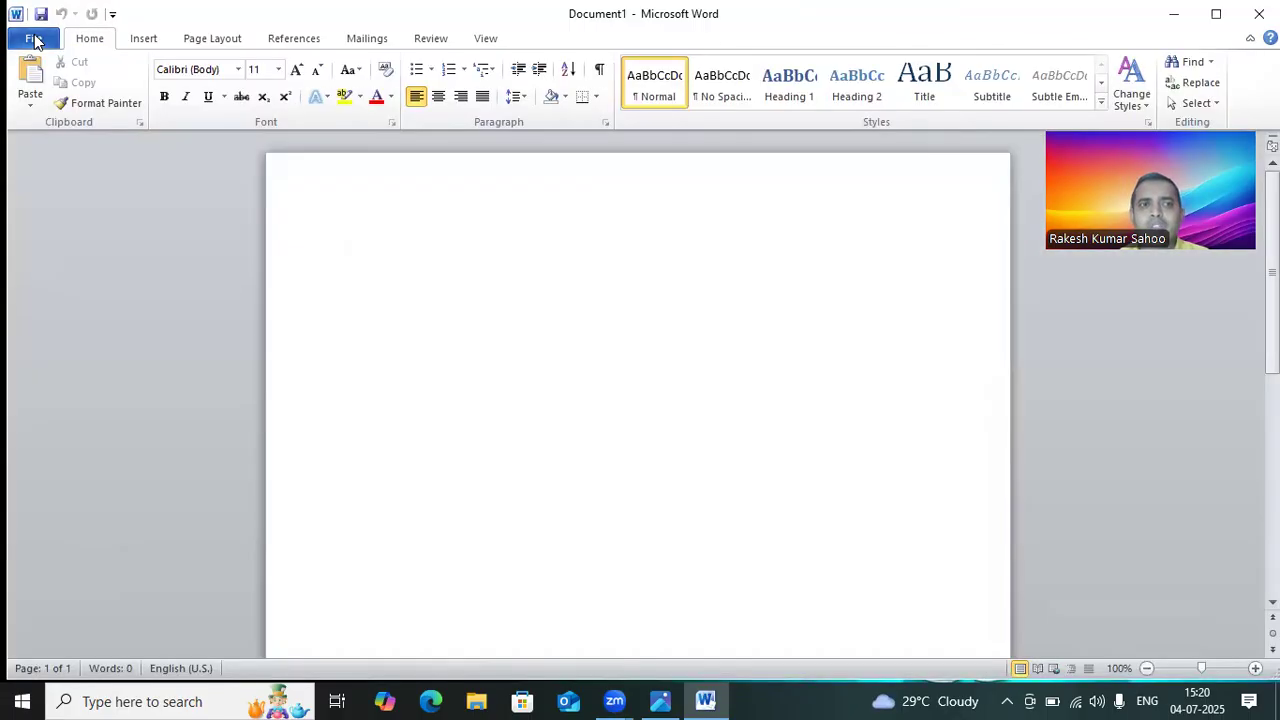
Step: Examine the File backstage view and the Home and View ribbon tabs of Word
left_click(35, 39)
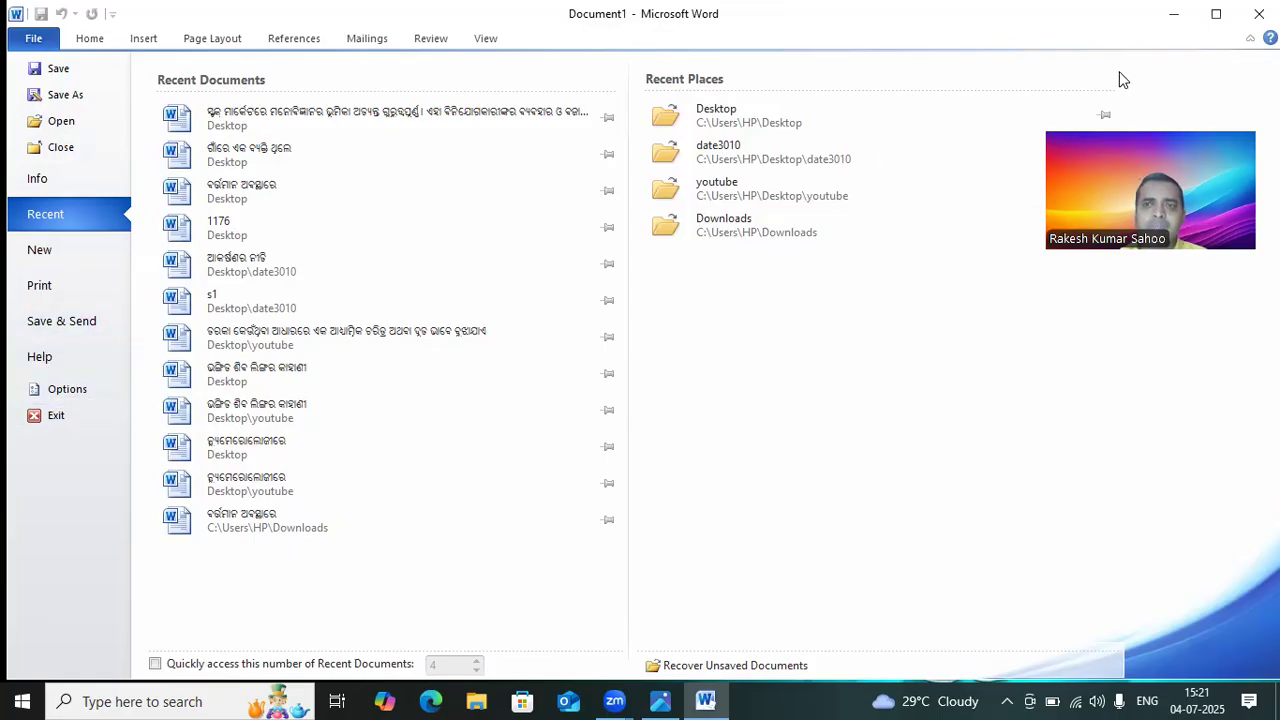
left_click(92, 40)
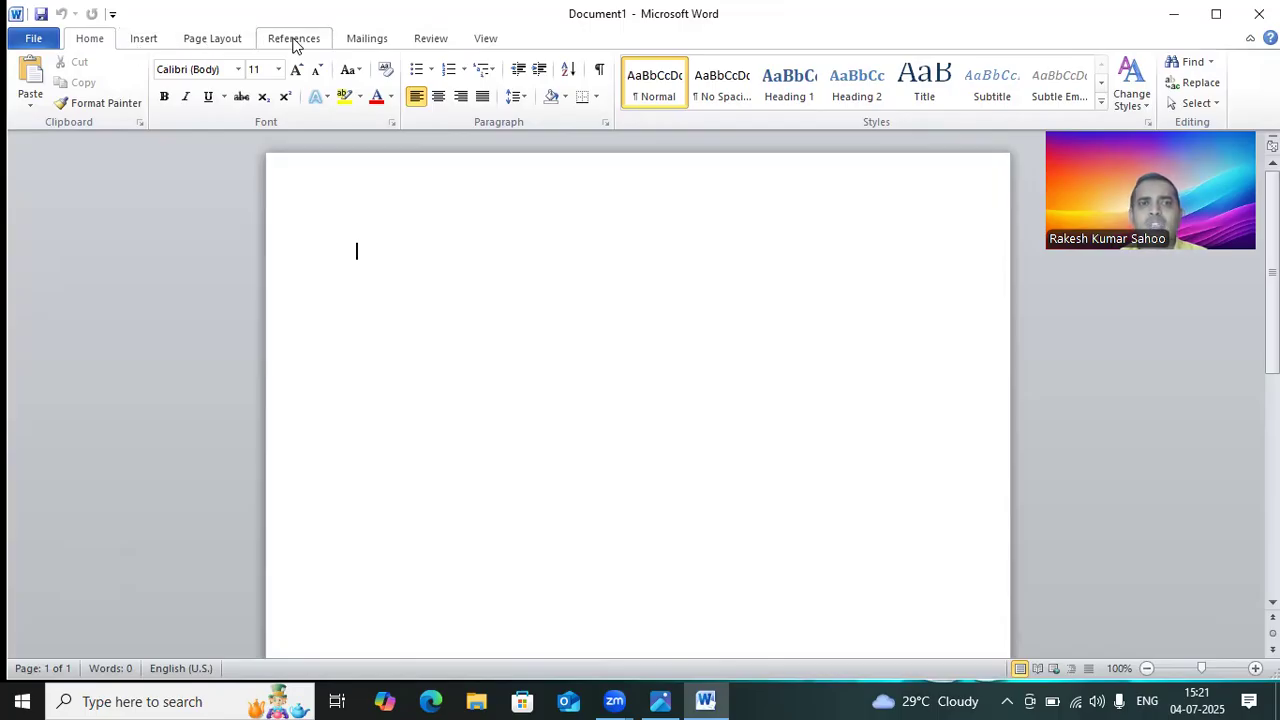
left_click(478, 43)
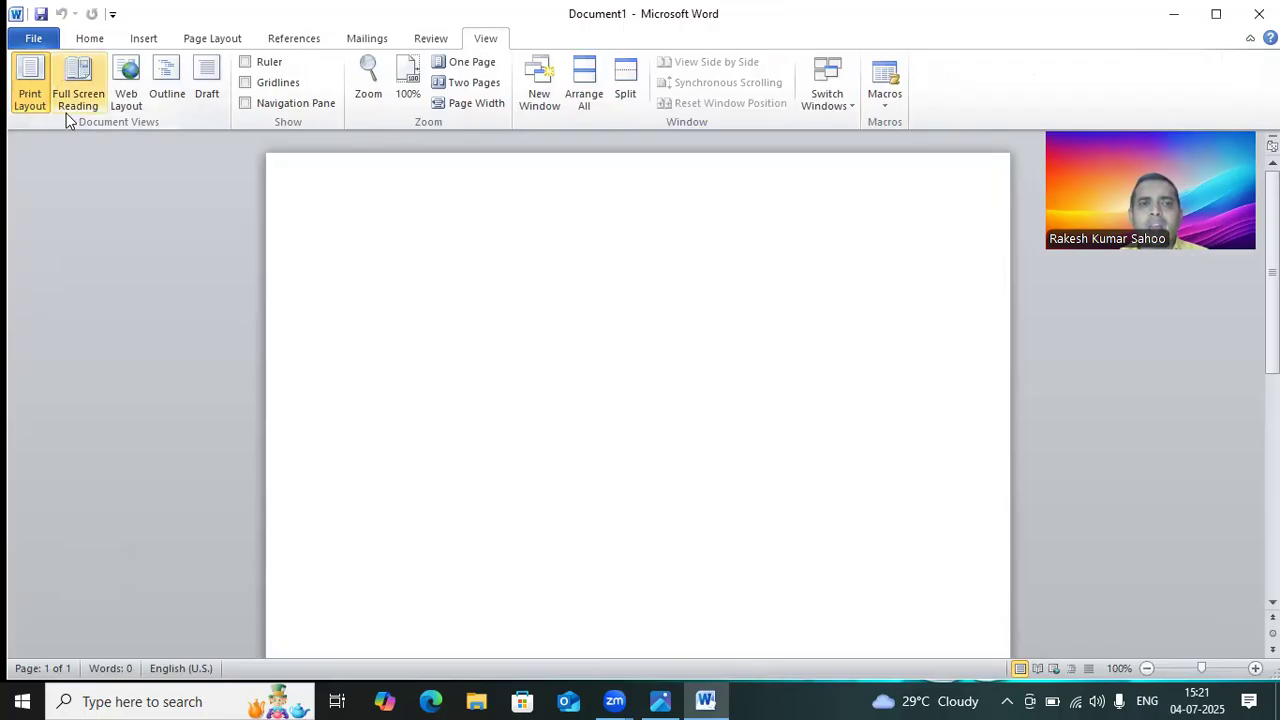
left_click(34, 40)
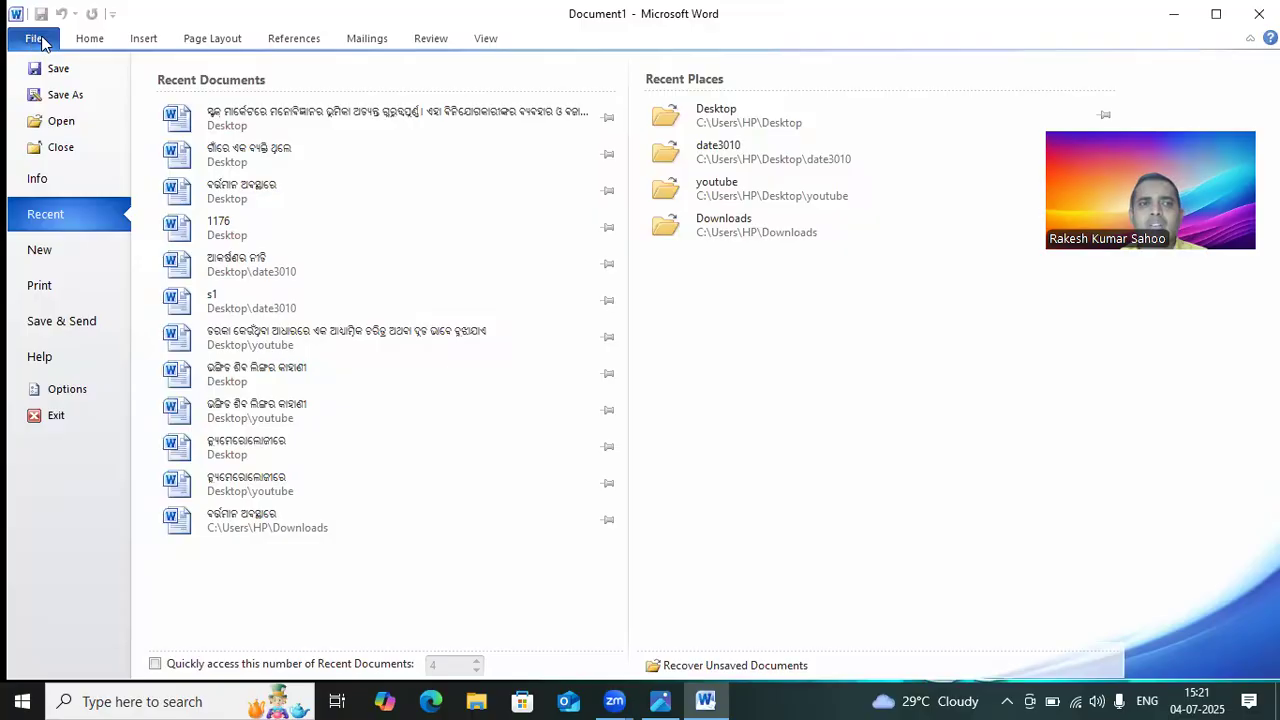
left_click(42, 42)
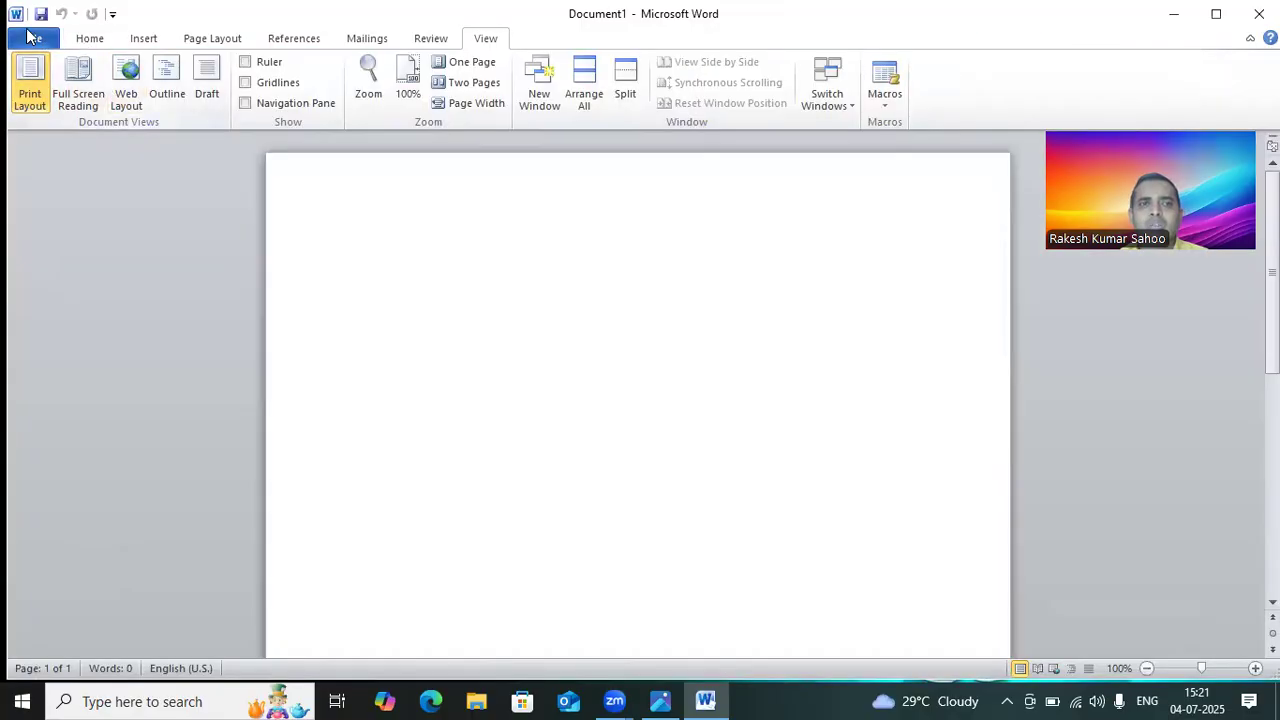
left_click(30, 37)
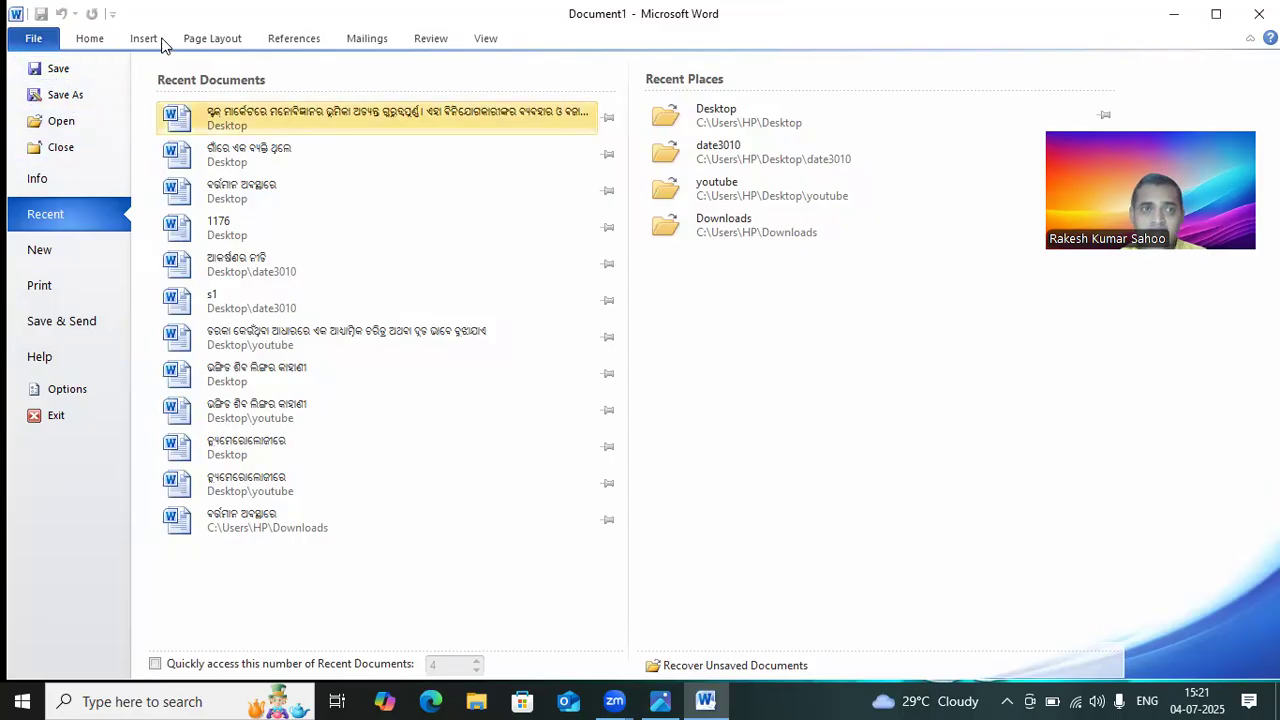
left_click(92, 36)
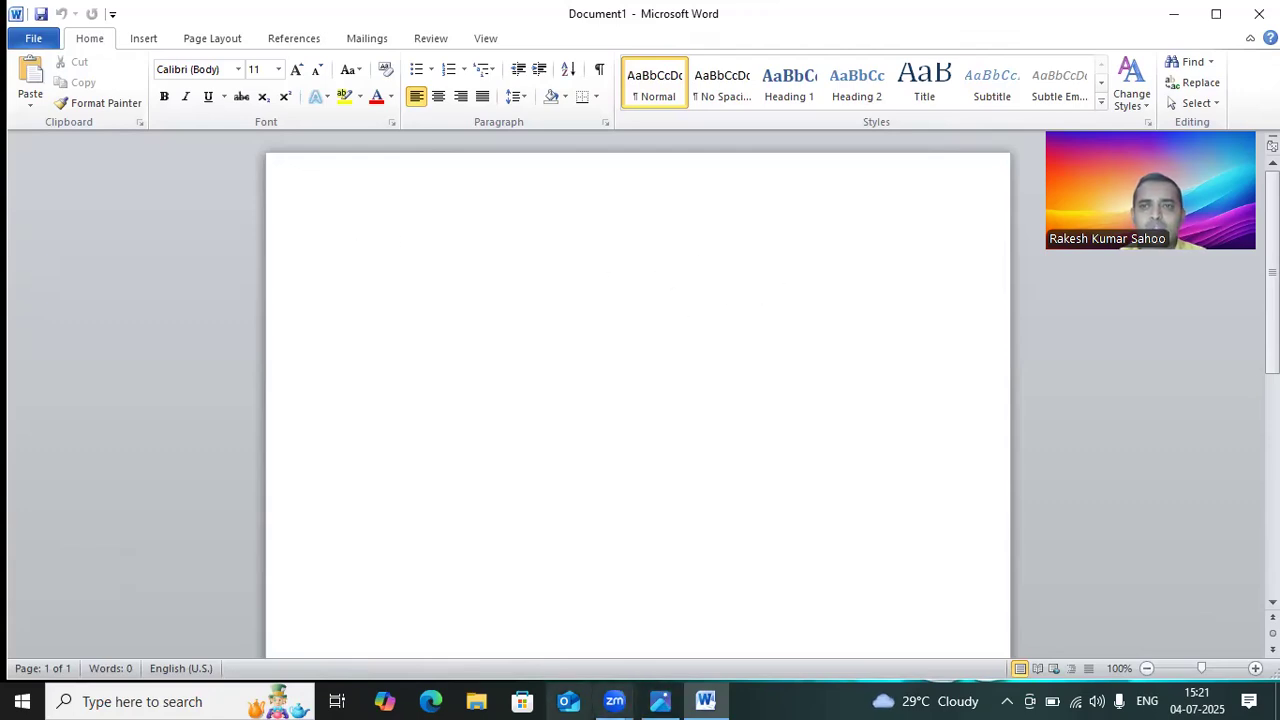
Step: Minimize Word and open Google Chrome from the desktop shortcut
left_click(1174, 16)
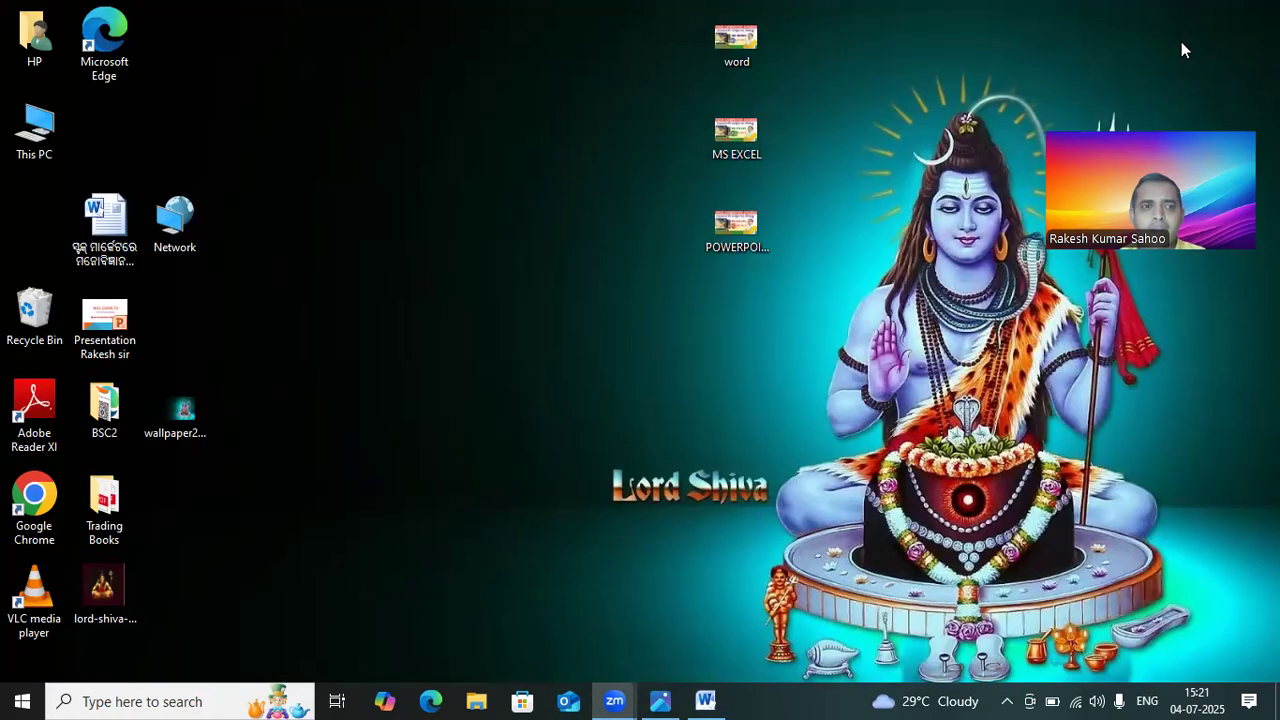
right_click(60, 495)
left_click(95, 76)
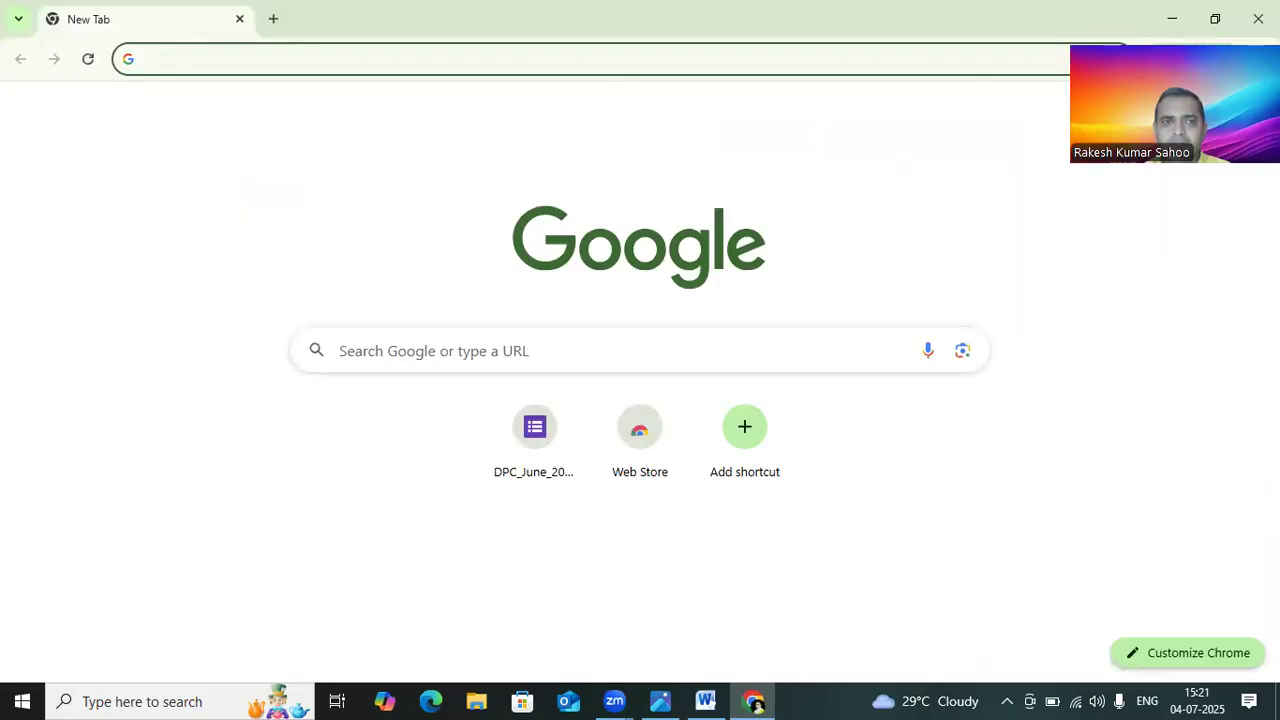
Step: Open a new tab, search Google for chatgpt, and open the ChatGPT website
left_click(275, 20)
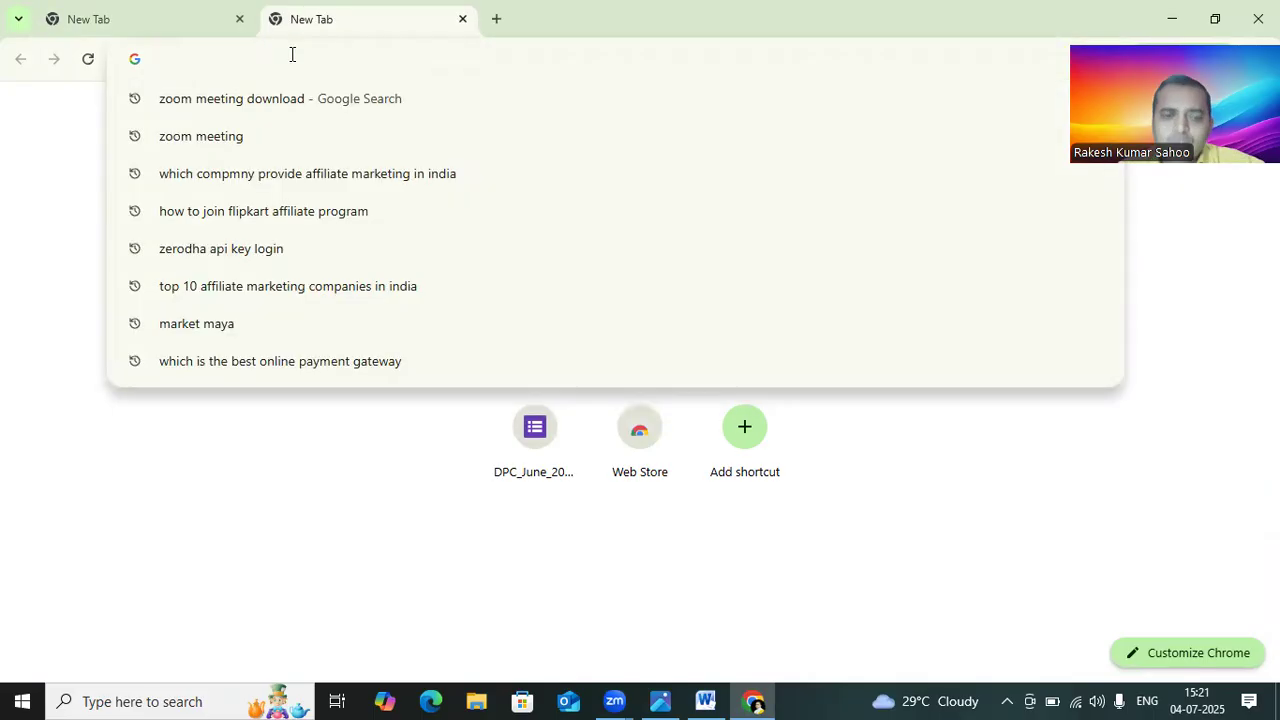
type("chatgpt")
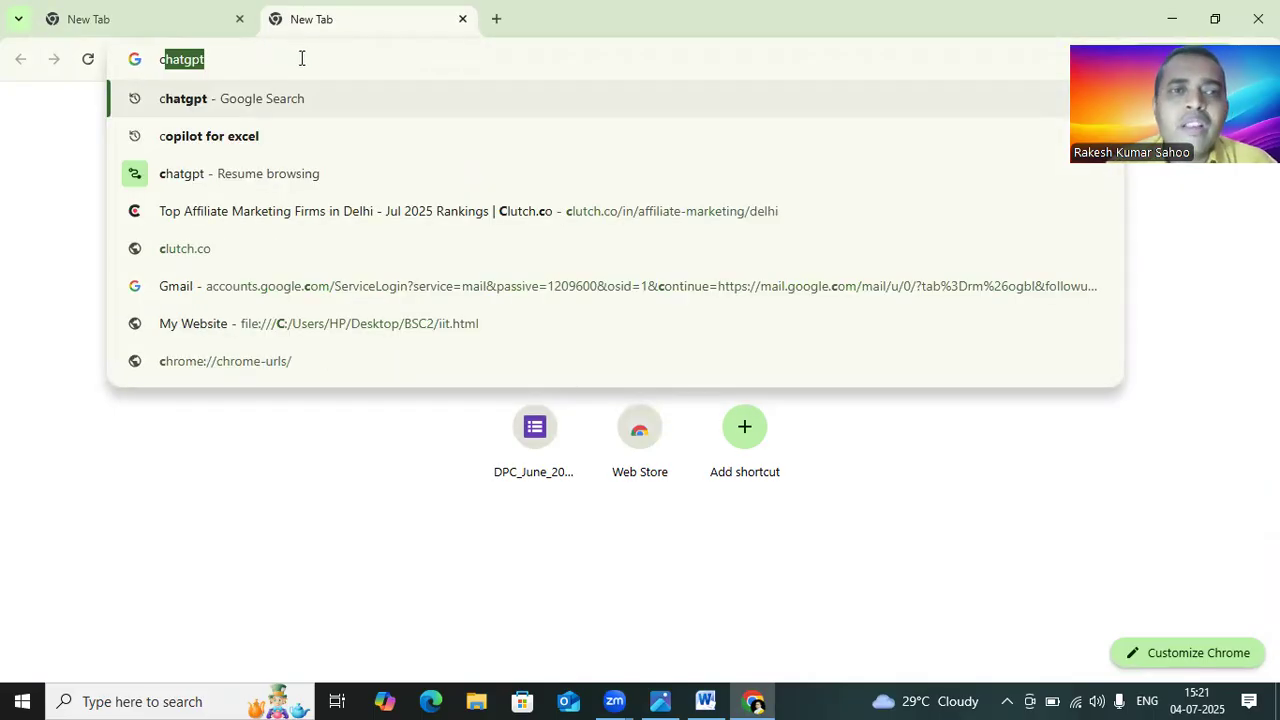
left_click(212, 101)
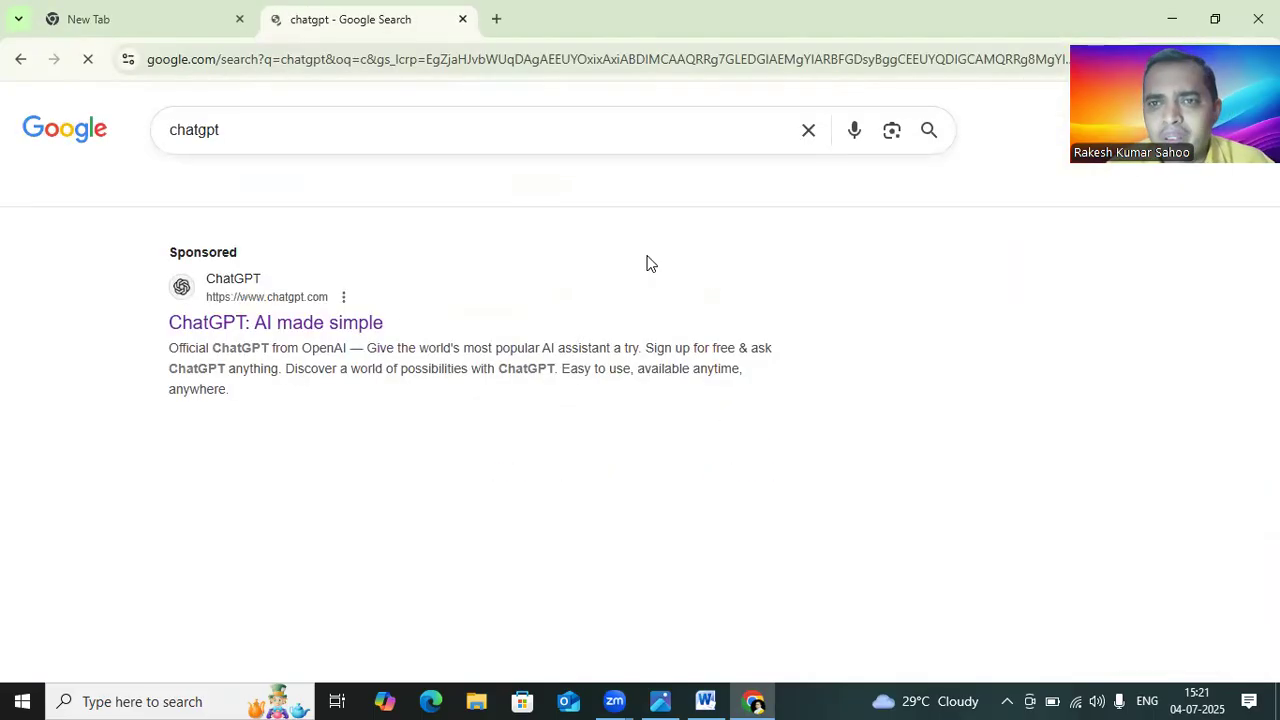
left_click(285, 325)
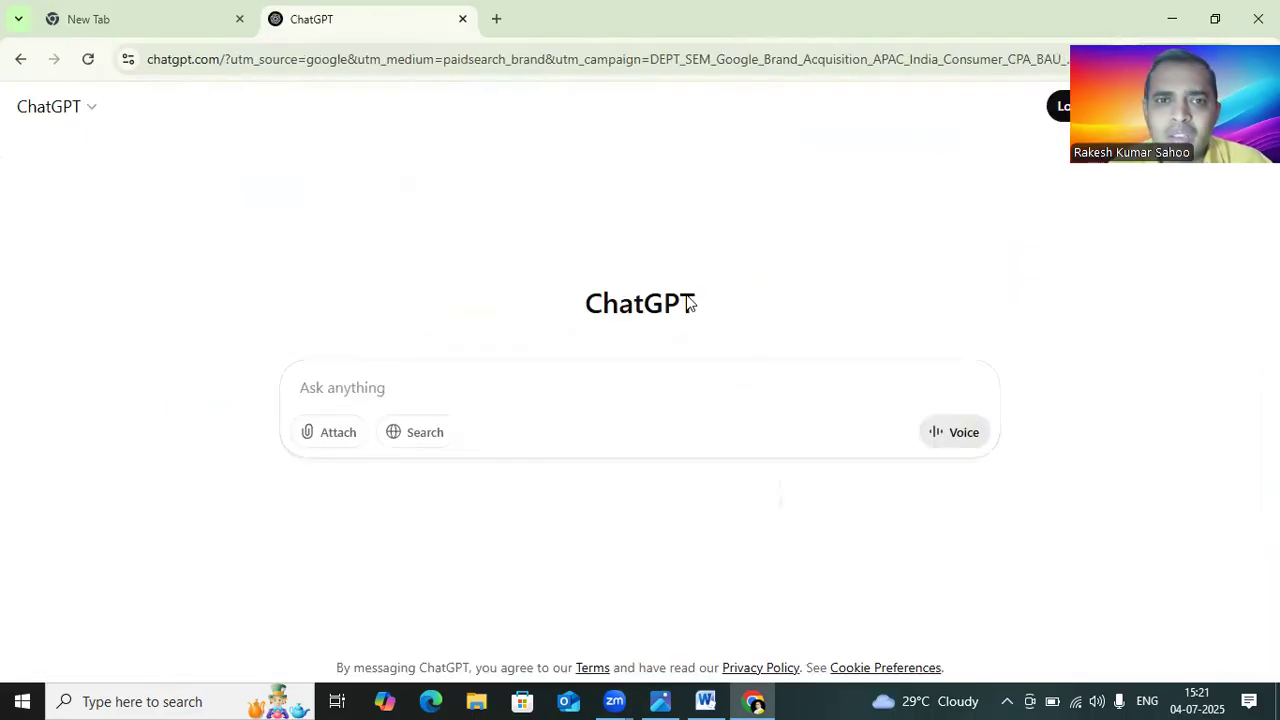
Step: Send ChatGPT the prompt "write a letter or application for leave from office" while staying logged out
type("w")
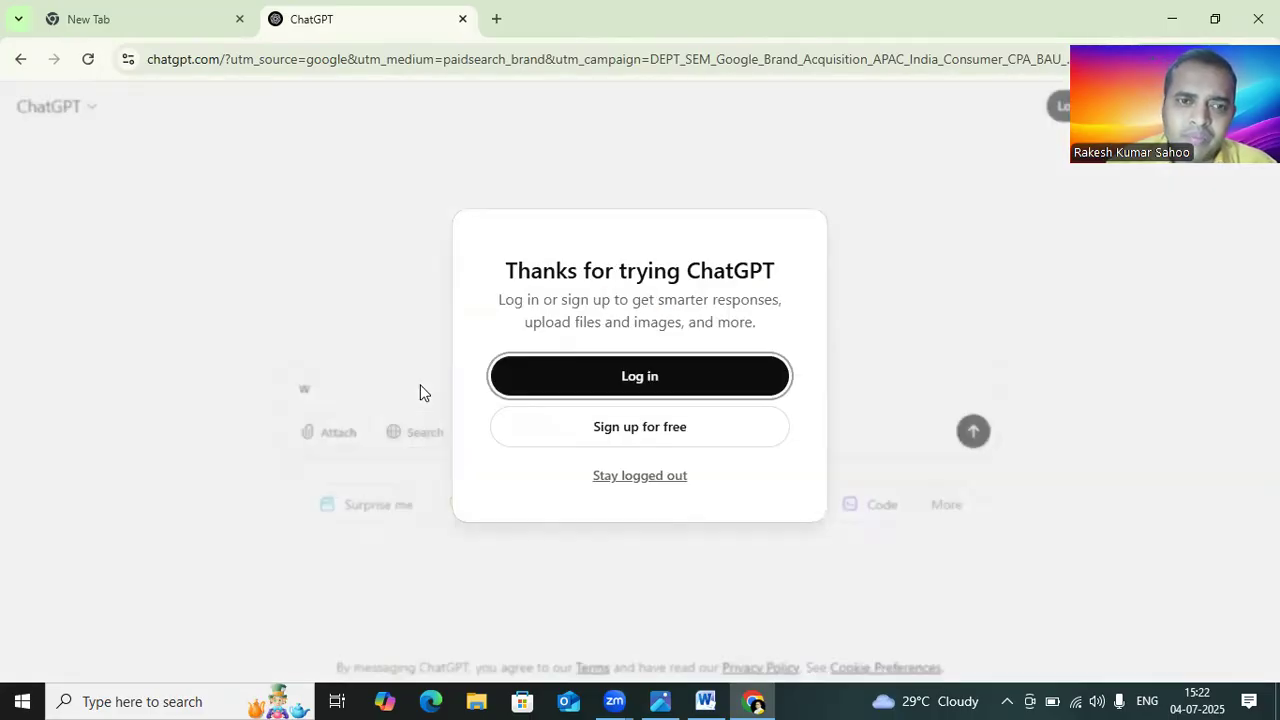
left_click(671, 474)
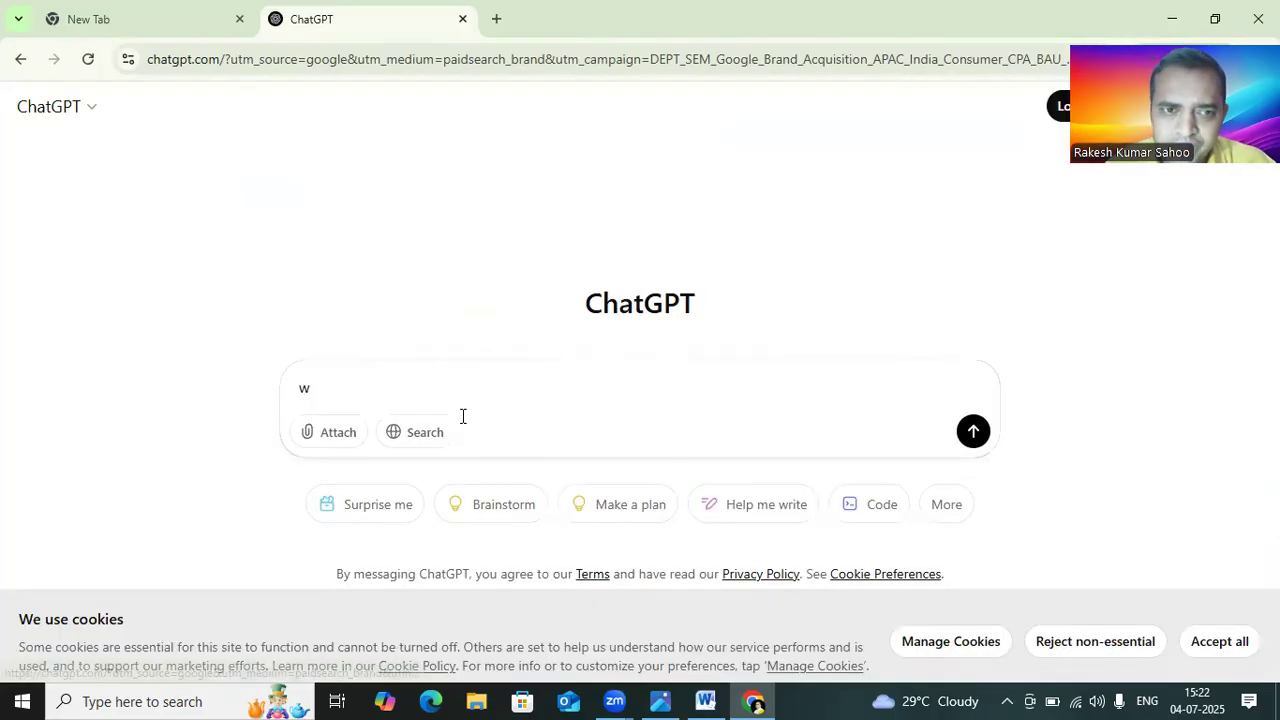
type("ite a letter or")
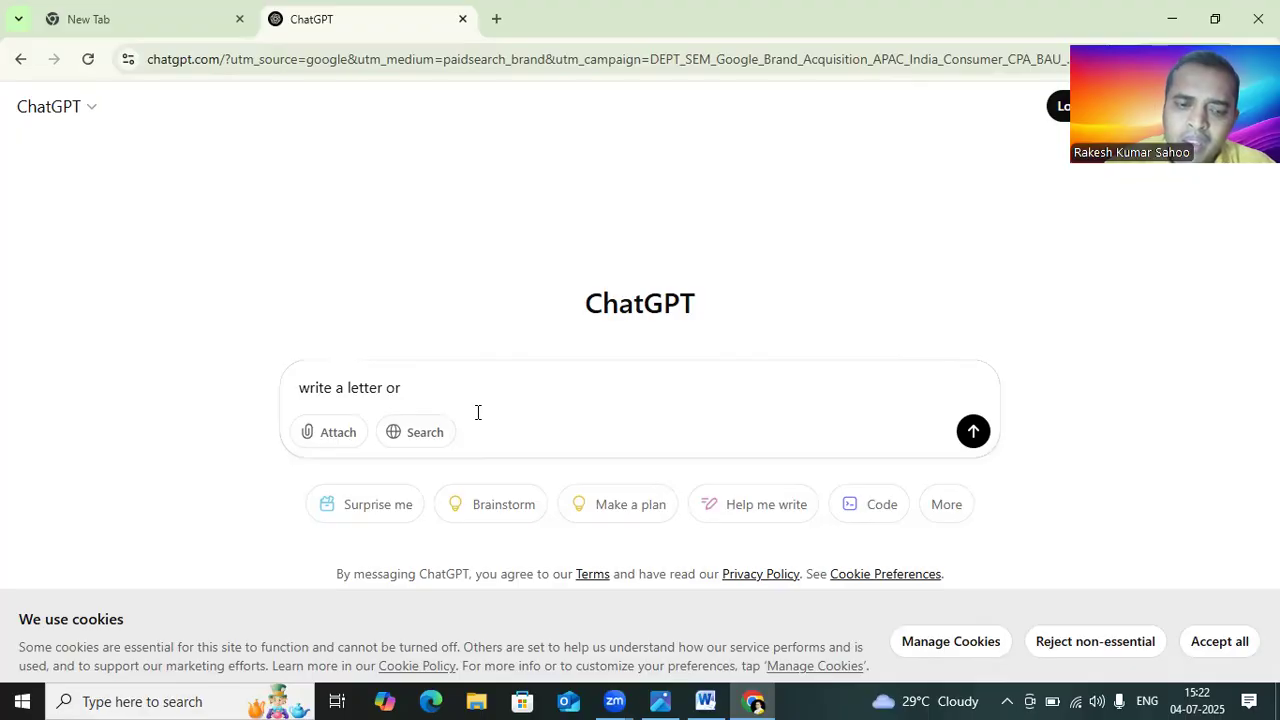
type("applicatio")
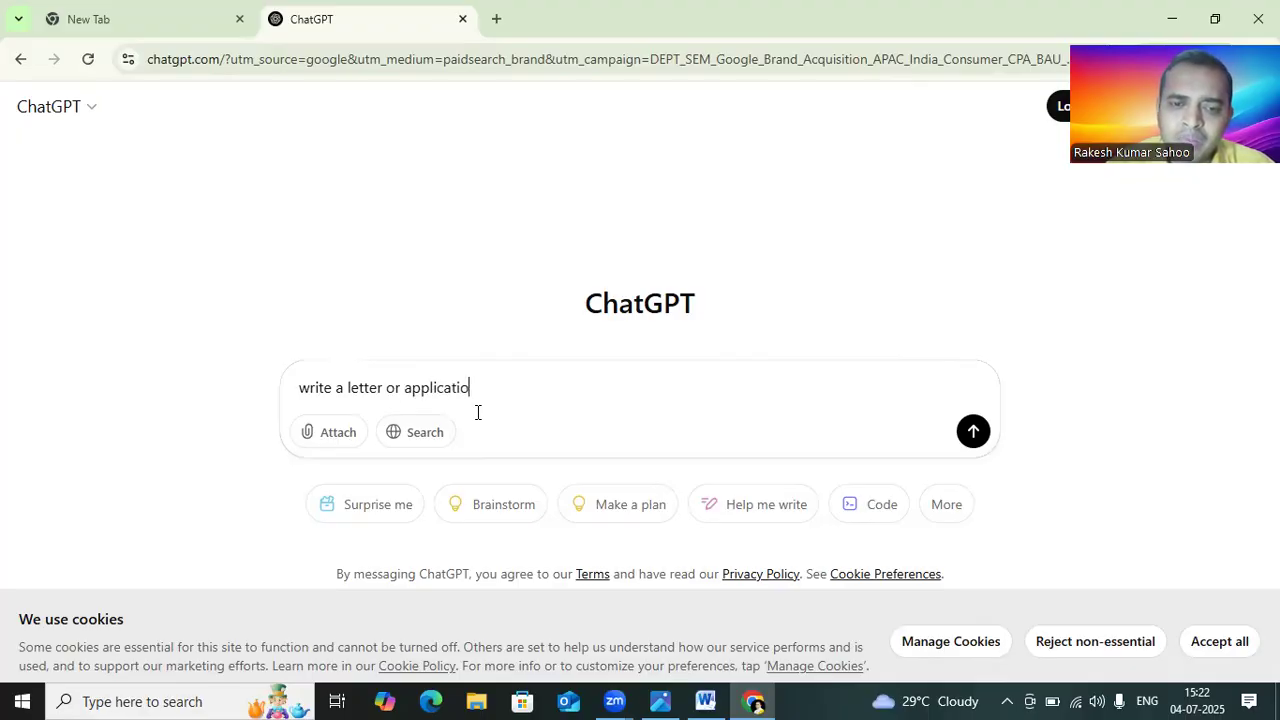
type("n for leave from ")
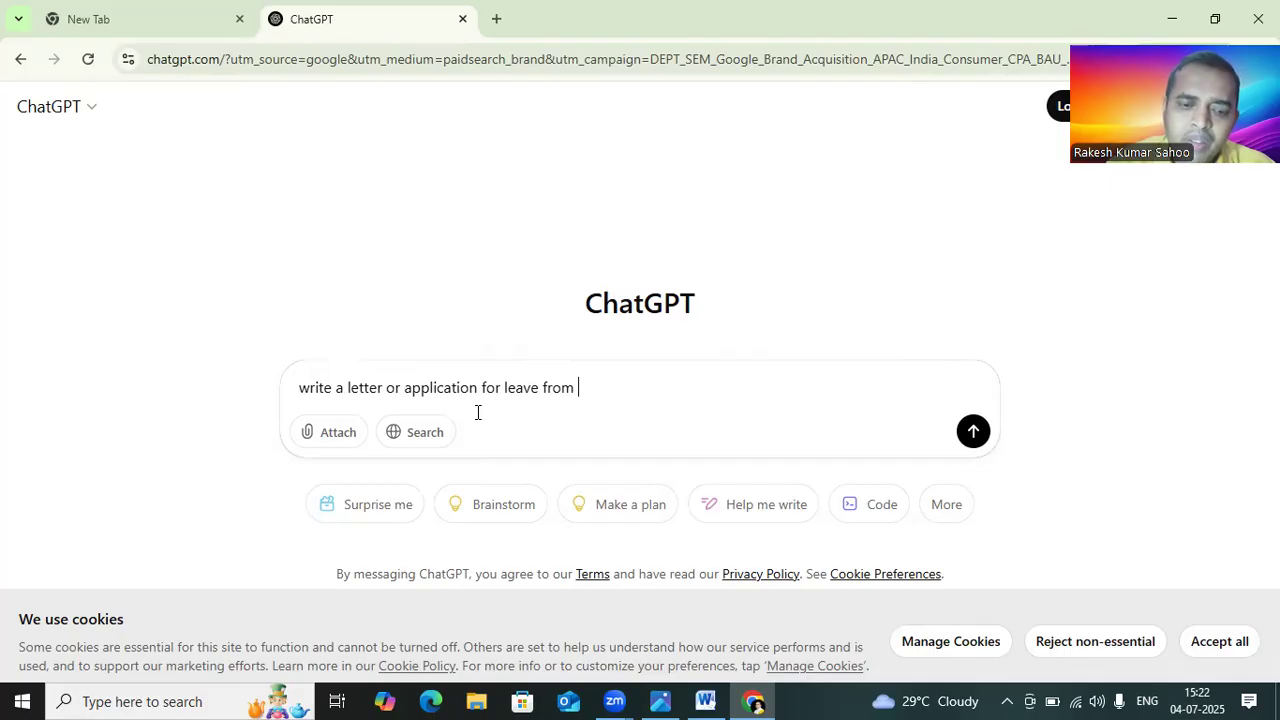
type("office")
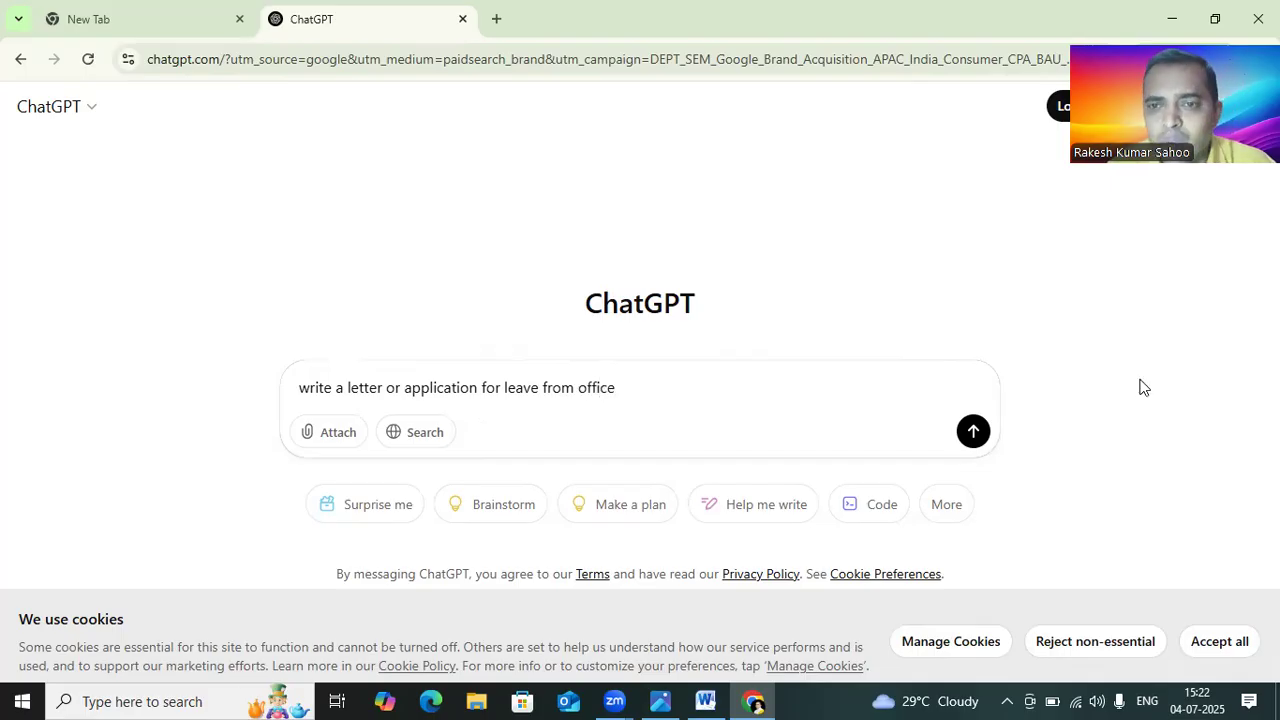
left_click(973, 430)
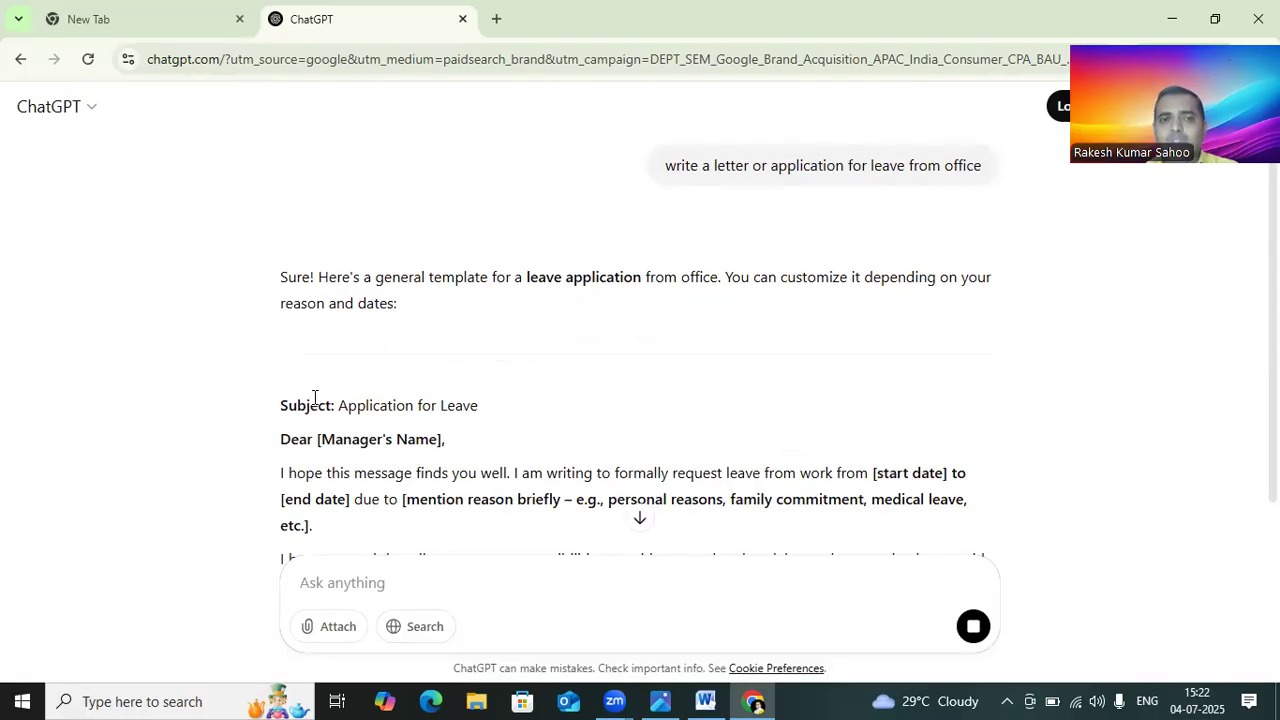
Step: Read through ChatGPT's leave application response and copy it
scroll(580, 375, "down", 1)
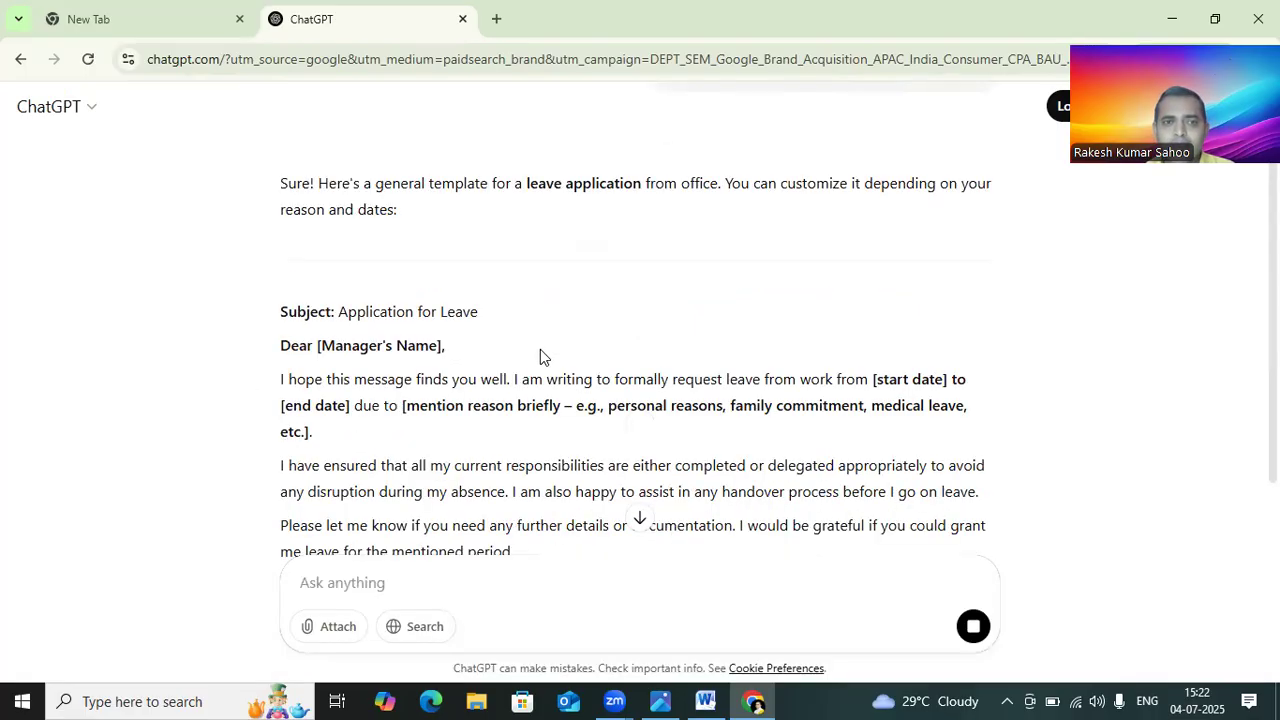
scroll(480, 300, "down", 3)
scroll(282, 185, "up", 2)
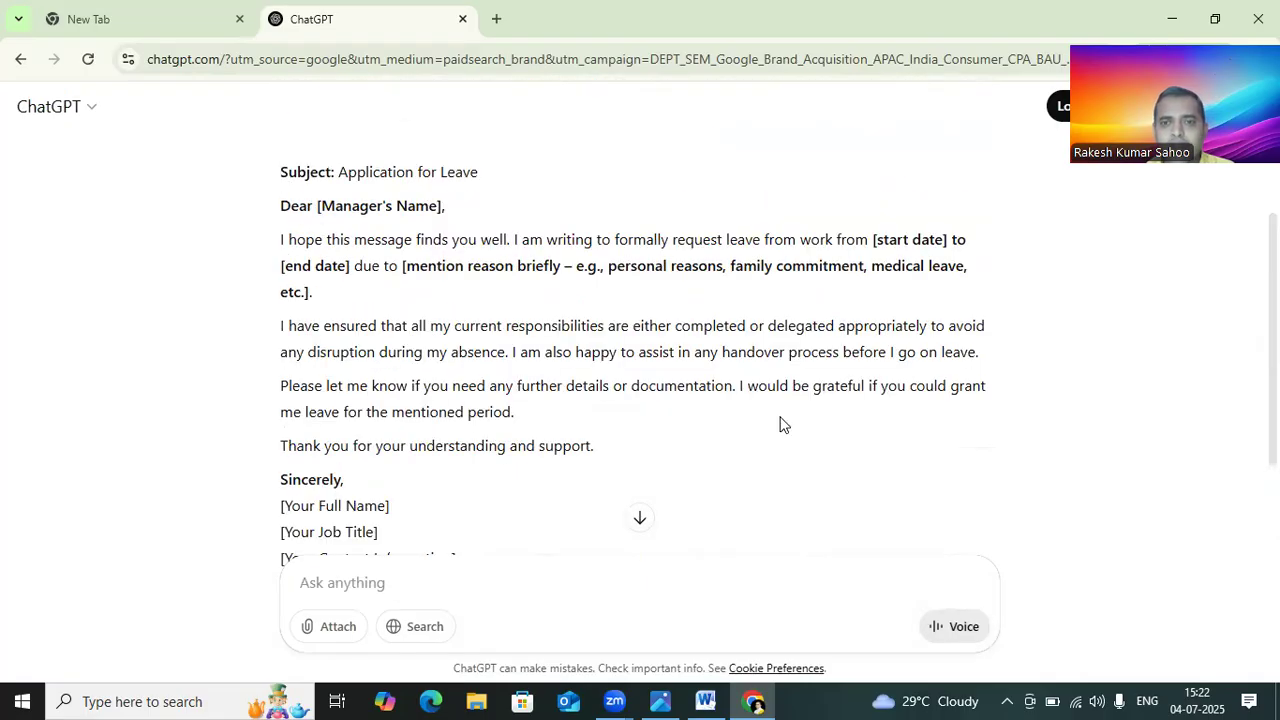
scroll(800, 430, "down", 3)
scroll(270, 538, "up", 1)
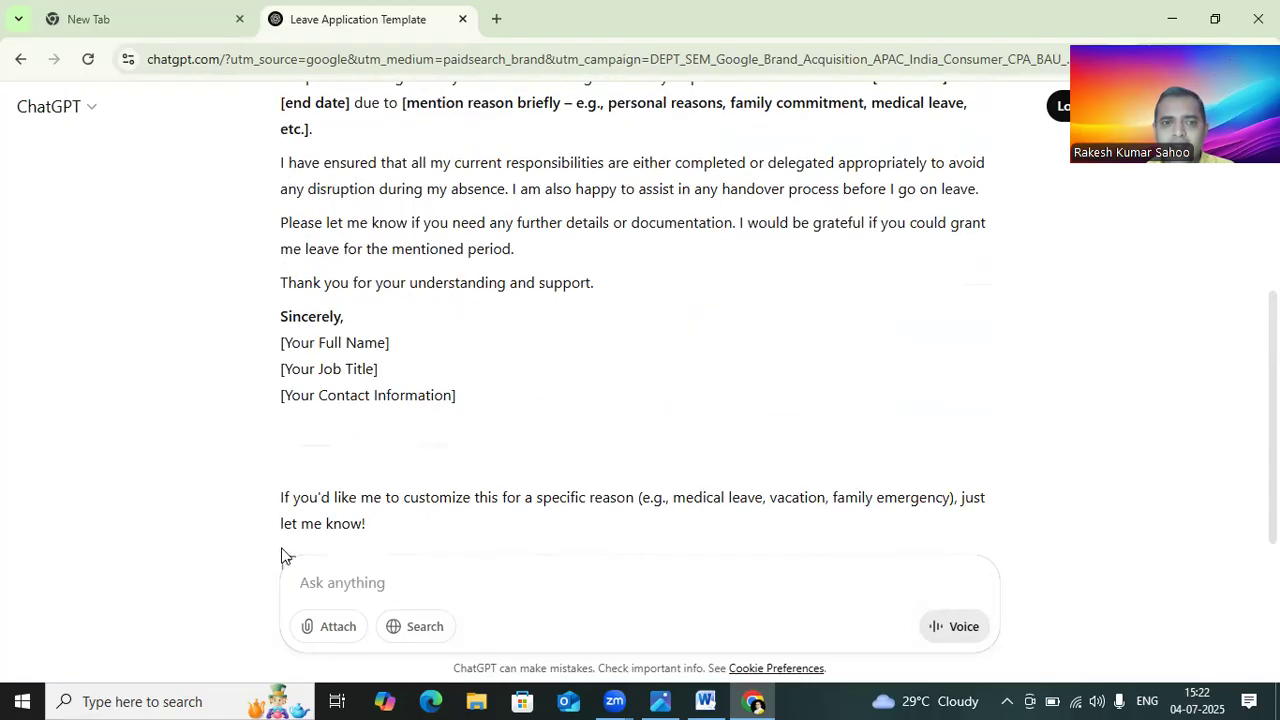
scroll(300, 475, "down", 1)
left_click(290, 472)
Step: Switch to Word and paste the copied leave application, keeping the source formatting
left_click(718, 694)
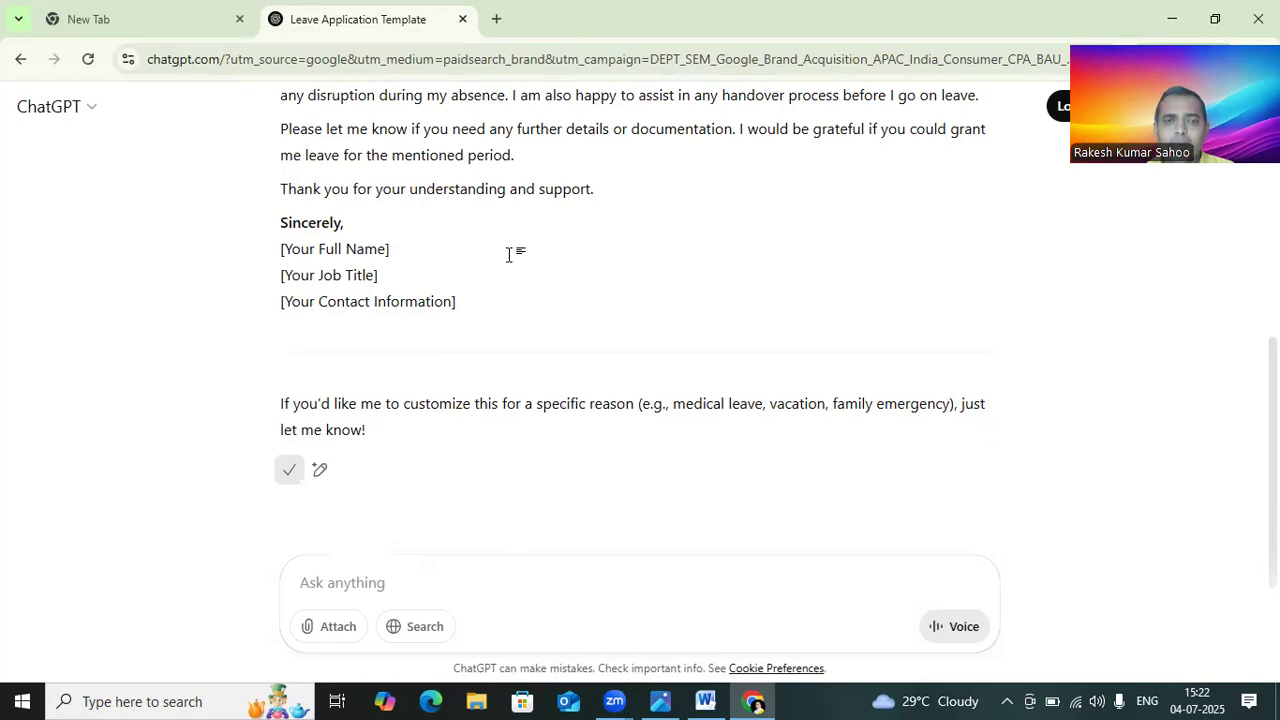
right_click(557, 333)
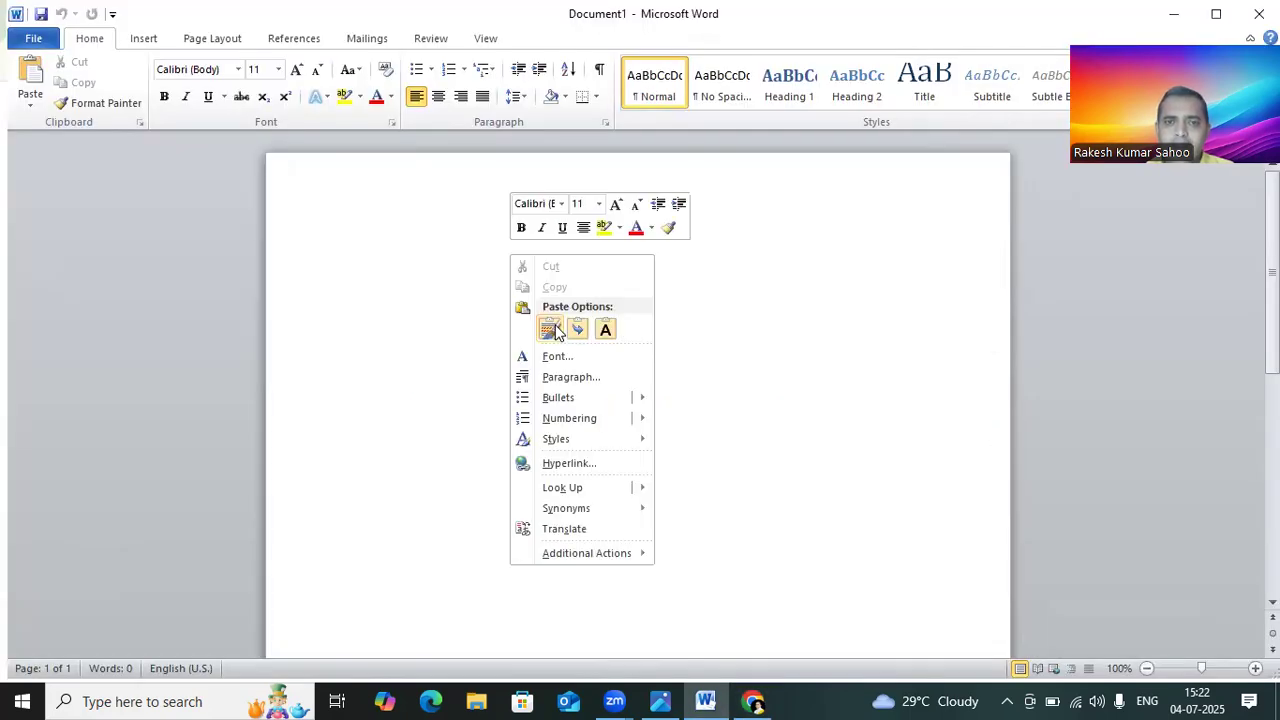
left_click(551, 330)
Step: Delete the introductory sentence and the horizontal line above the subject line
scroll(386, 253, "up", 5)
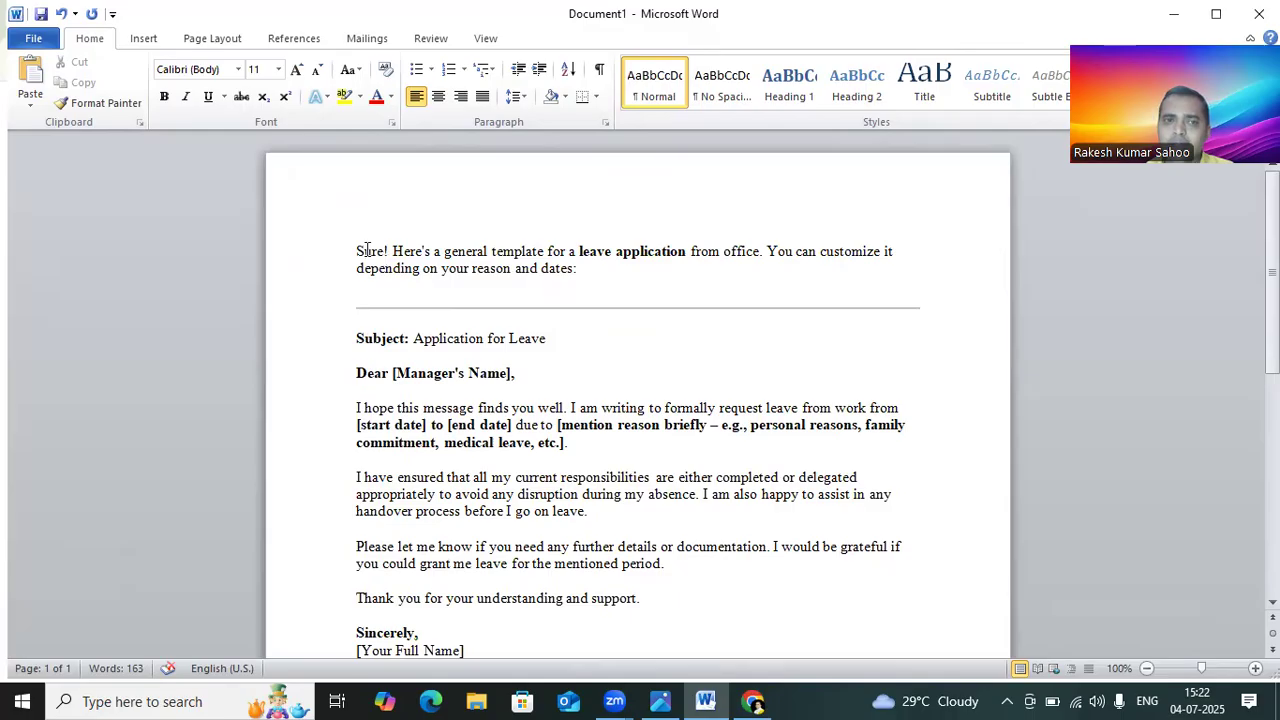
left_click_drag(367, 250, 395, 286)
left_click_drag(968, 303, 966, 311)
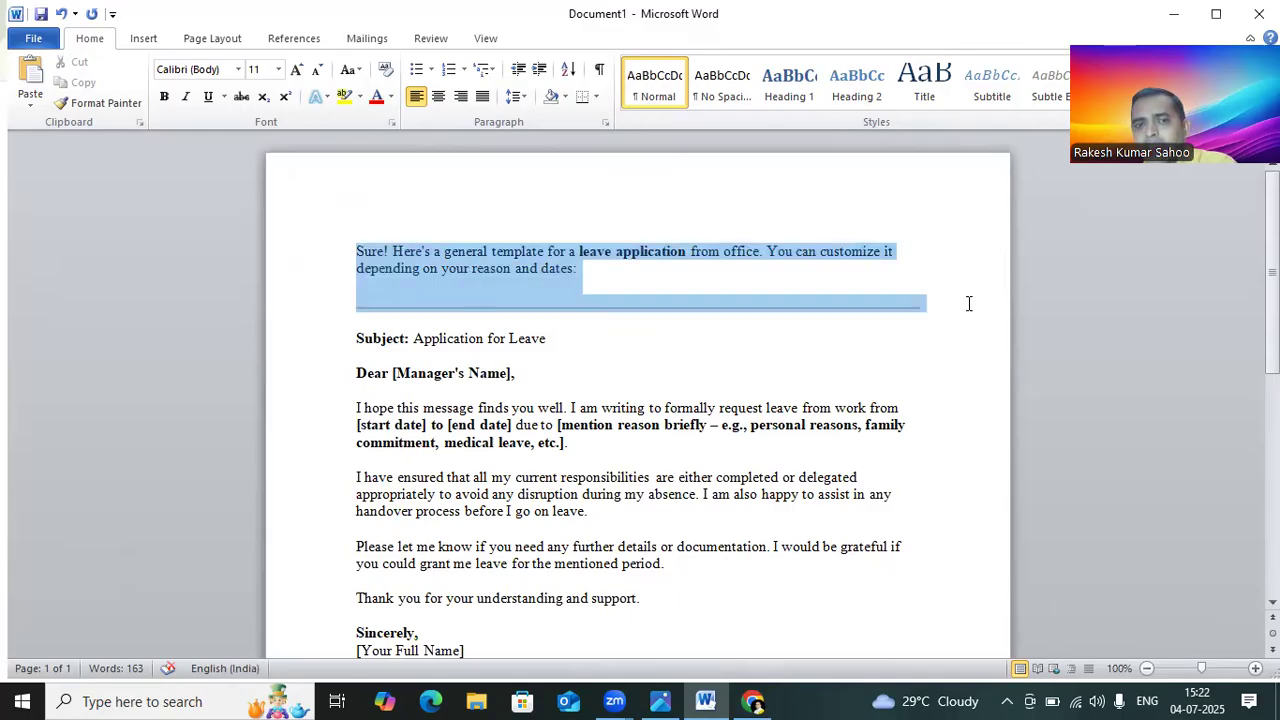
key("Delete")
Step: Delete the closing customization remark paragraph below the signature block
scroll(331, 346, "down", 4)
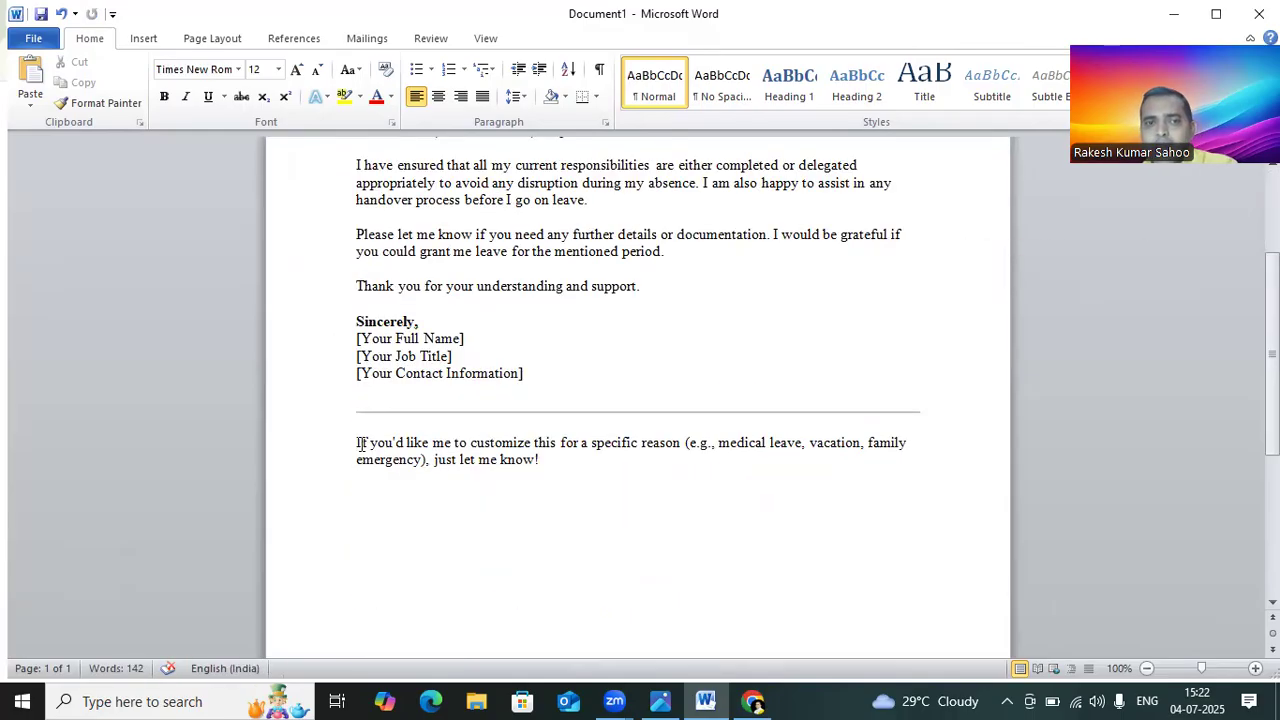
triple_click(663, 480)
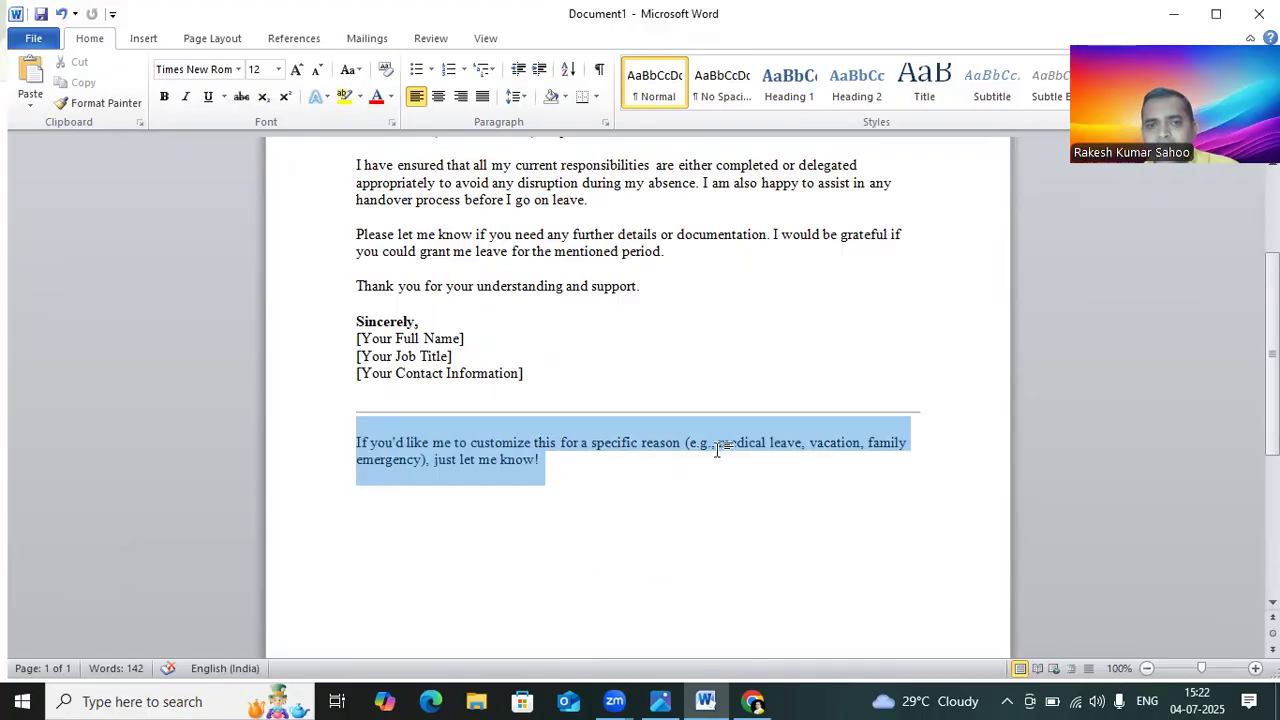
key("Delete")
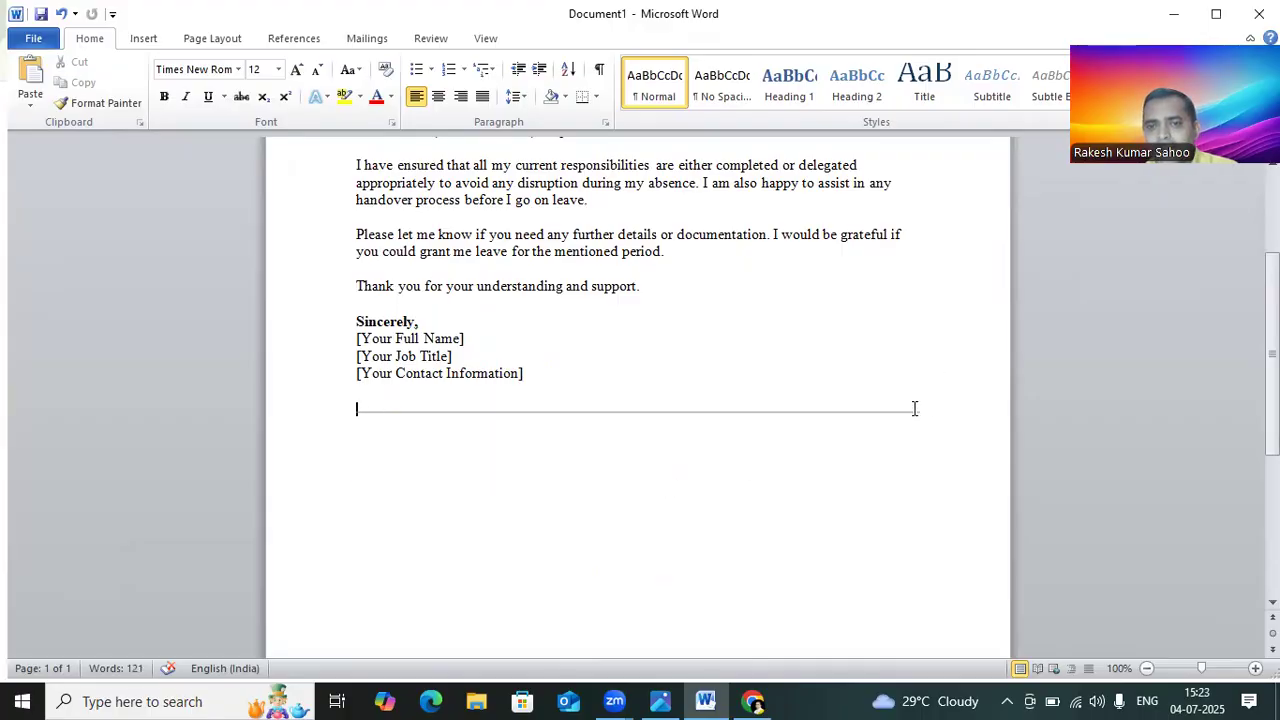
Step: Delete the horizontal line below the signature block
left_click(866, 410)
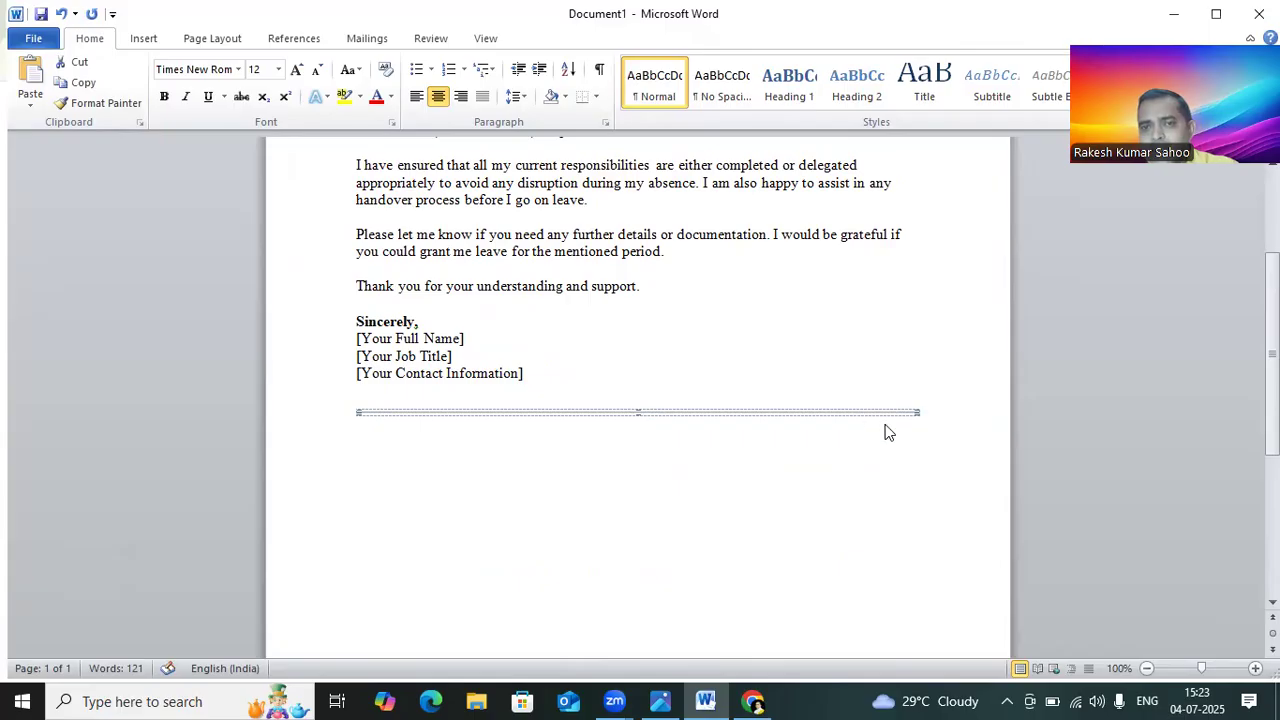
right_click(886, 428)
key("Delete")
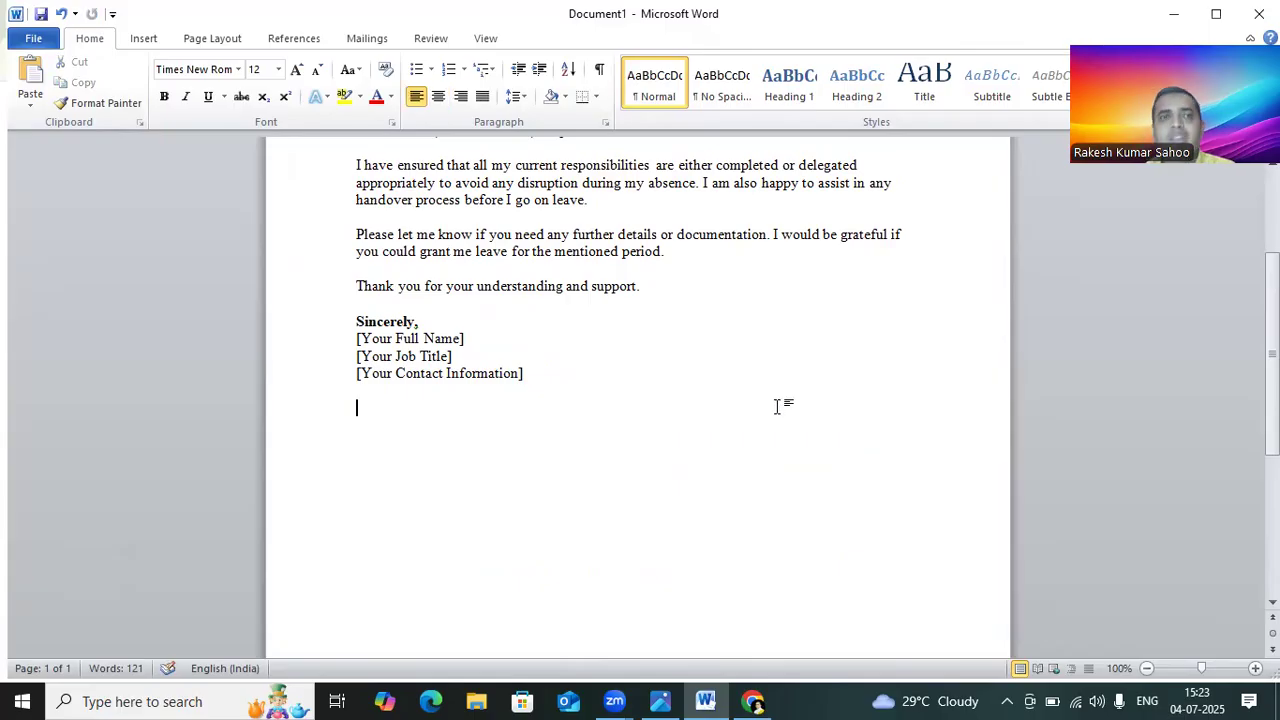
Step: Select the whole letter and remove its bold formatting
scroll(409, 300, "up", 3)
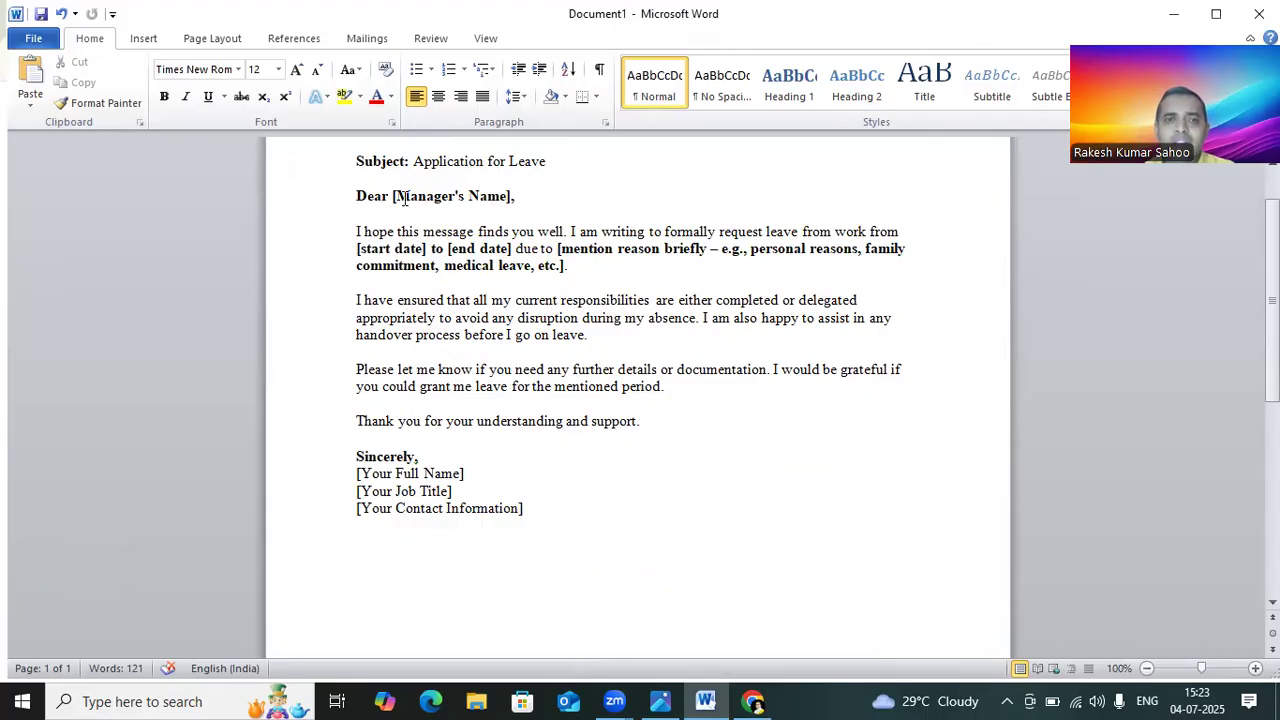
scroll(394, 256, "up", 2)
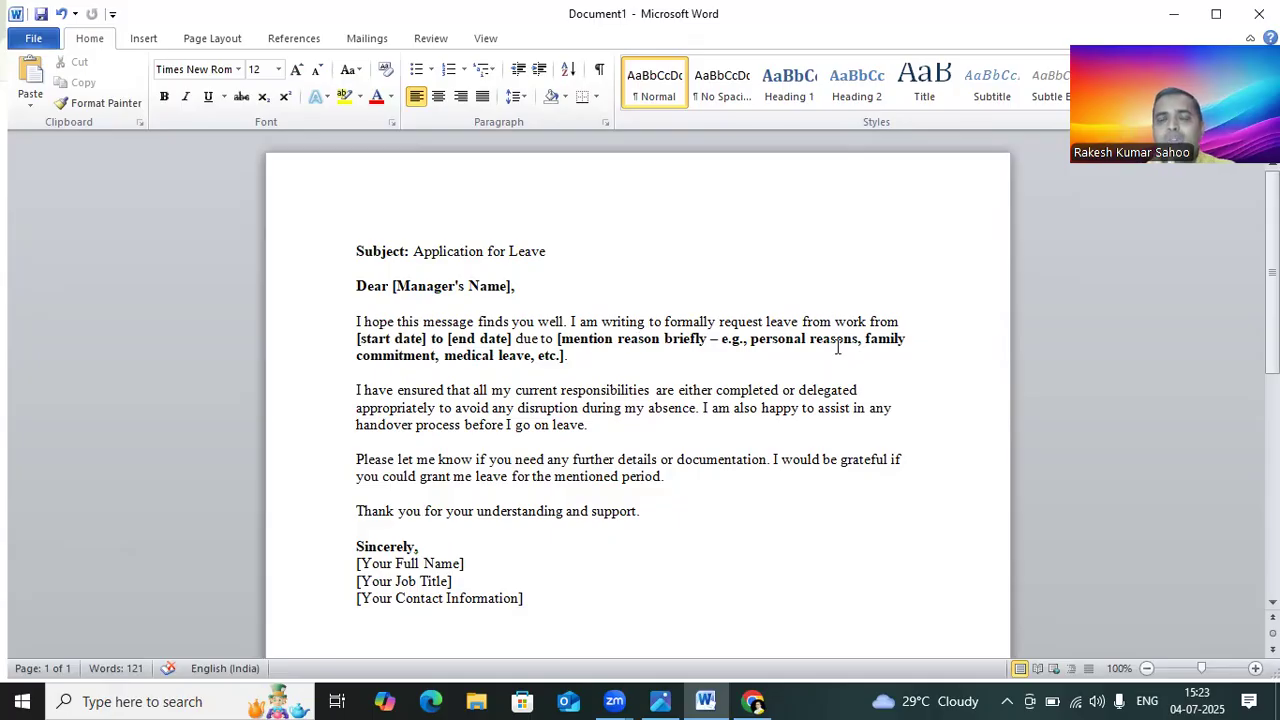
scroll(722, 380, "down", 4)
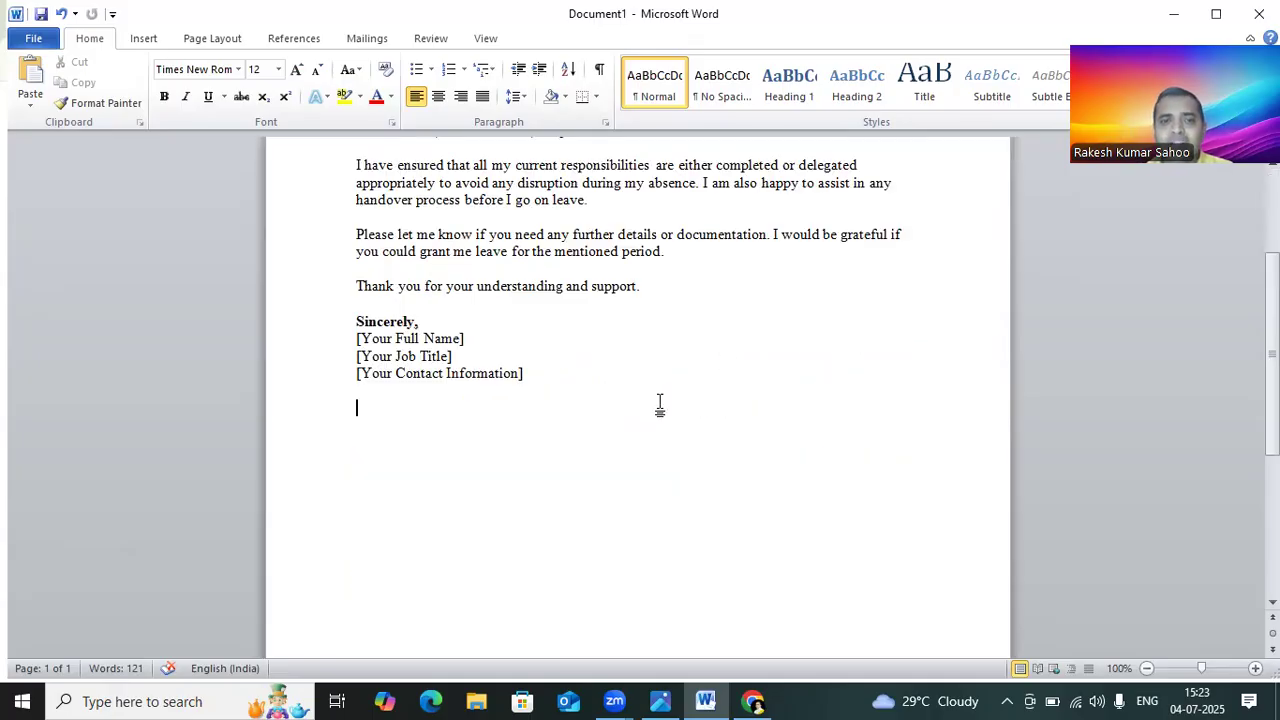
scroll(594, 376, "up", 2)
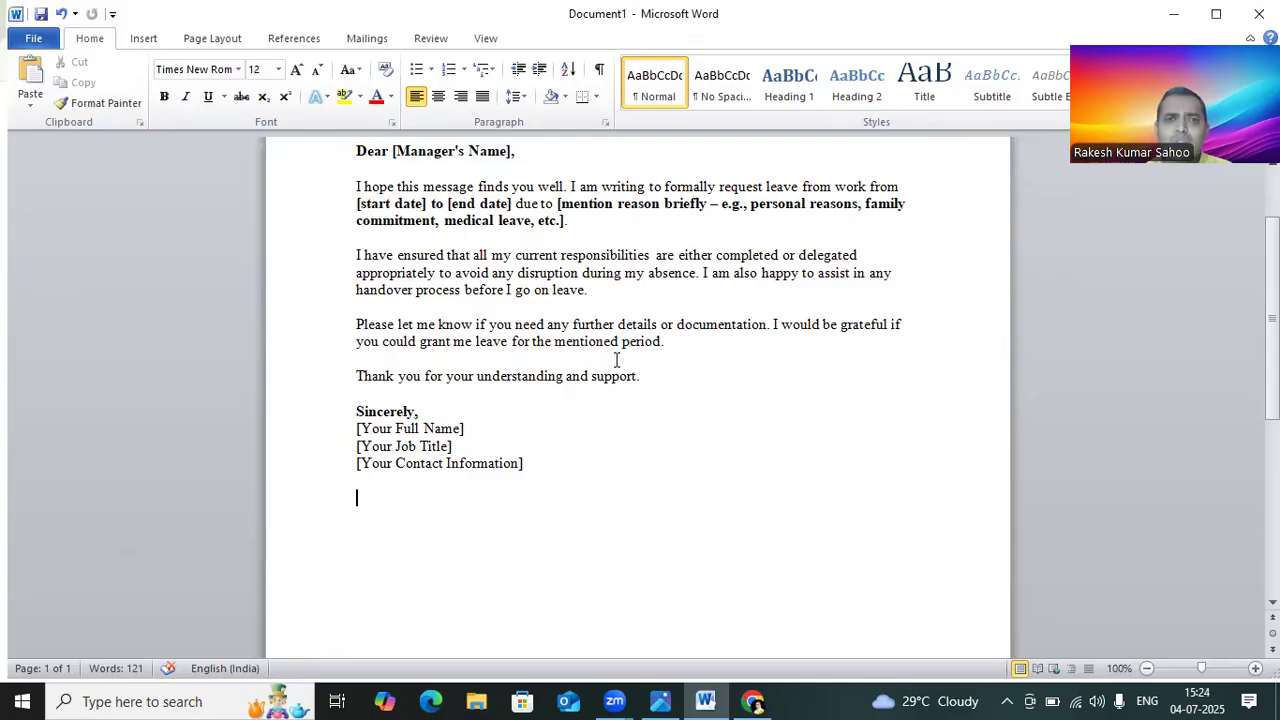
scroll(450, 298, "up", 2)
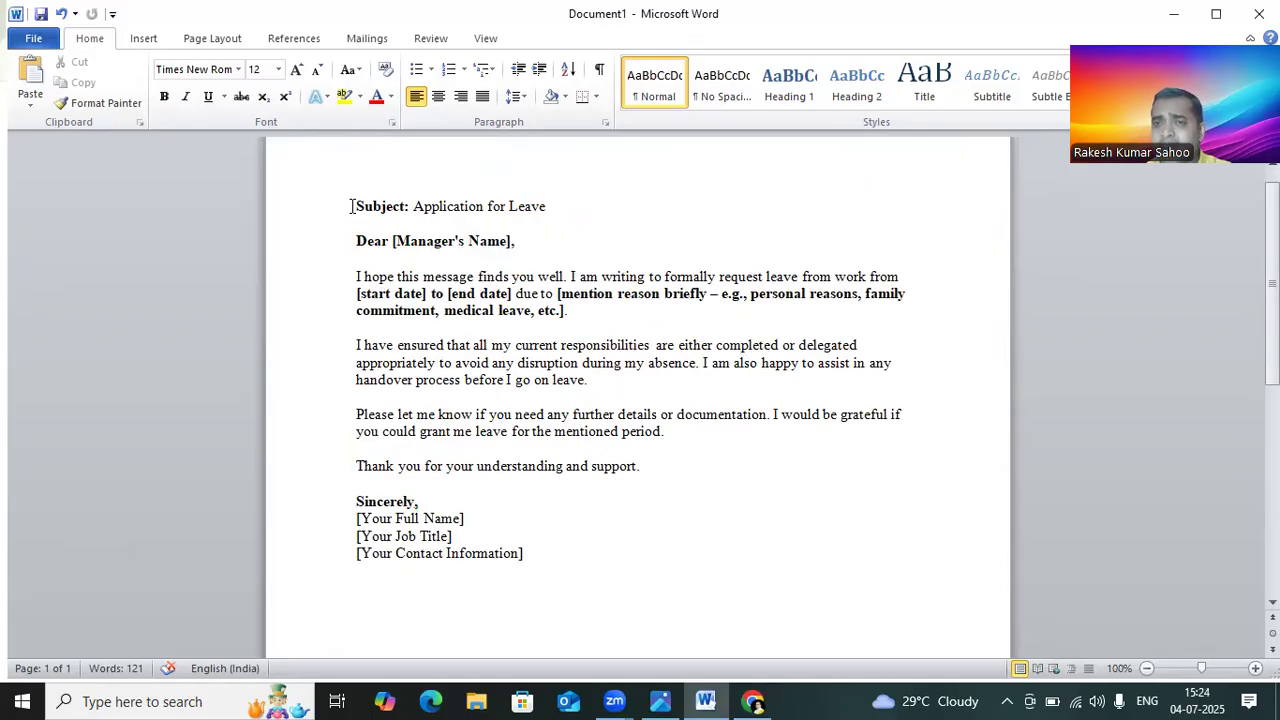
left_click_drag(347, 206, 447, 499)
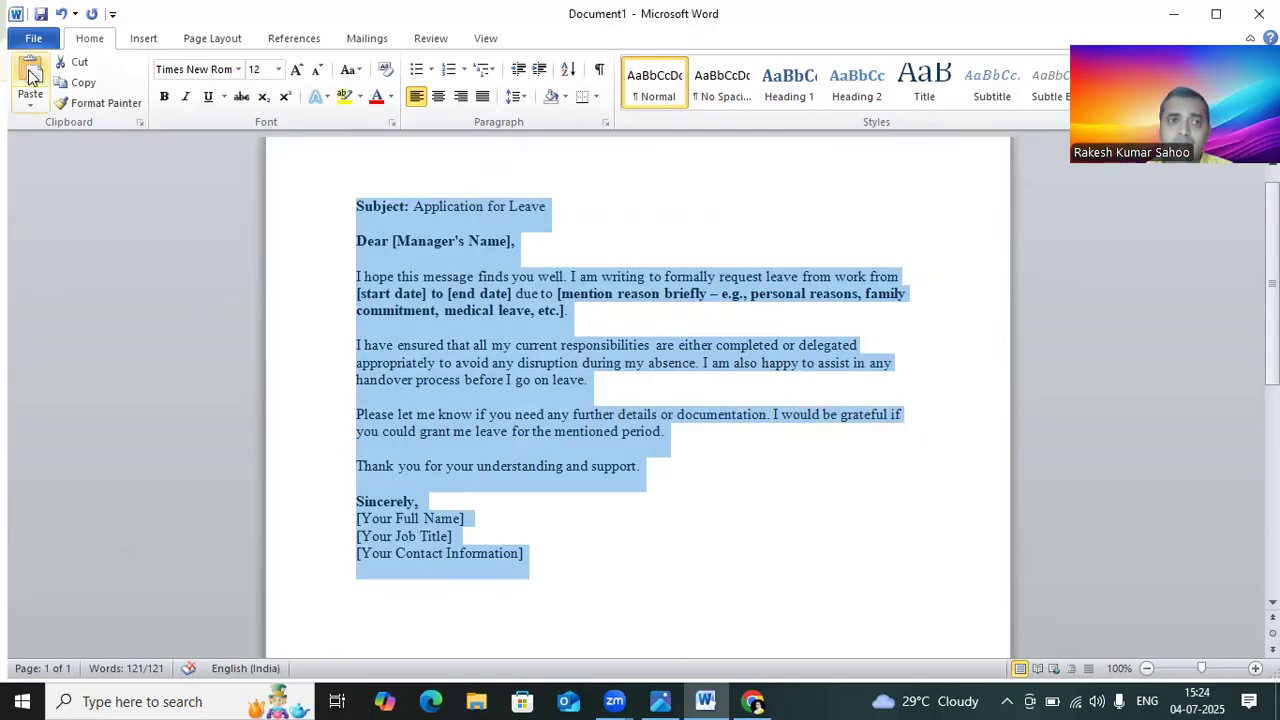
left_click(164, 97)
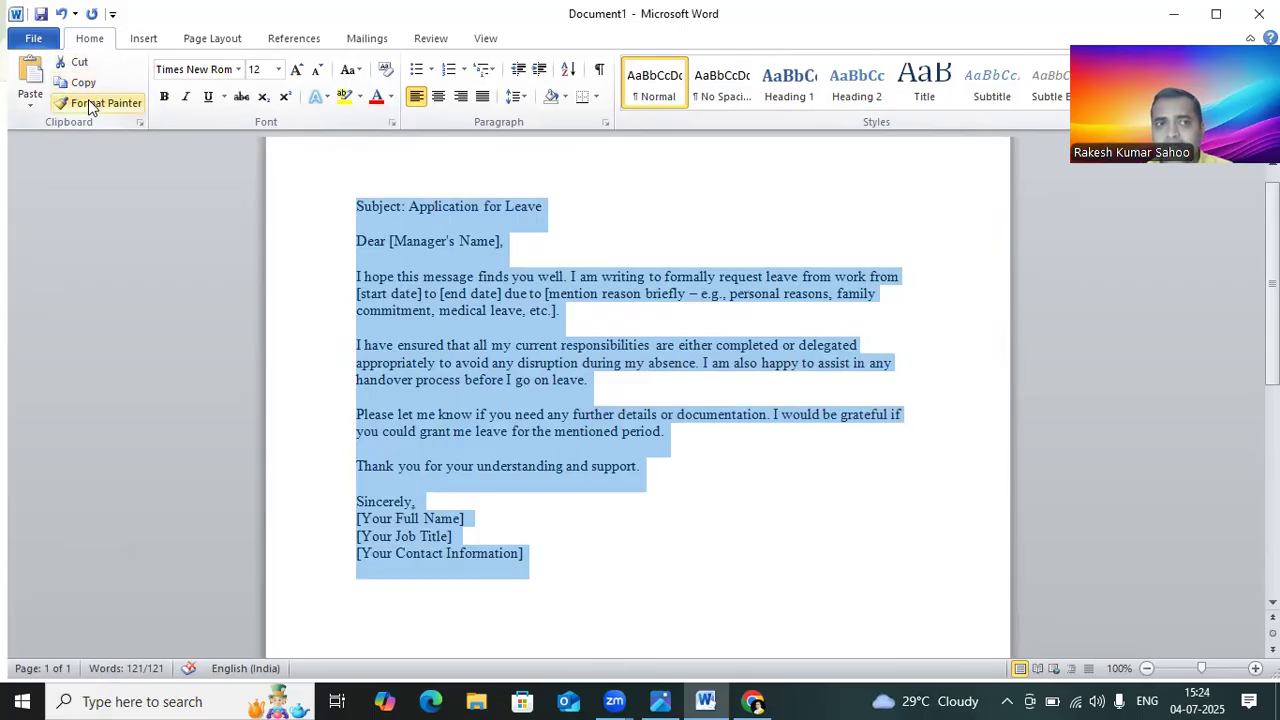
Step: Apply bold, italic, underline and strikethrough to the whole letter
left_click(356, 207)
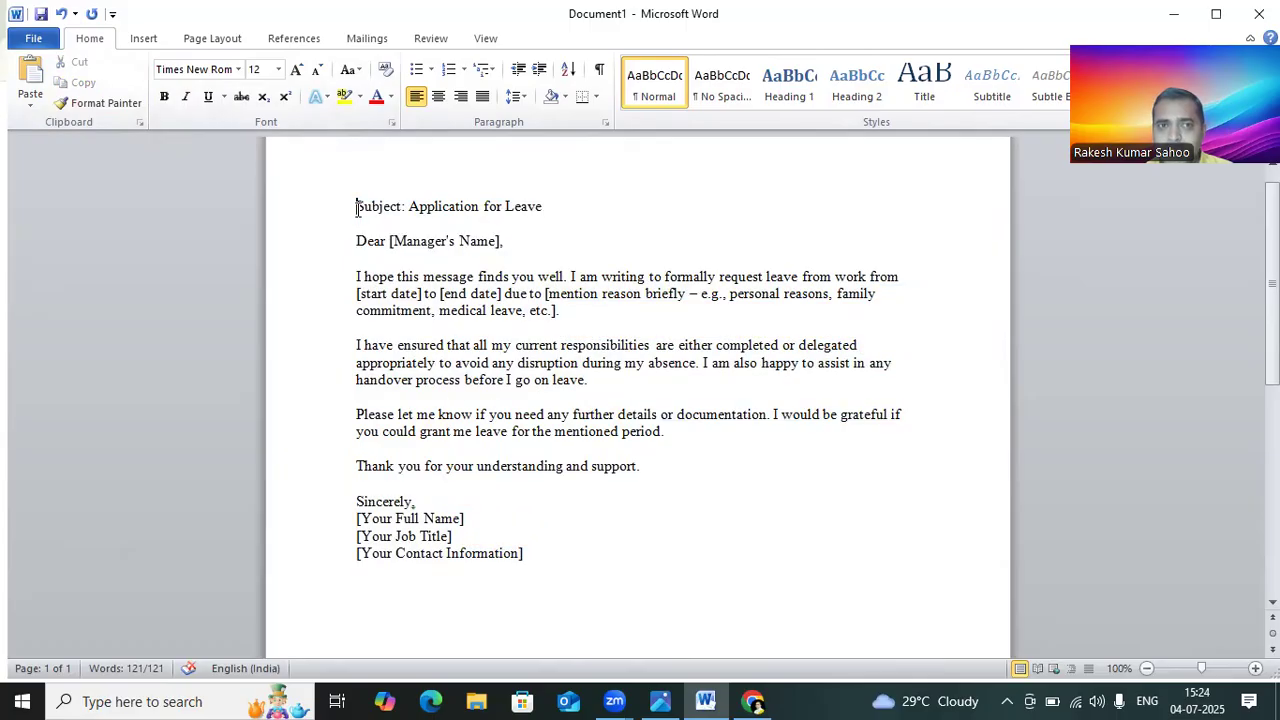
key("ctrl+a")
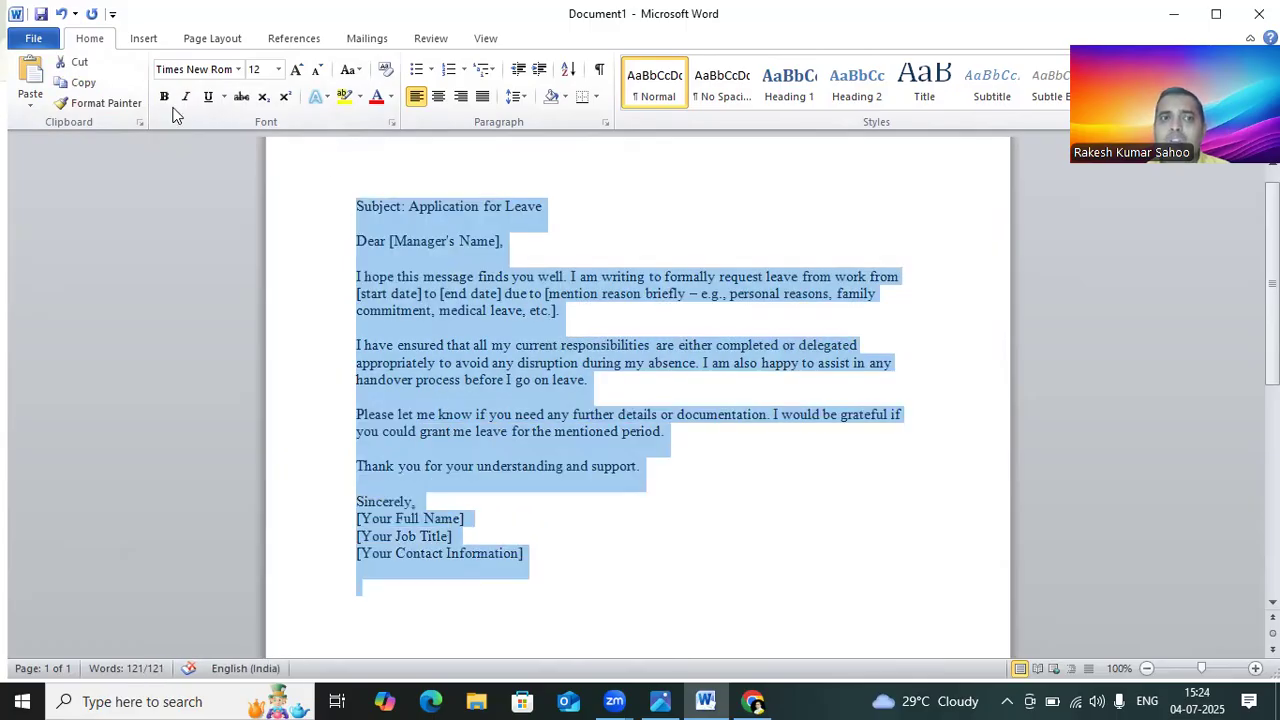
left_click(165, 98)
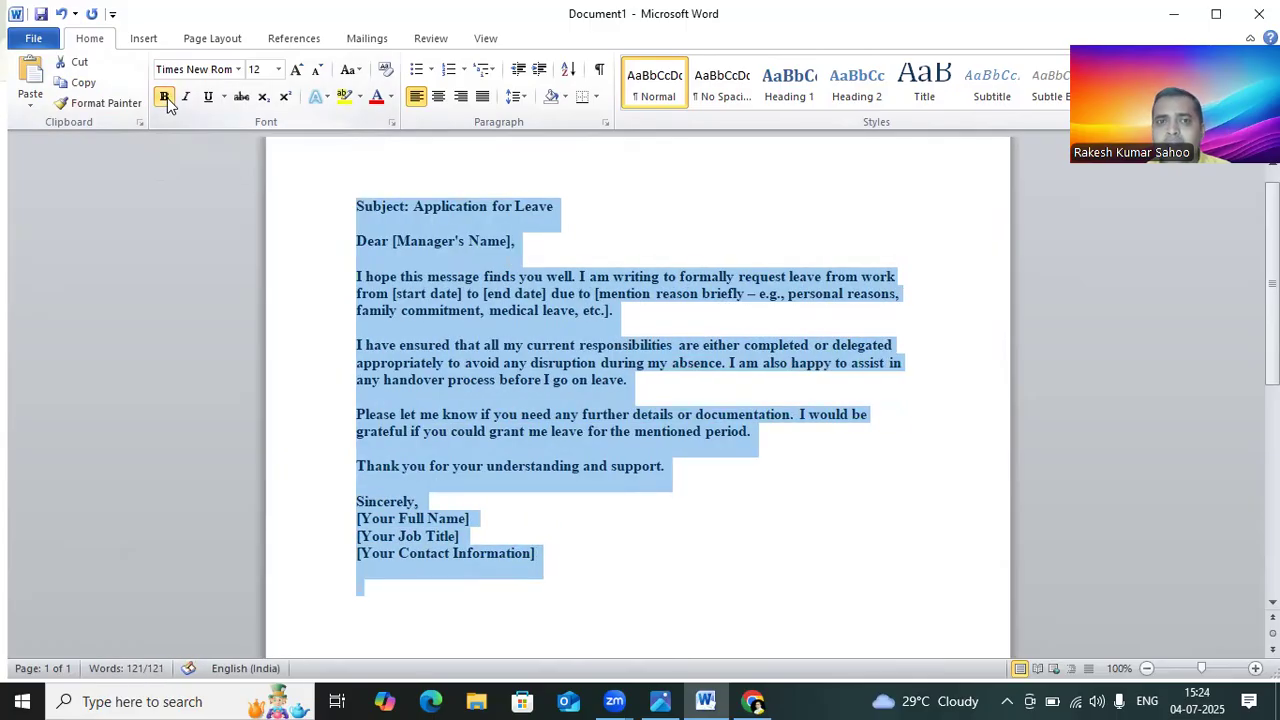
left_click(187, 98)
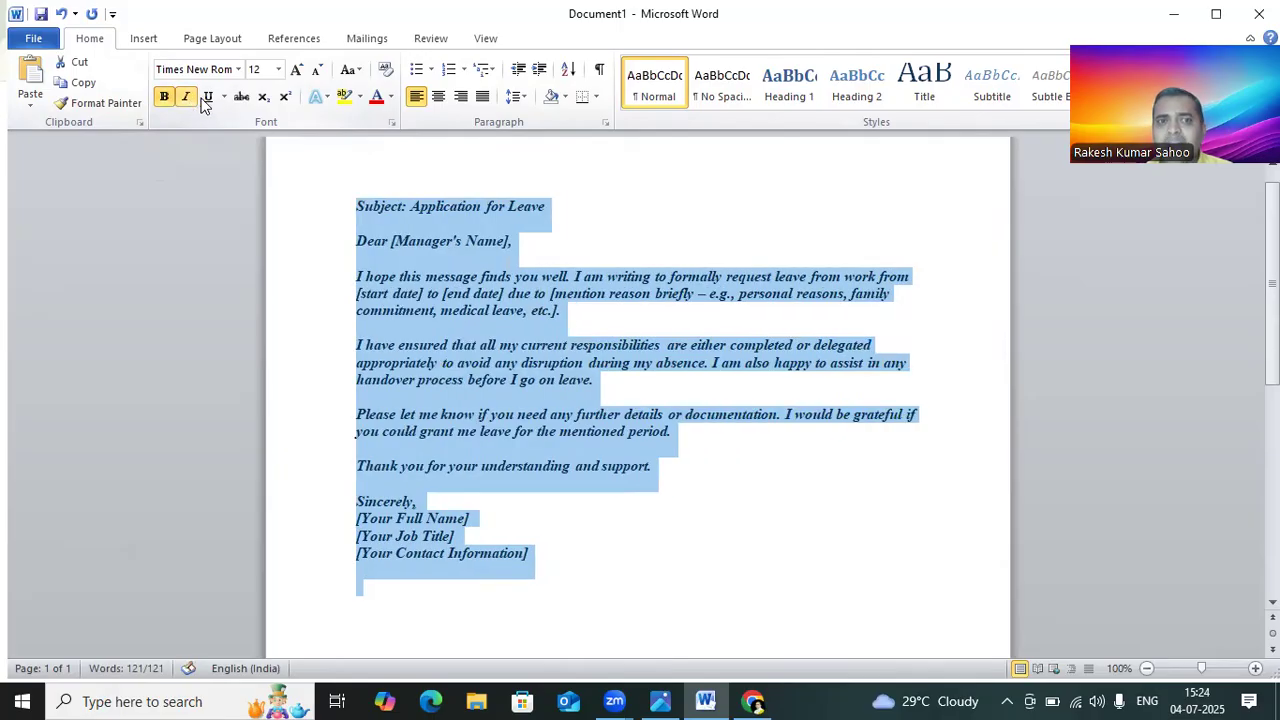
left_click(210, 99)
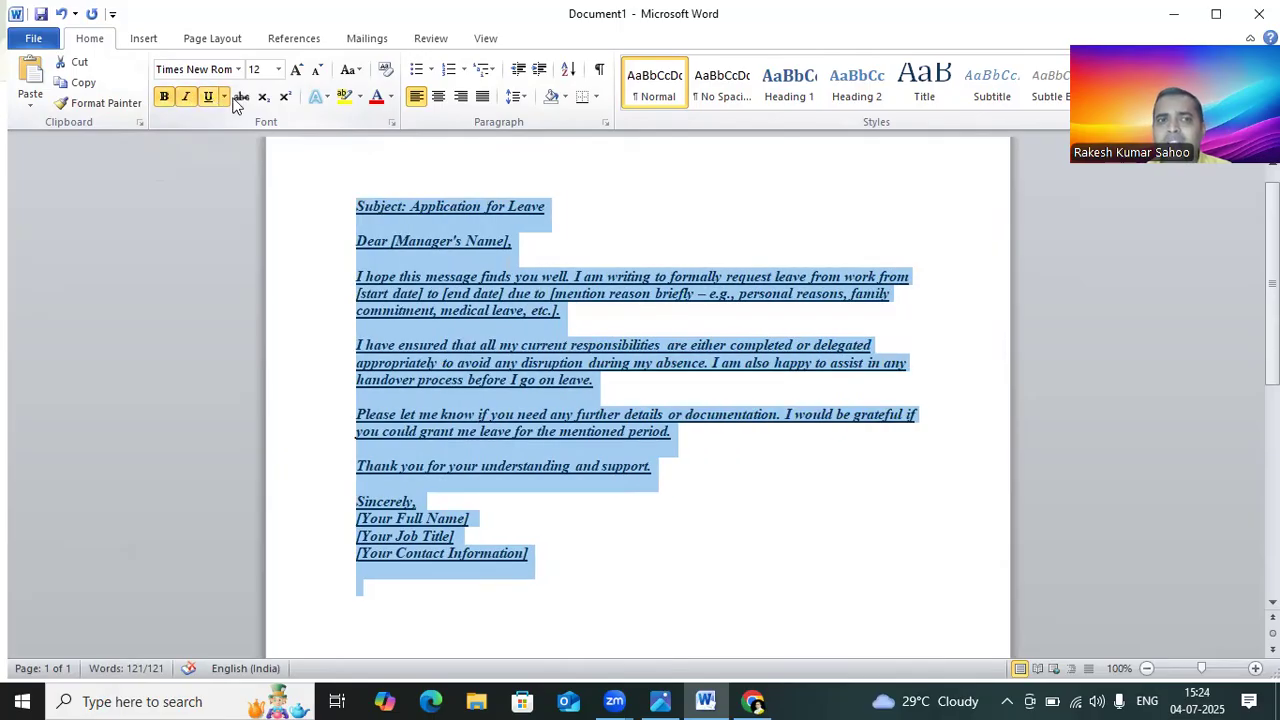
left_click(250, 101)
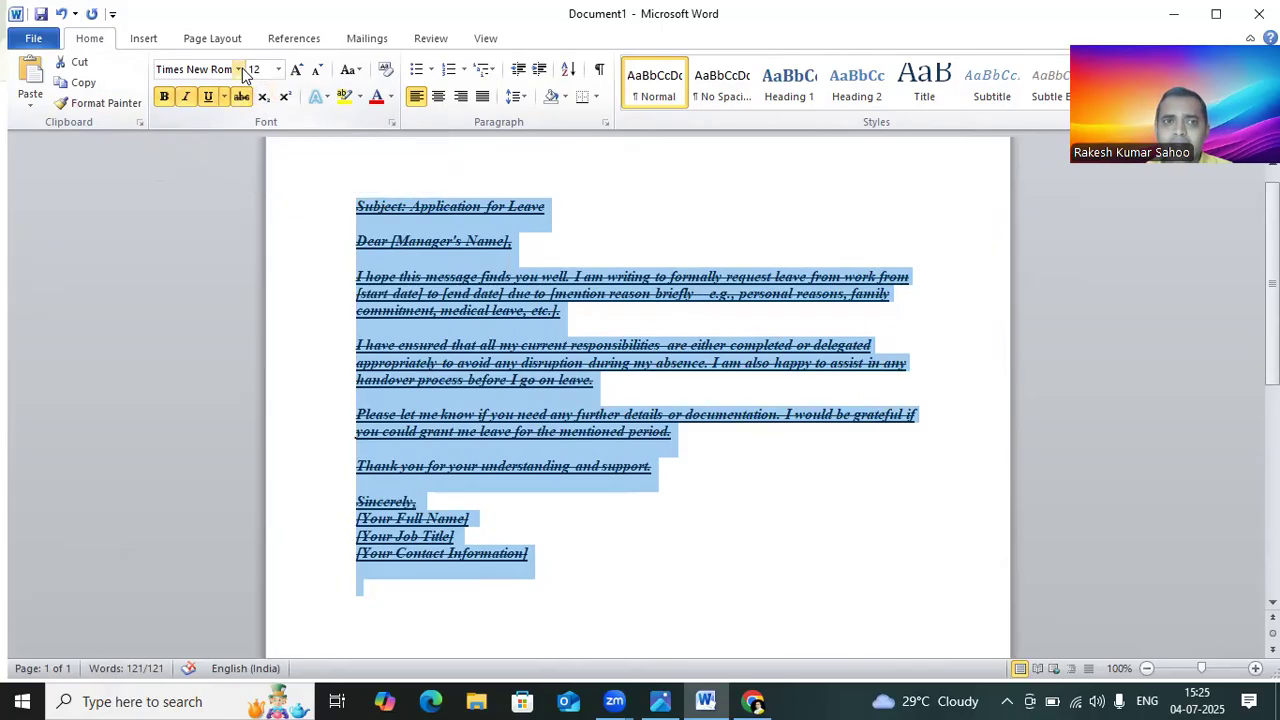
Step: Set the whole letter's font to Algerian and clear its italic, bold and strikethrough formatting
left_click(238, 69)
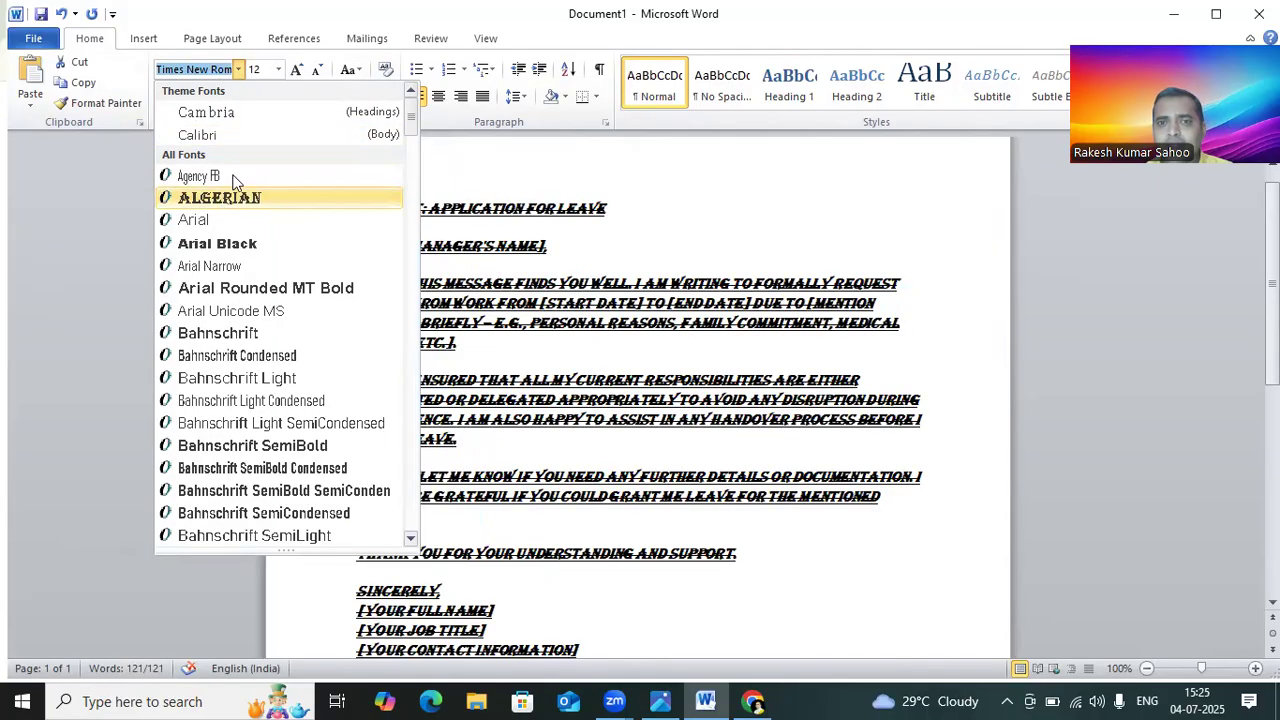
left_click(221, 204)
left_click(189, 98)
left_click(164, 96)
left_click(241, 96)
scroll(508, 310, "down", 1)
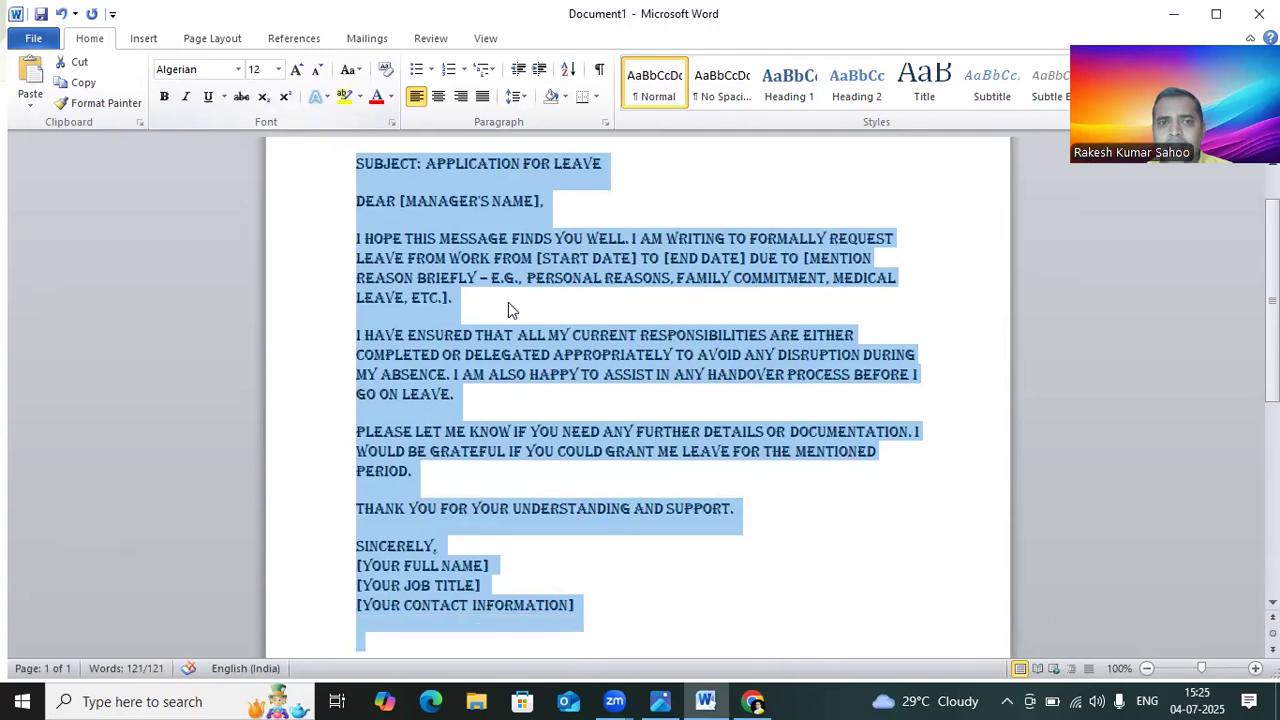
Step: Try Bahnschrift and settle on Bahnschrift SemiCondensed as the letter's font
left_click(238, 69)
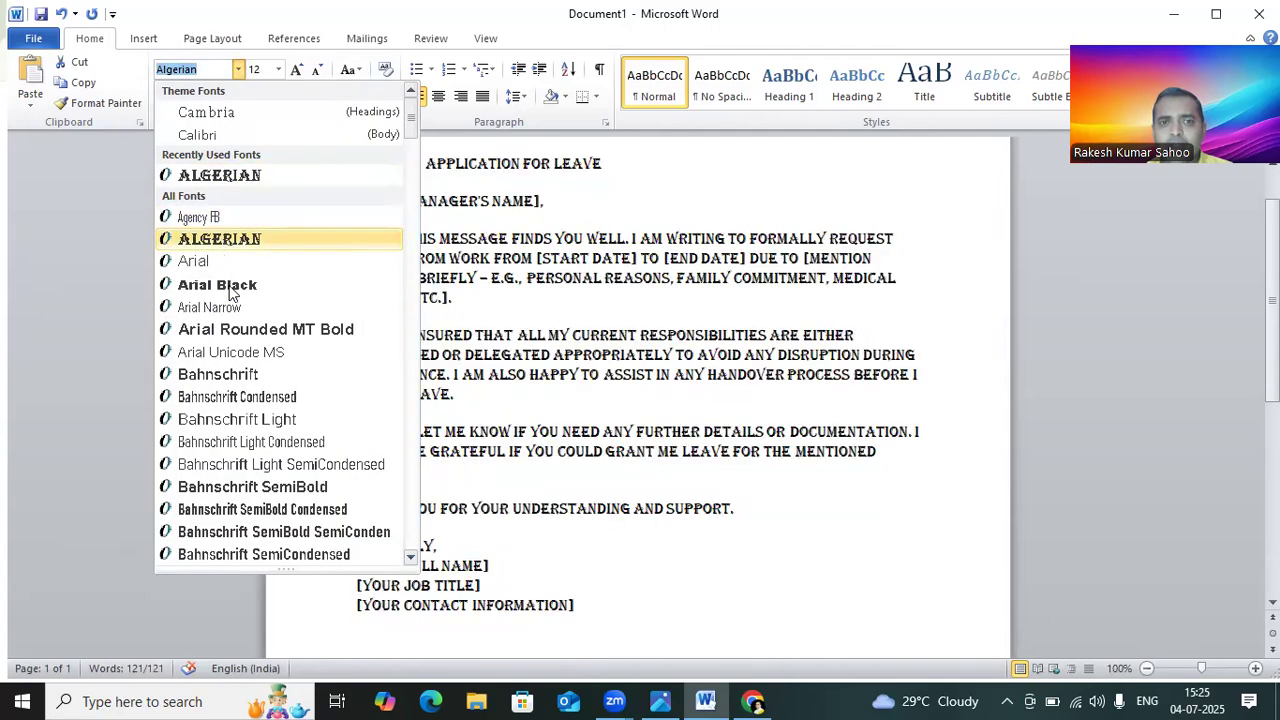
left_click(249, 378)
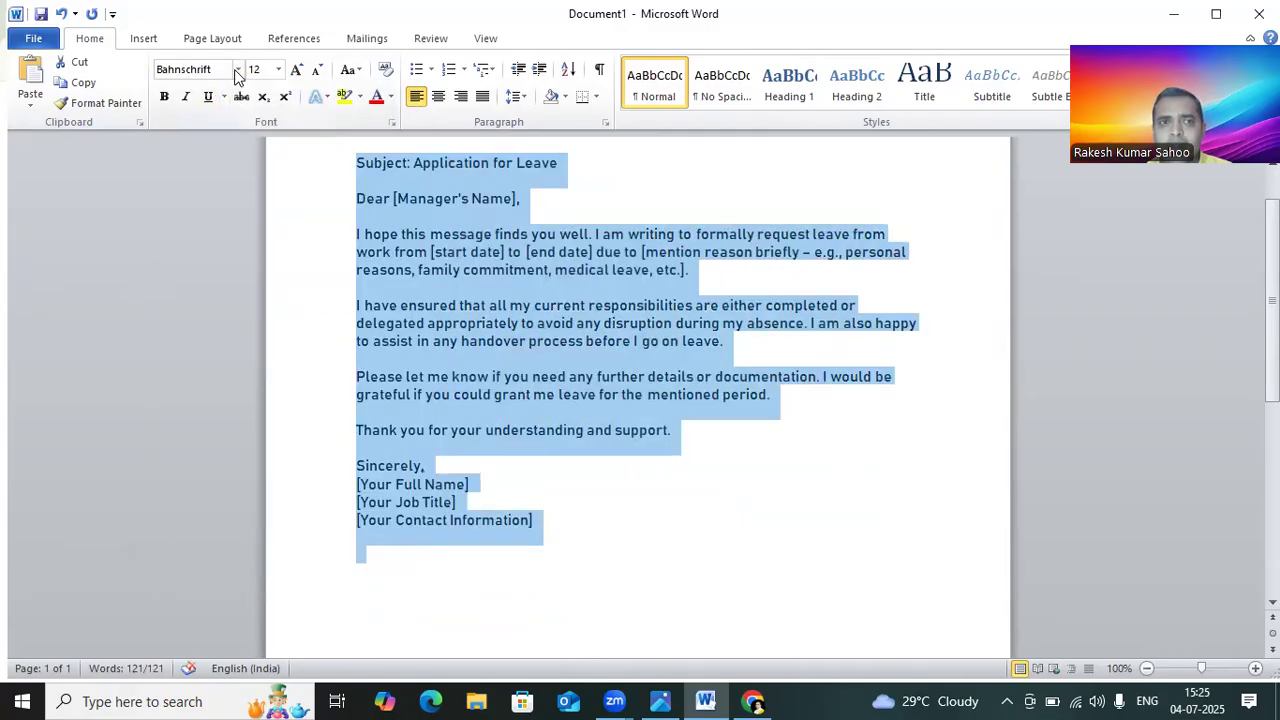
left_click(238, 69)
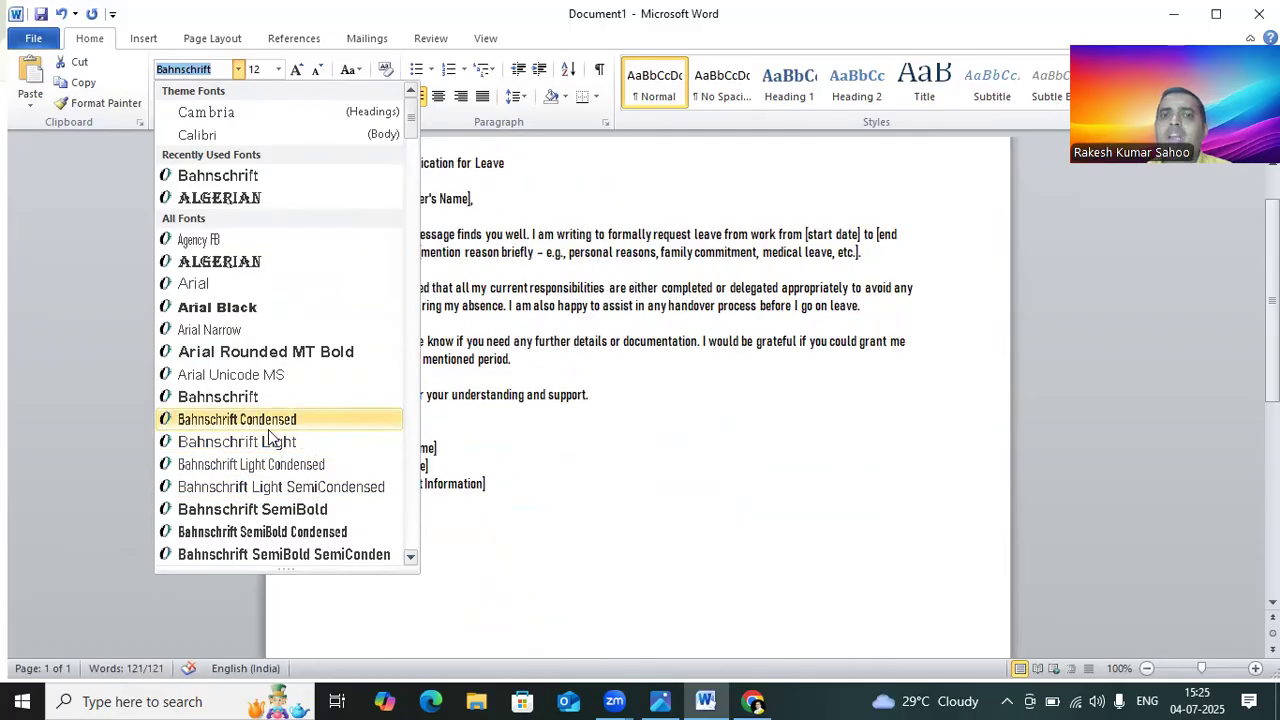
scroll(268, 448, "down", 1)
scroll(270, 450, "down", 5)
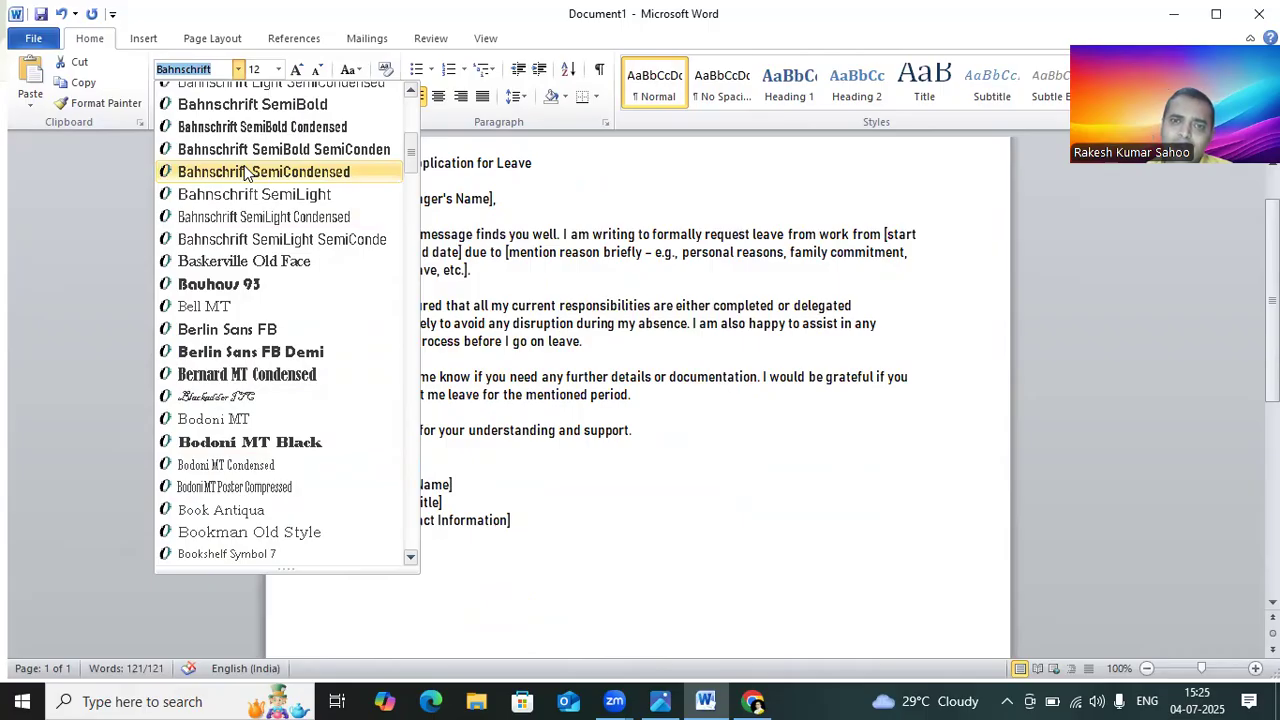
left_click(247, 172)
left_click(920, 440)
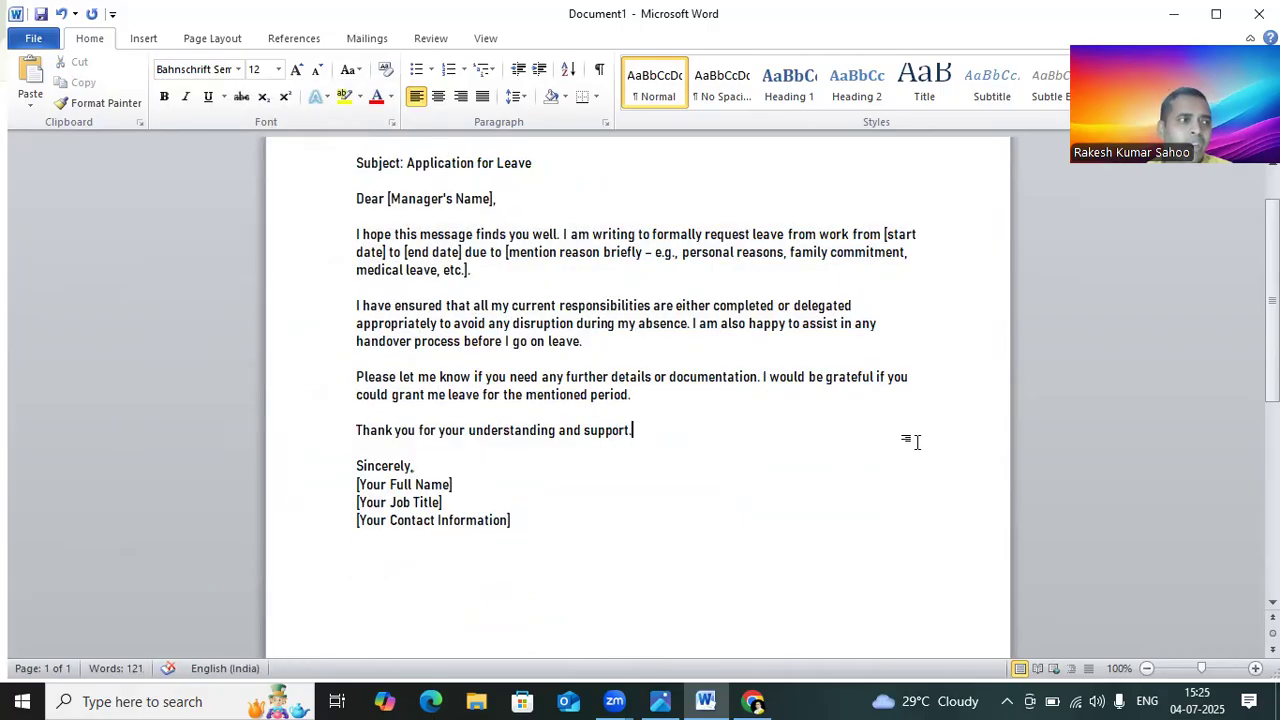
Step: Grow the whole letter's font size to 14 and shrink it back to 12
scroll(905, 438, "up", 2)
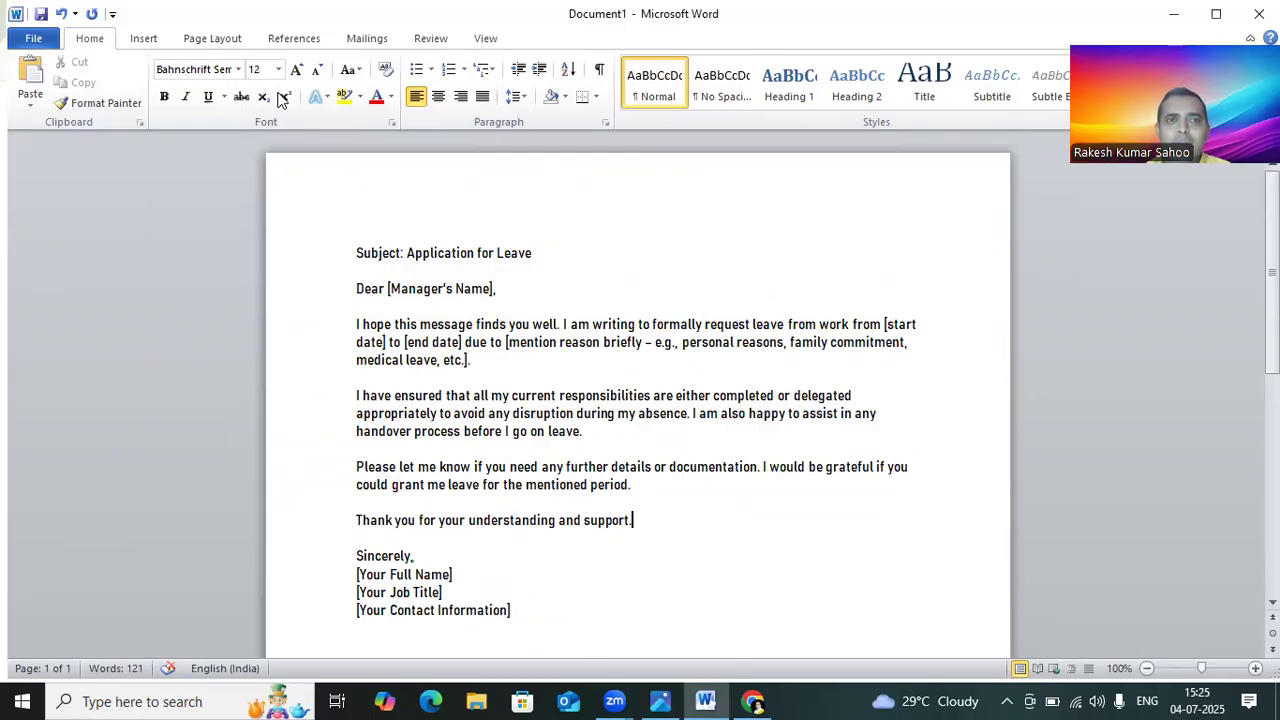
left_click_drag(358, 252, 461, 543)
key("ctrl+a")
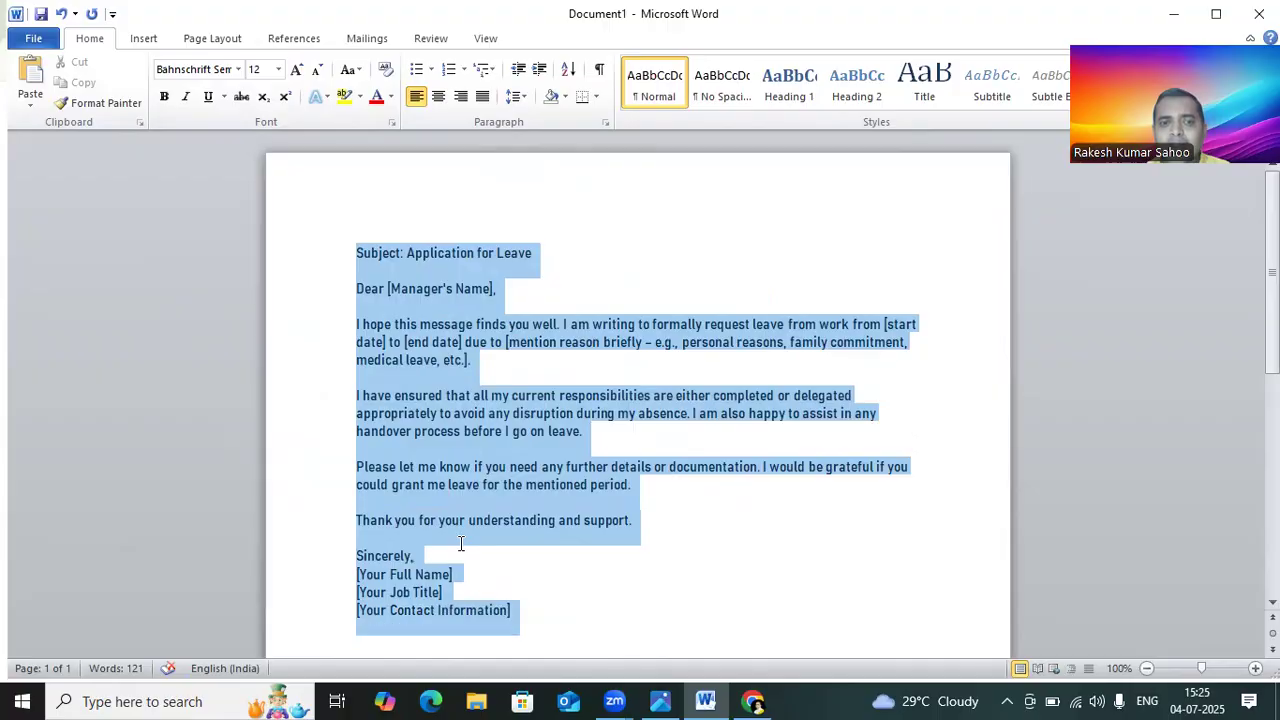
left_click(296, 69)
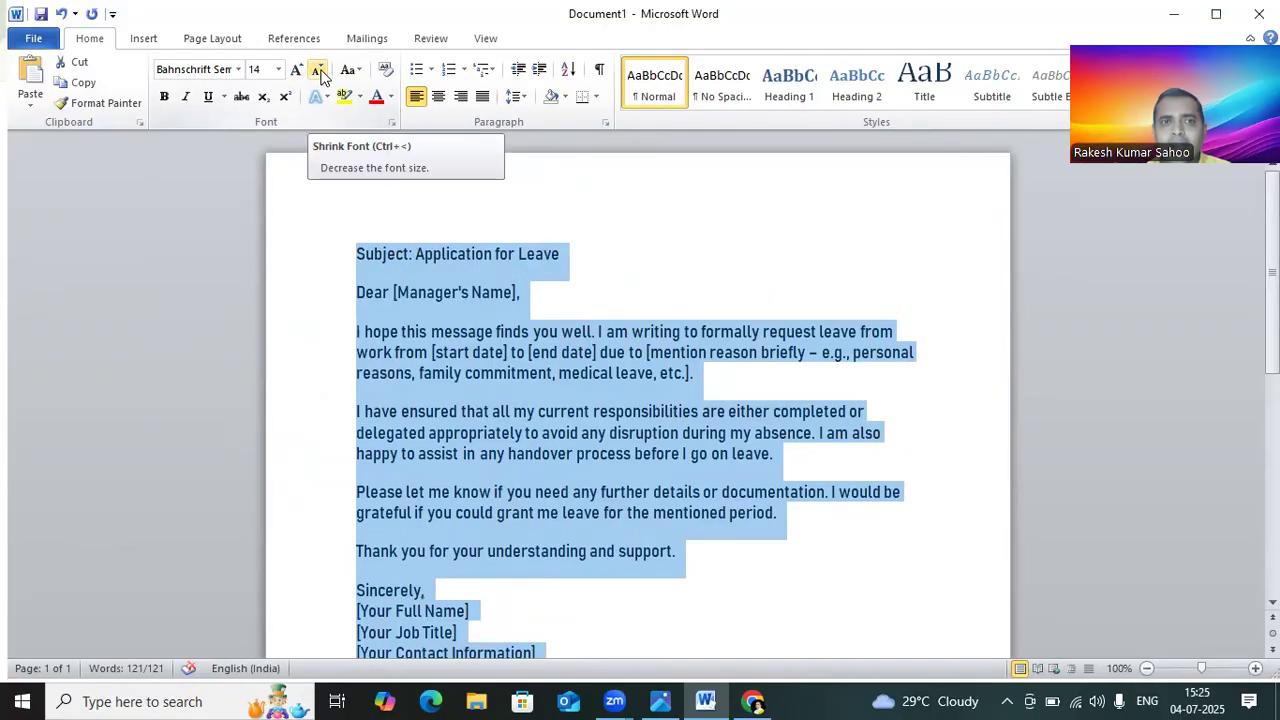
left_click(318, 70)
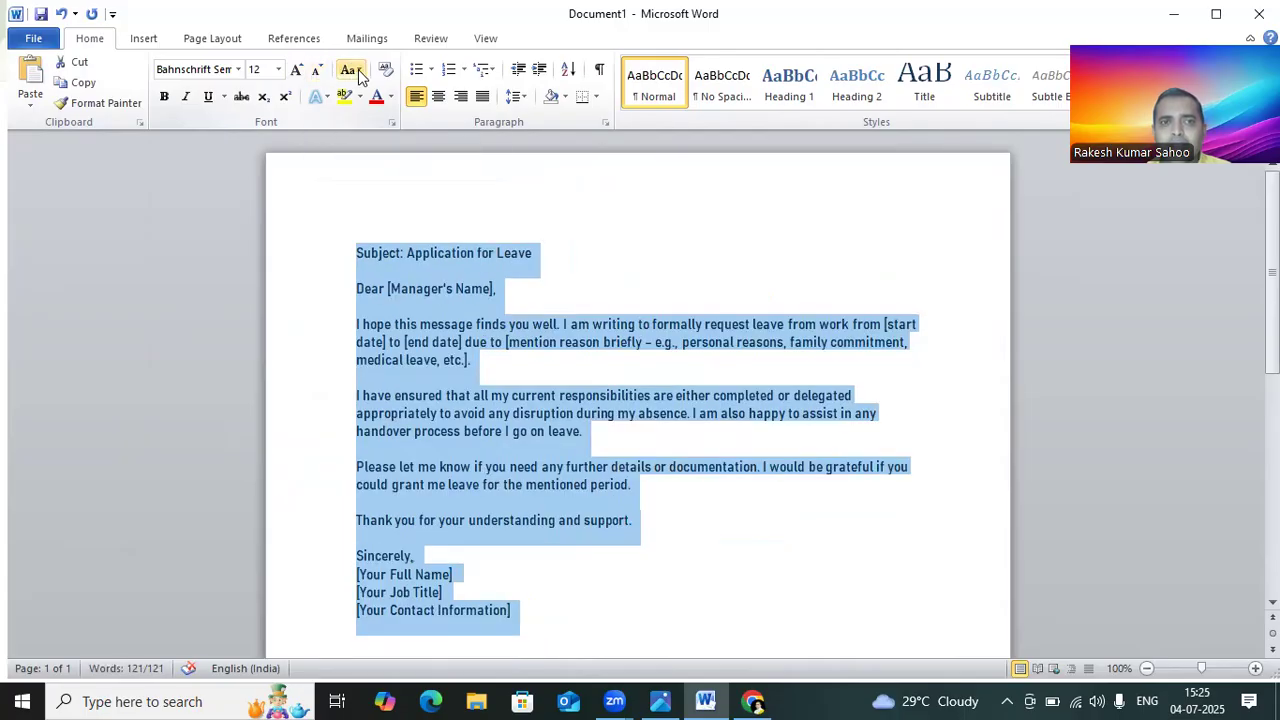
Step: Apply sentence case to the whole letter
left_click(353, 72)
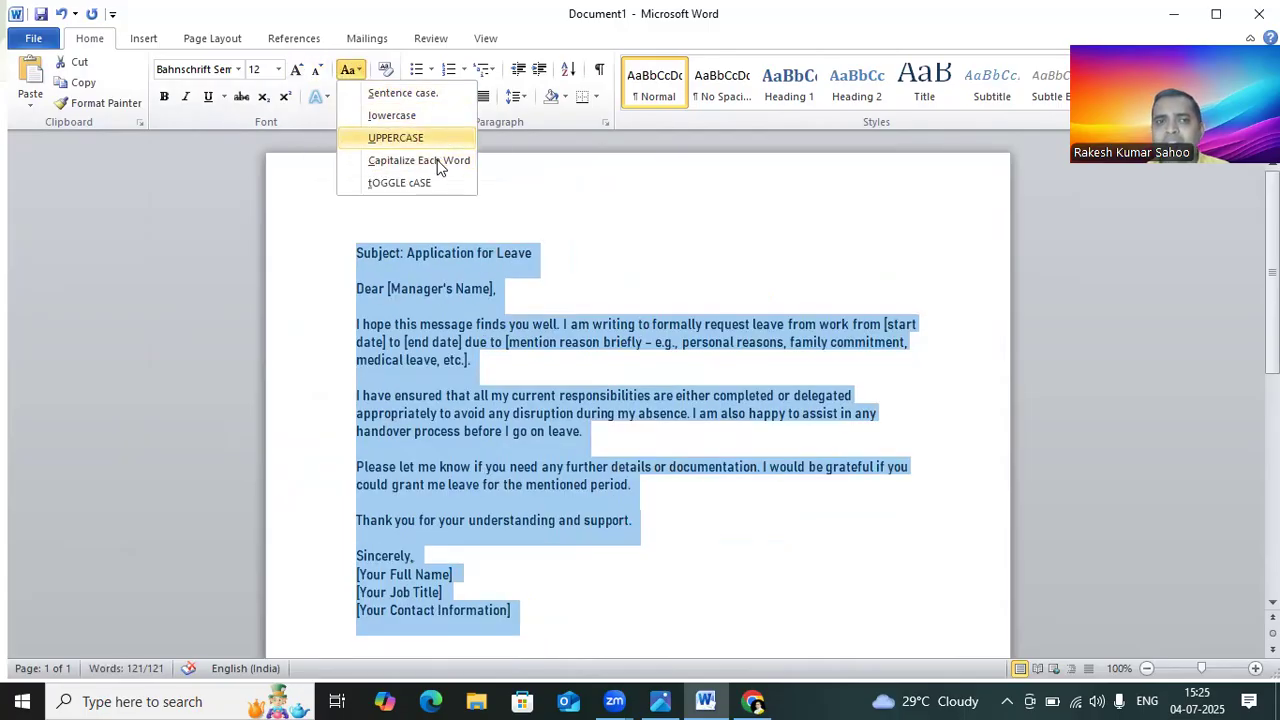
left_click(390, 94)
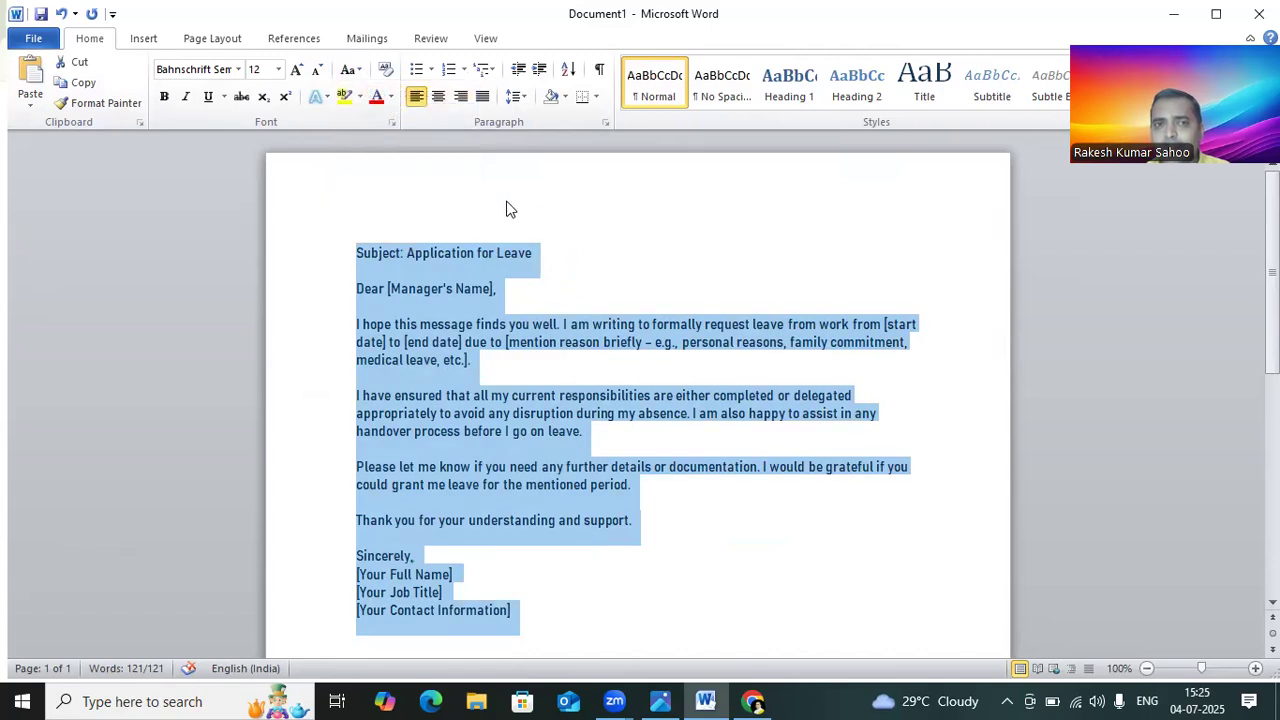
left_click(414, 251)
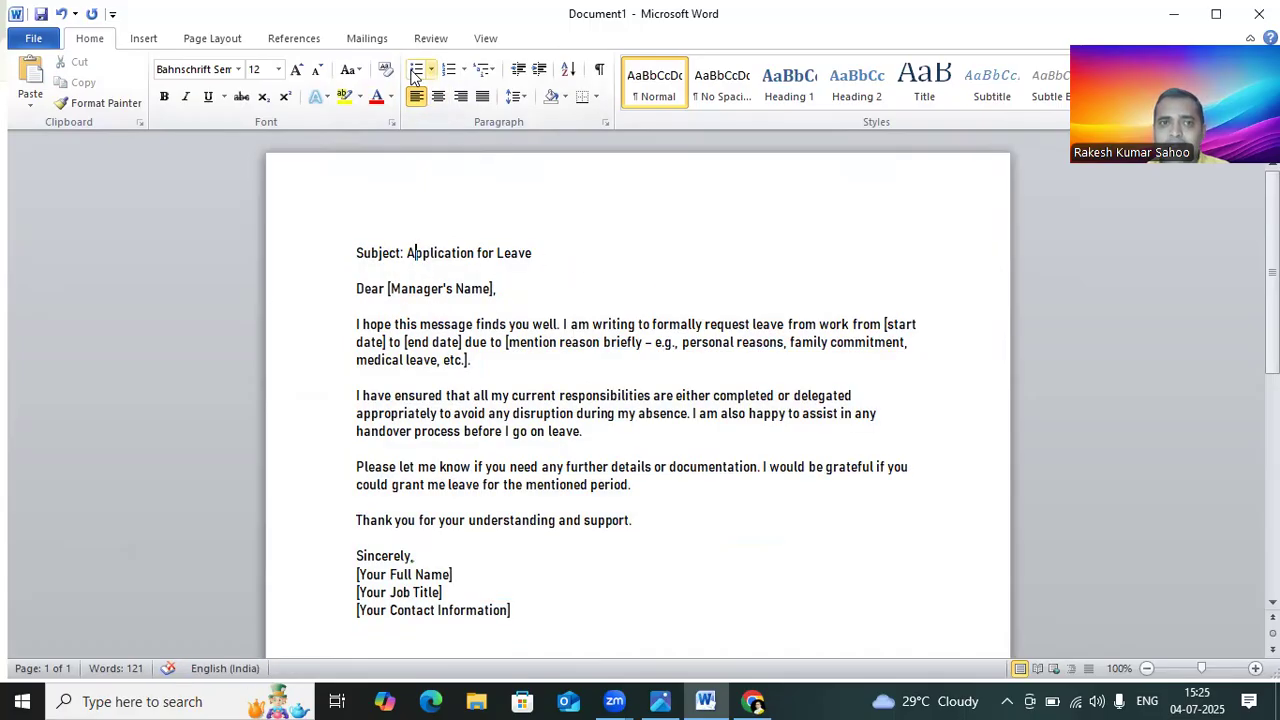
Step: Change the whole letter's text to lowercase
key("ctrl+a")
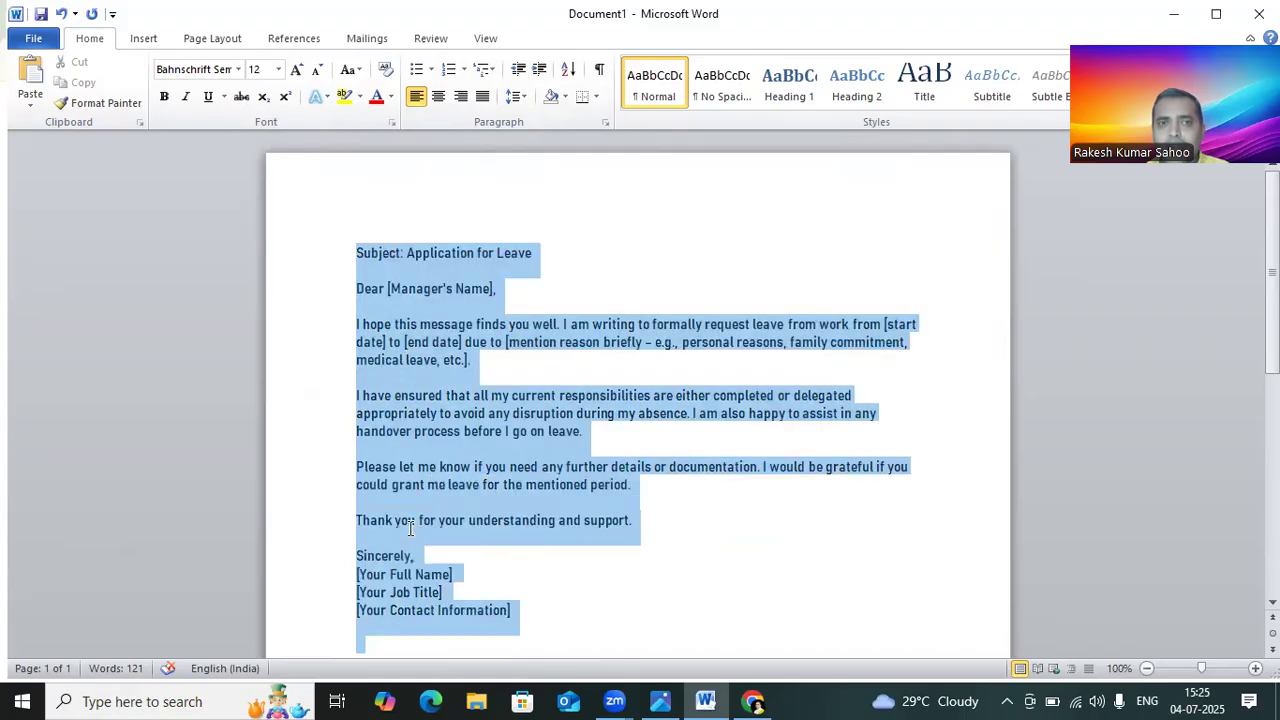
left_click(349, 69)
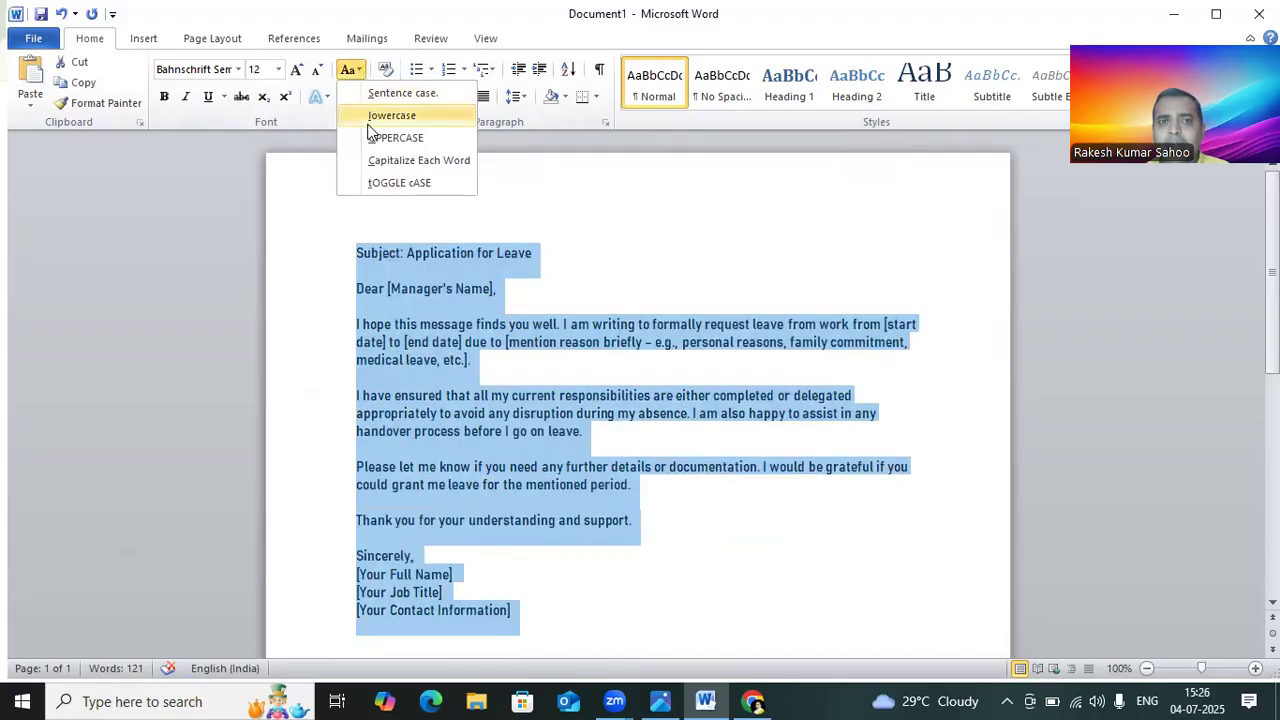
left_click(369, 117)
left_click(446, 289)
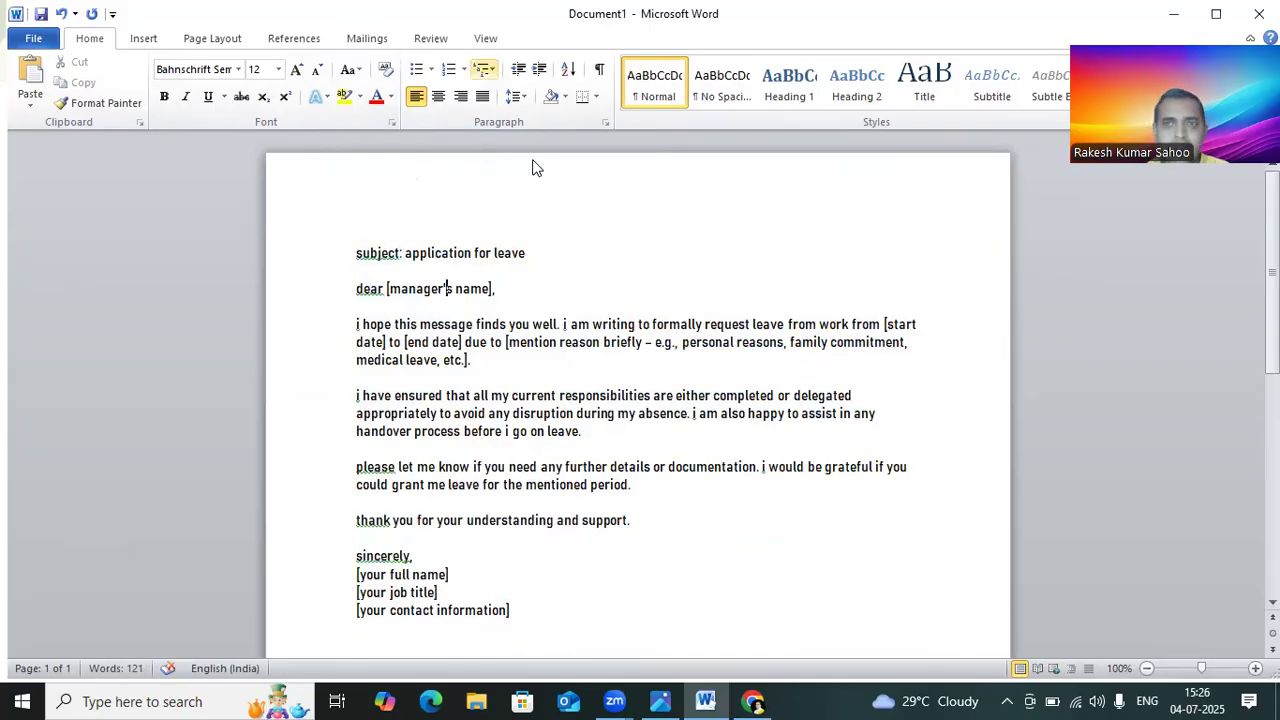
Step: Change the whole letter's text to UPPERCASE
left_click_drag(357, 250, 420, 524)
key("ctrl+a")
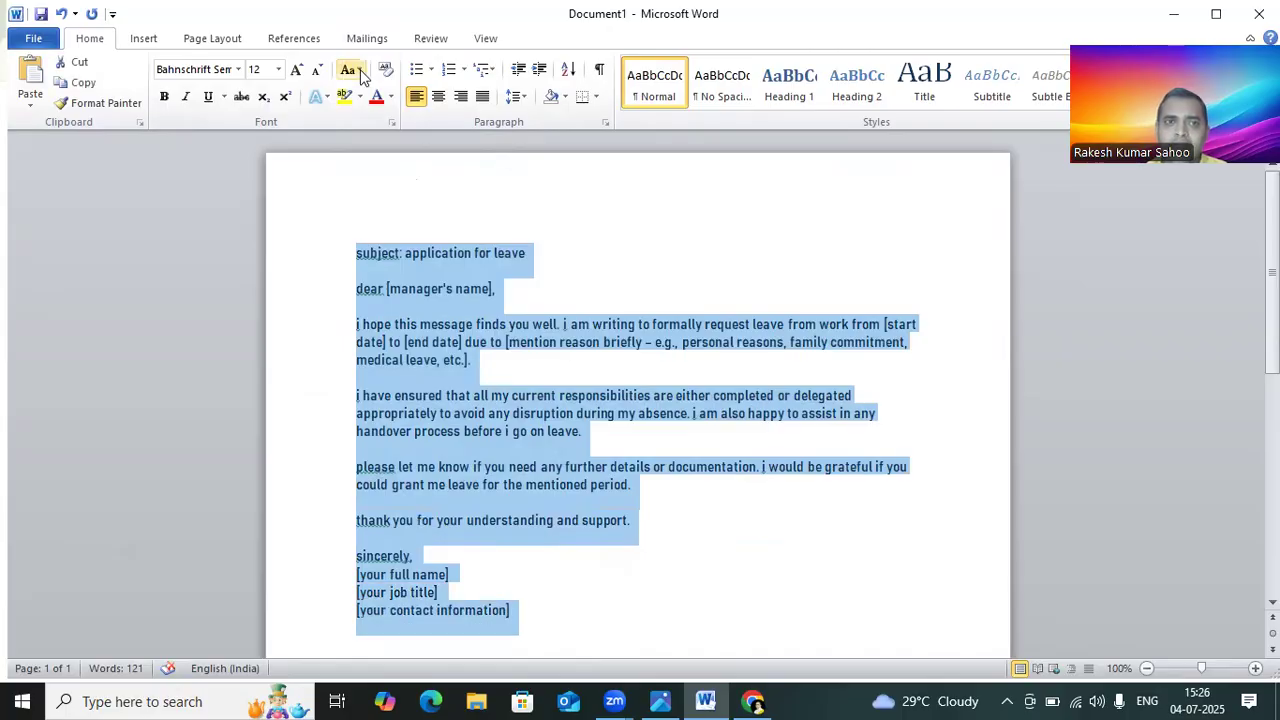
left_click(360, 70)
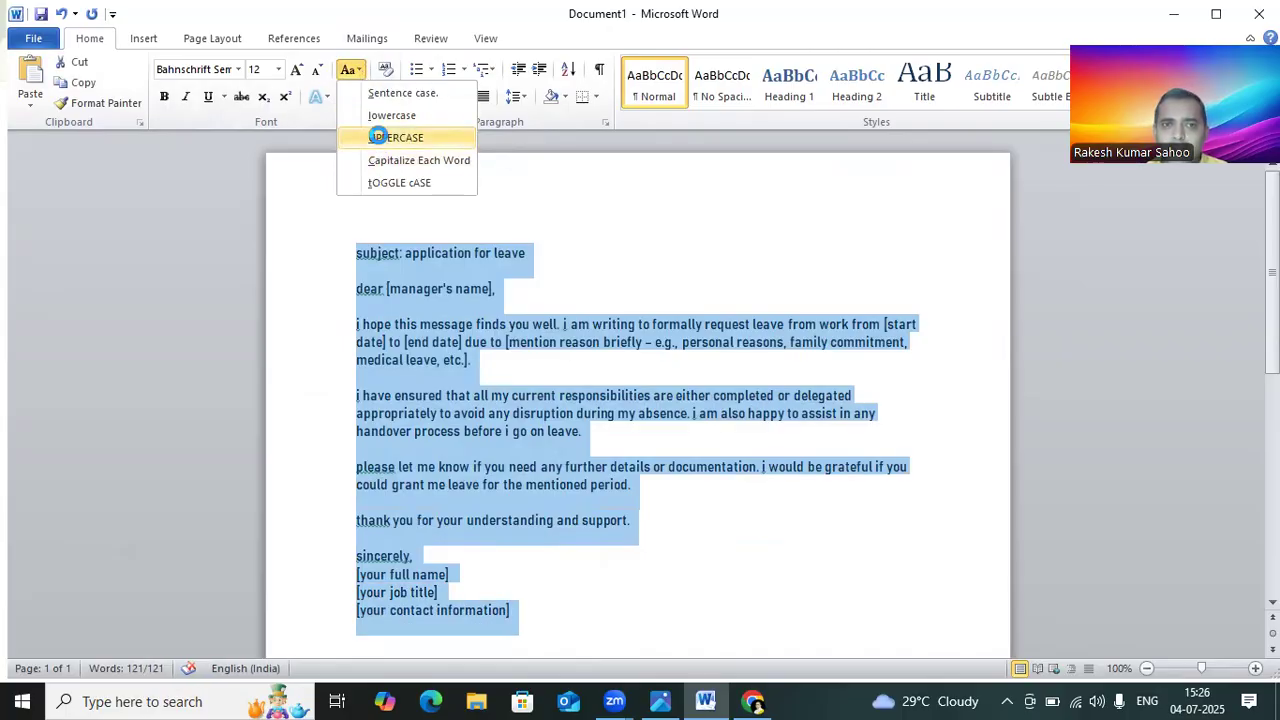
left_click(378, 134)
left_click(812, 432)
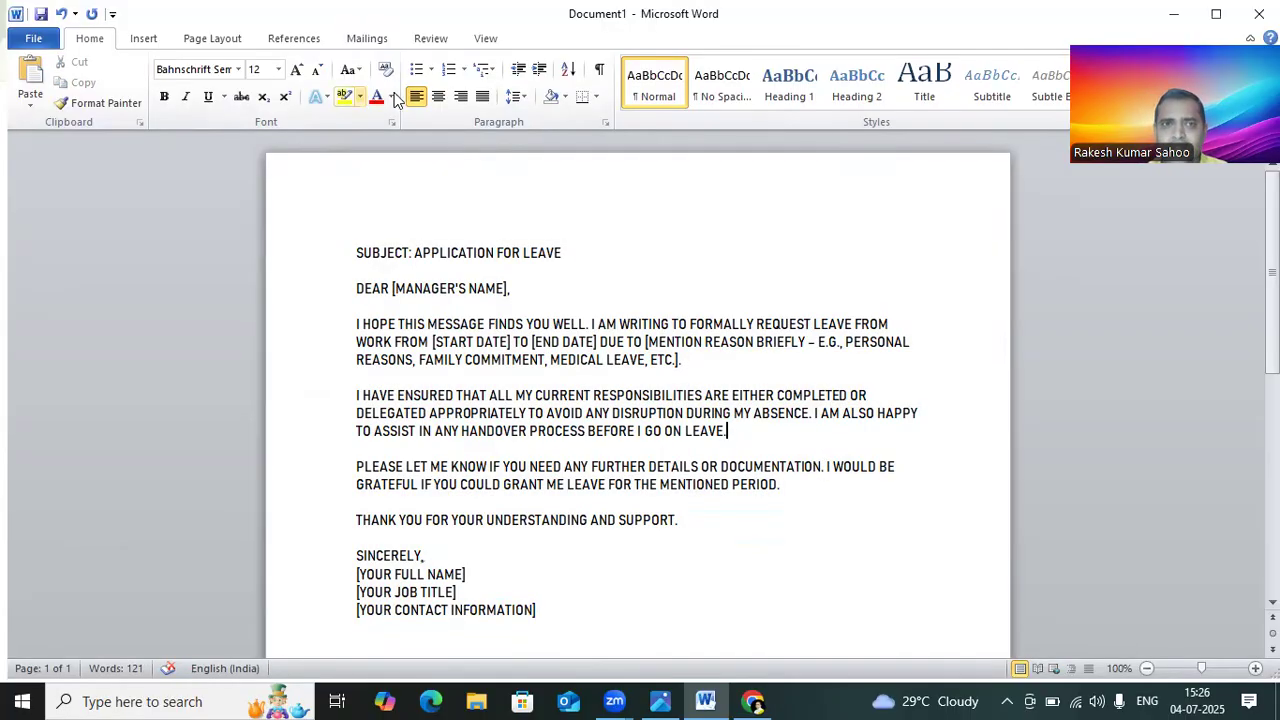
Step: Select the whole letter and toggle the case of its text
left_click(352, 70)
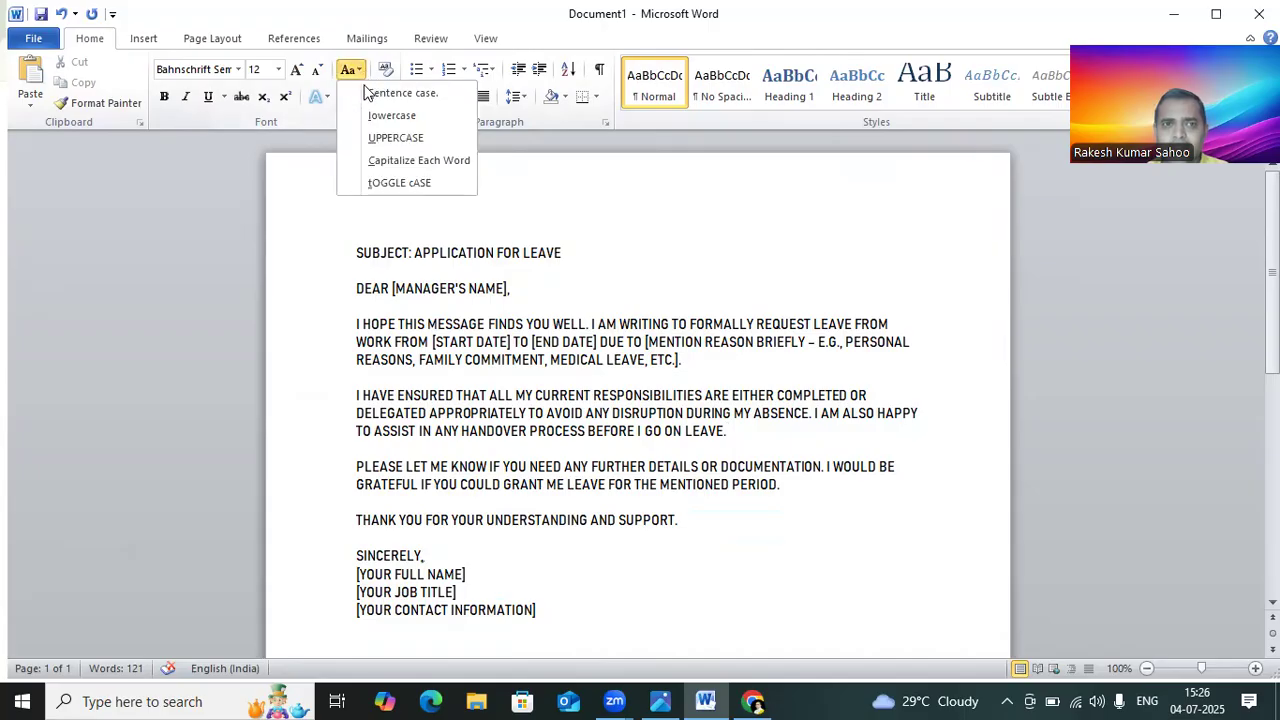
left_click(377, 158)
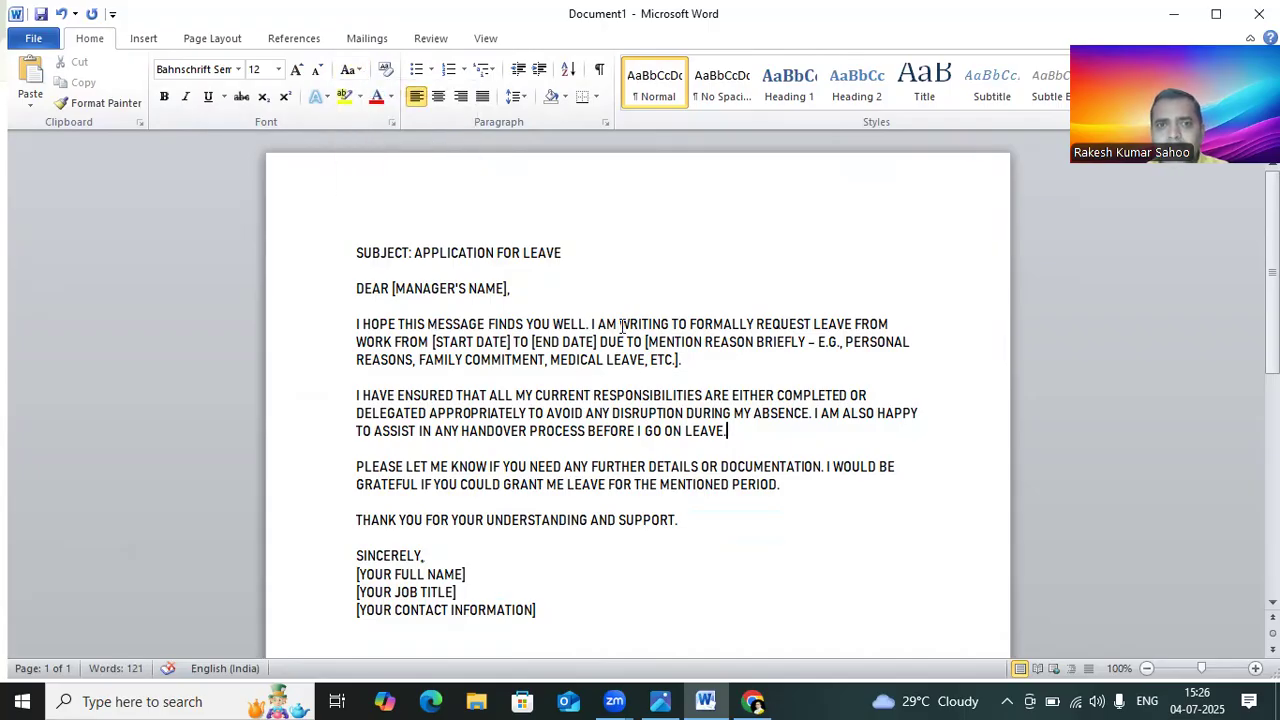
left_click_drag(357, 250, 450, 628)
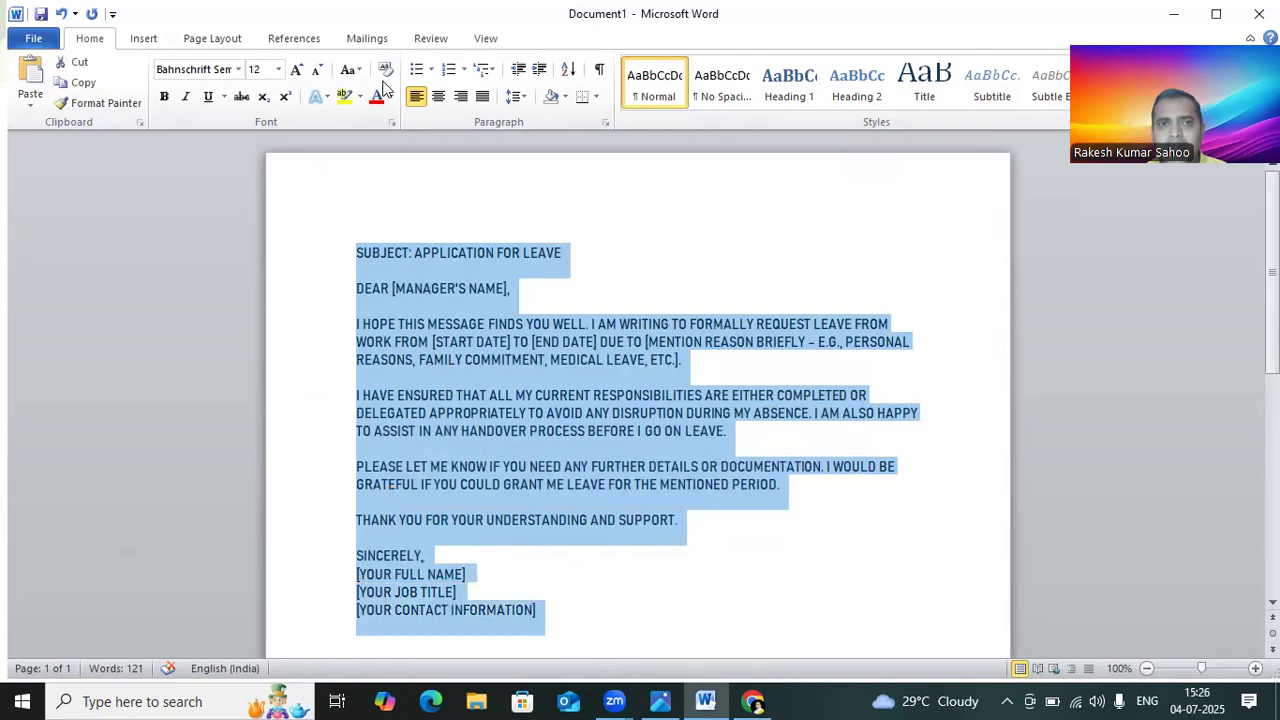
left_click(349, 69)
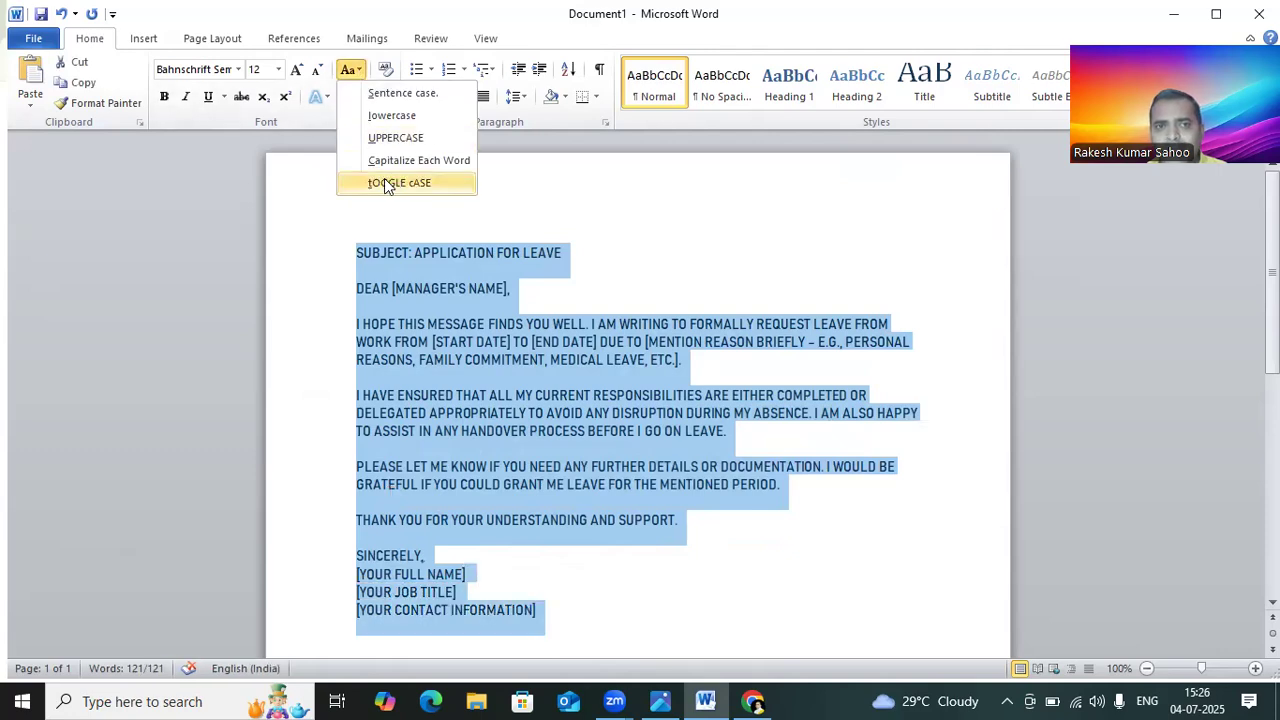
left_click(377, 182)
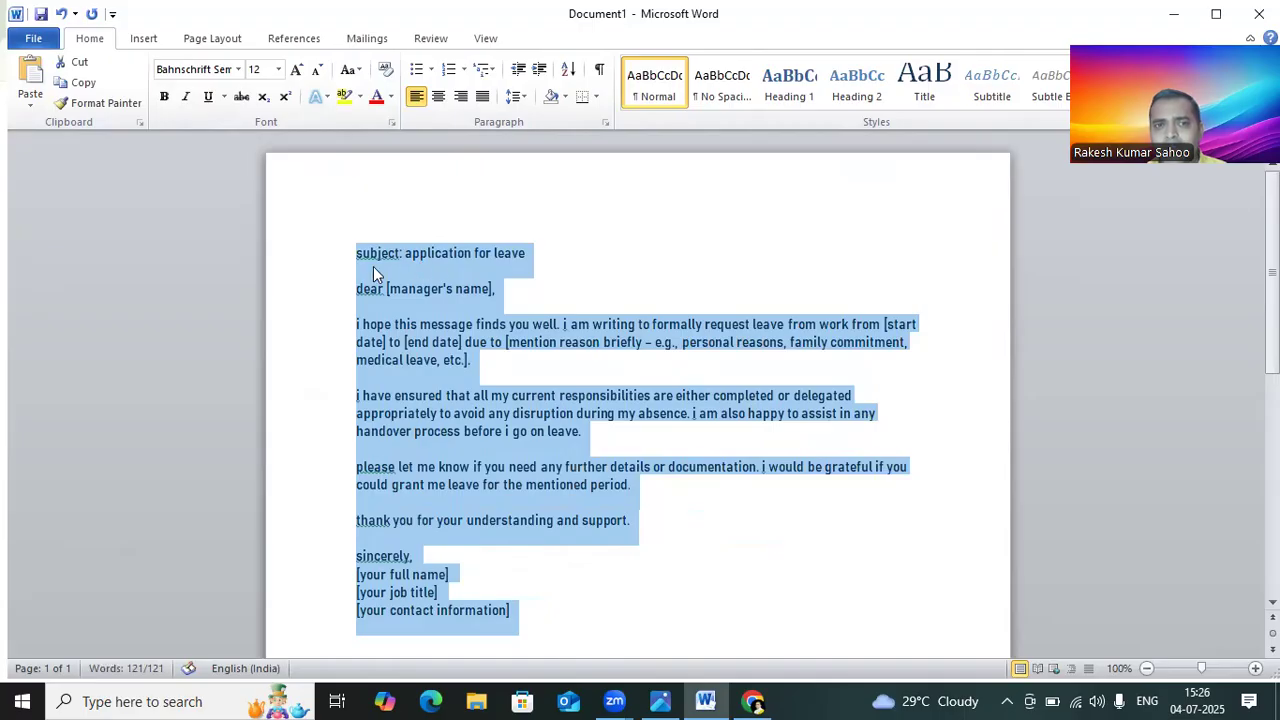
Step: Select the letter from the first body paragraph to the signature and apply a blue text effect
left_click(435, 253)
scroll(476, 286, "down", 8)
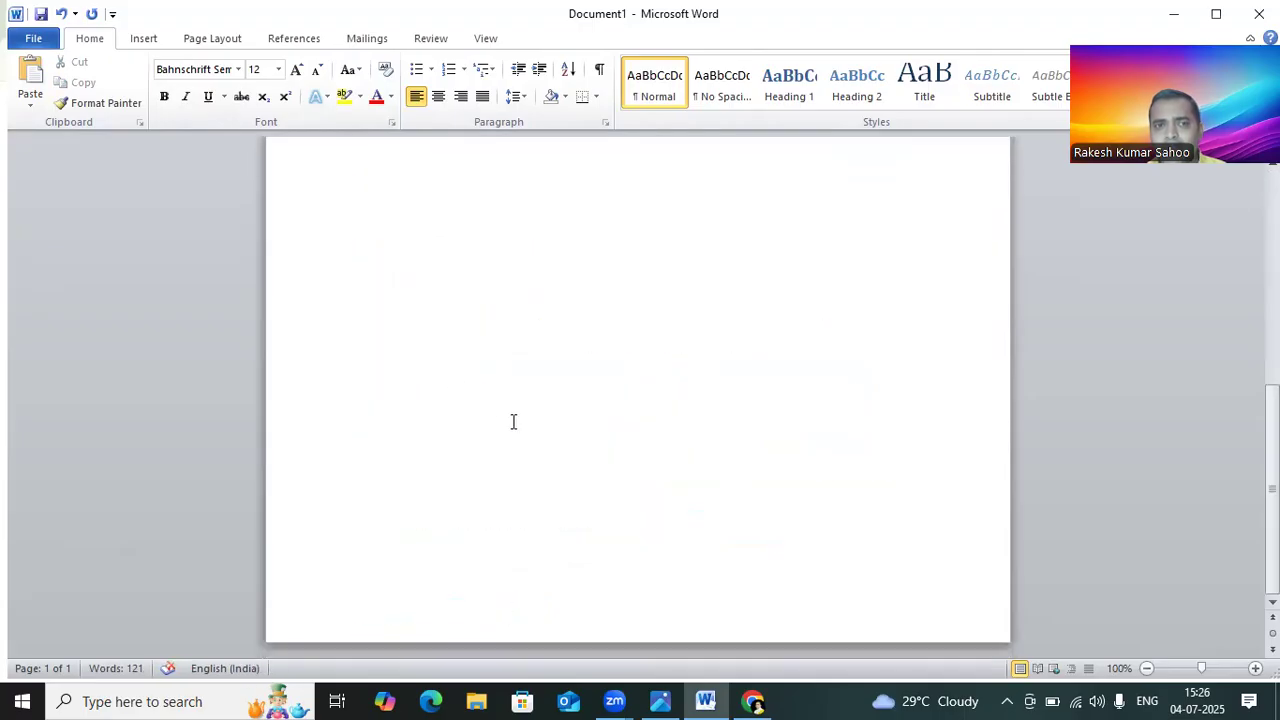
scroll(403, 240, "up", 5)
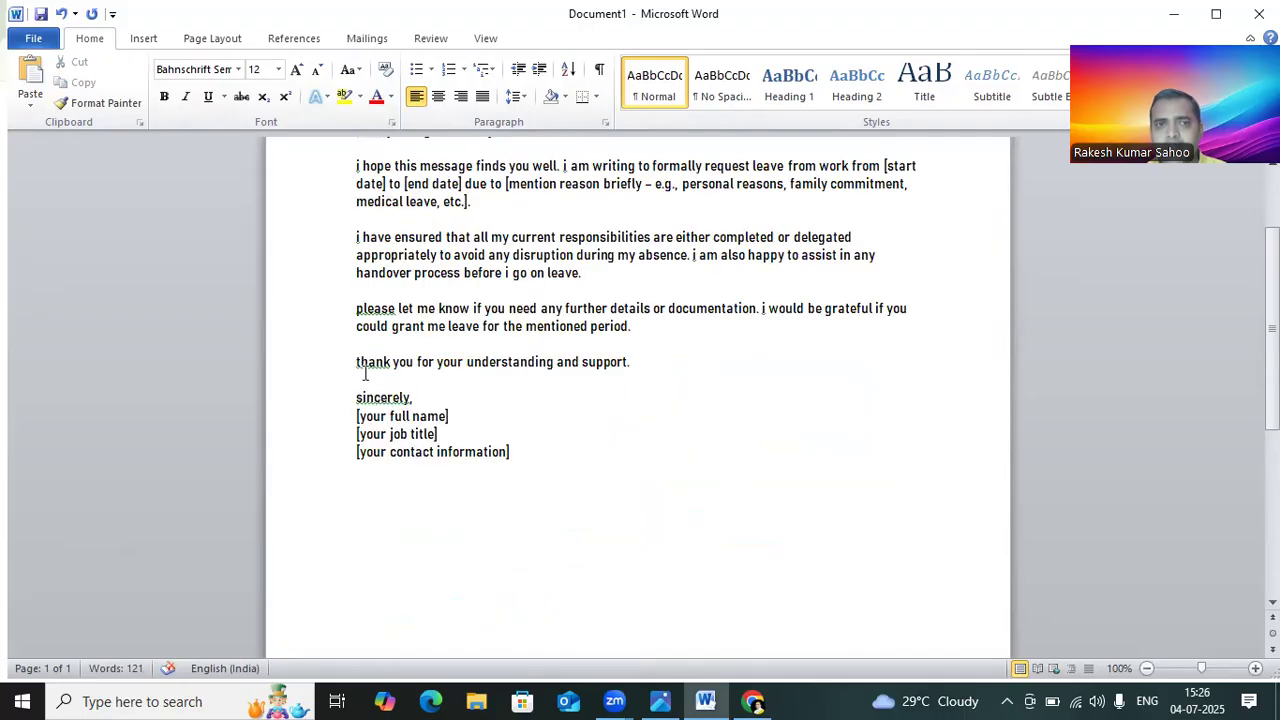
left_click_drag(357, 166, 612, 449)
scroll(620, 430, "up", 1)
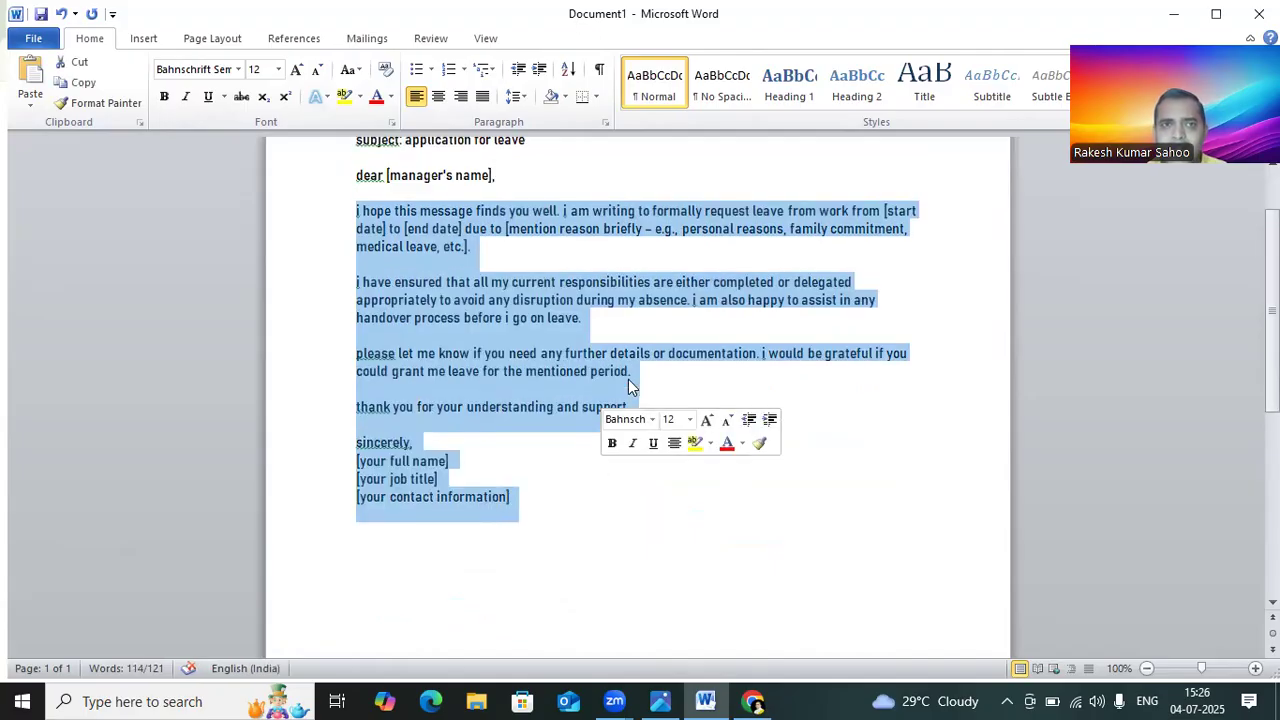
left_click(391, 96)
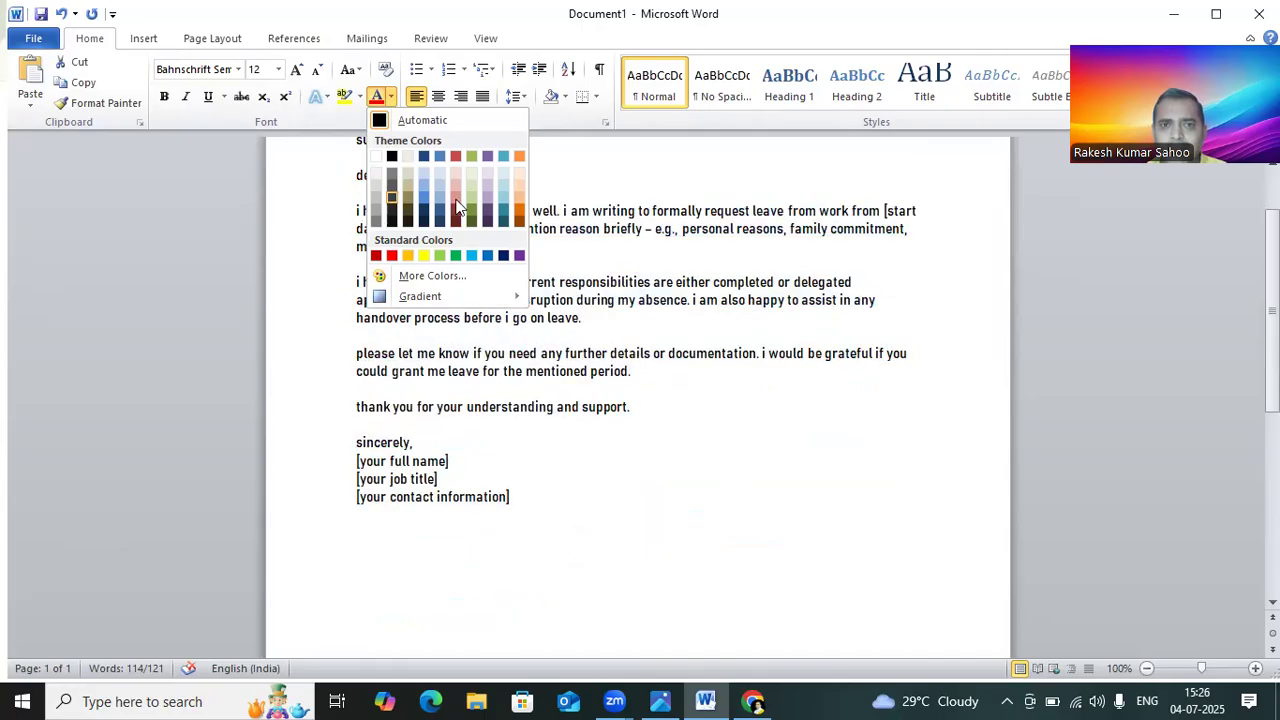
left_click(359, 96)
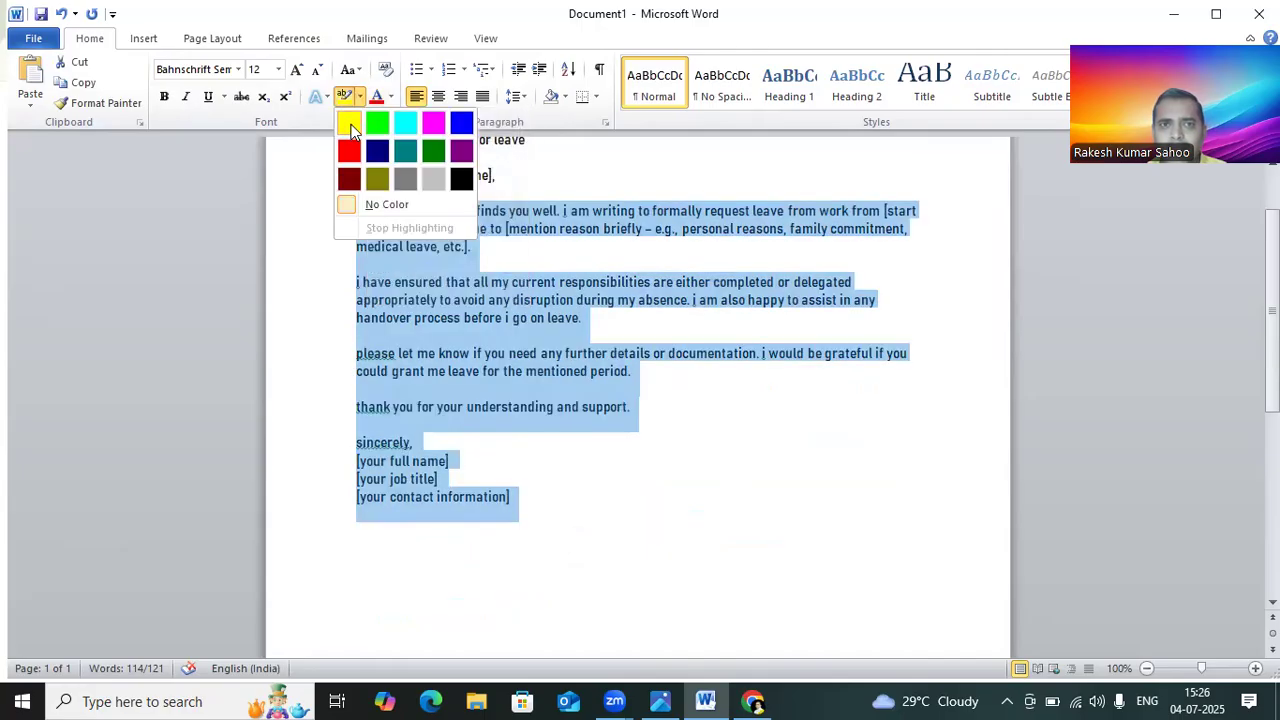
left_click(347, 100)
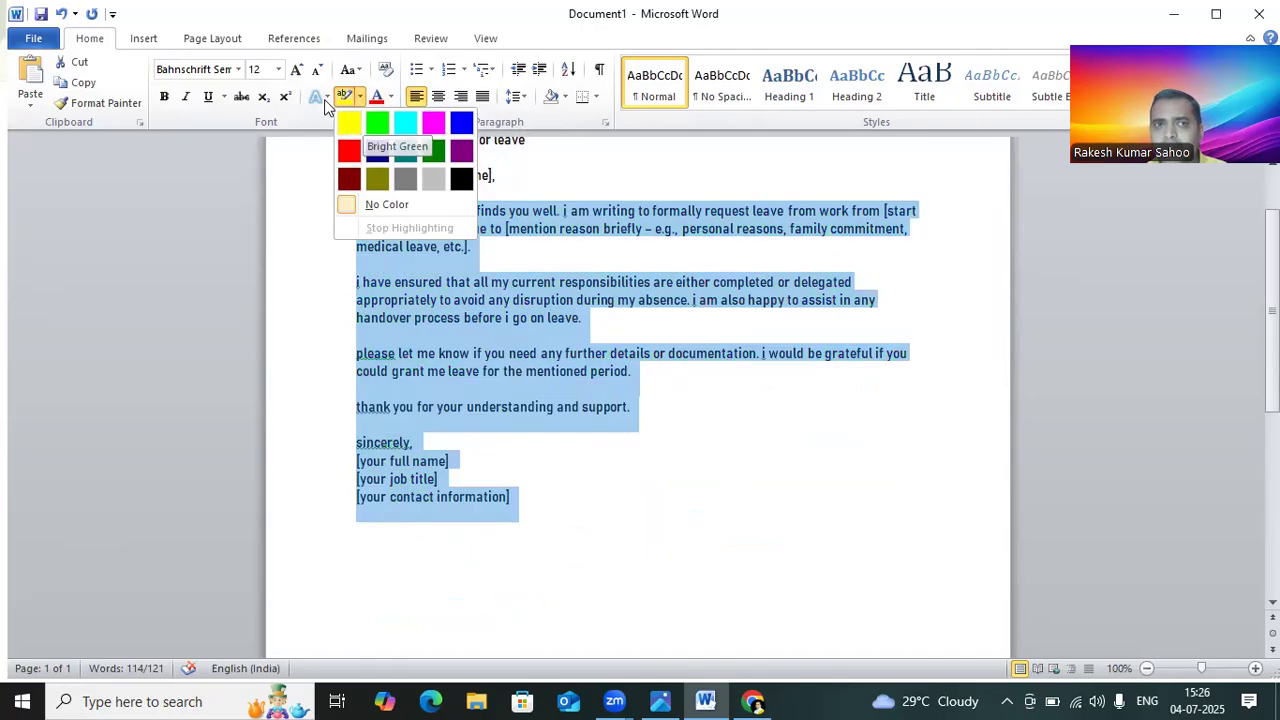
left_click(320, 96)
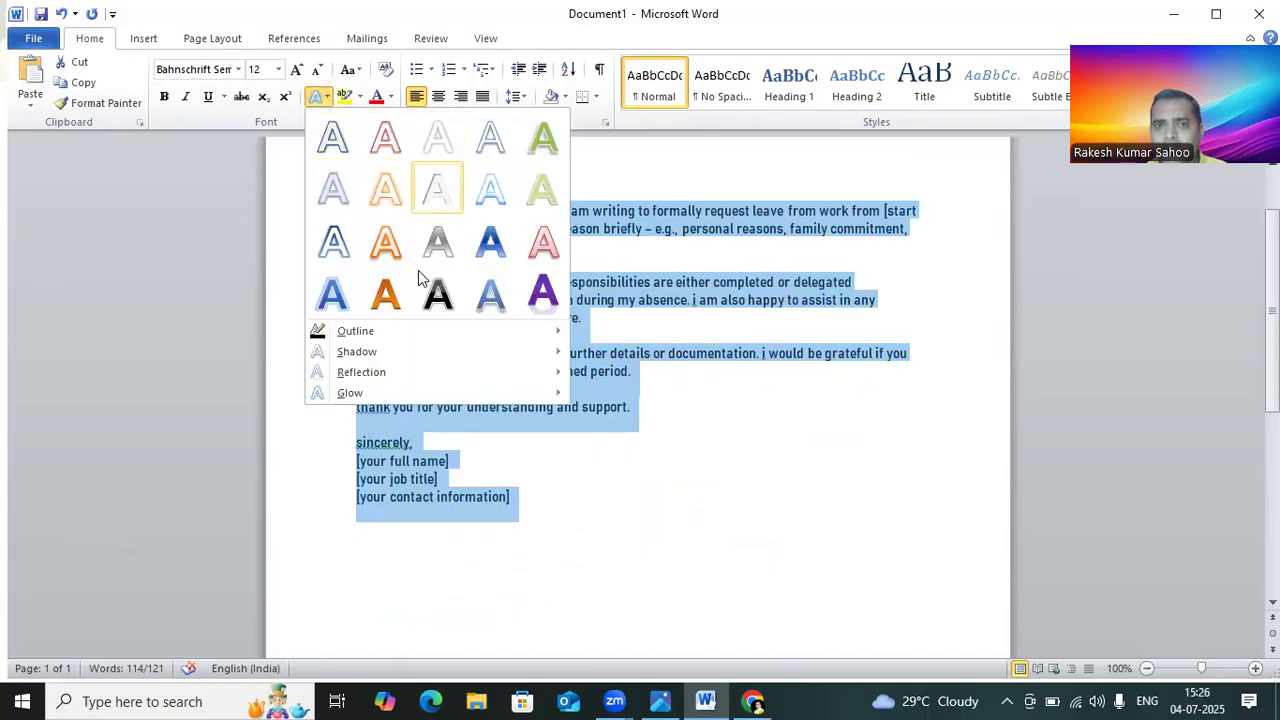
left_click(476, 251)
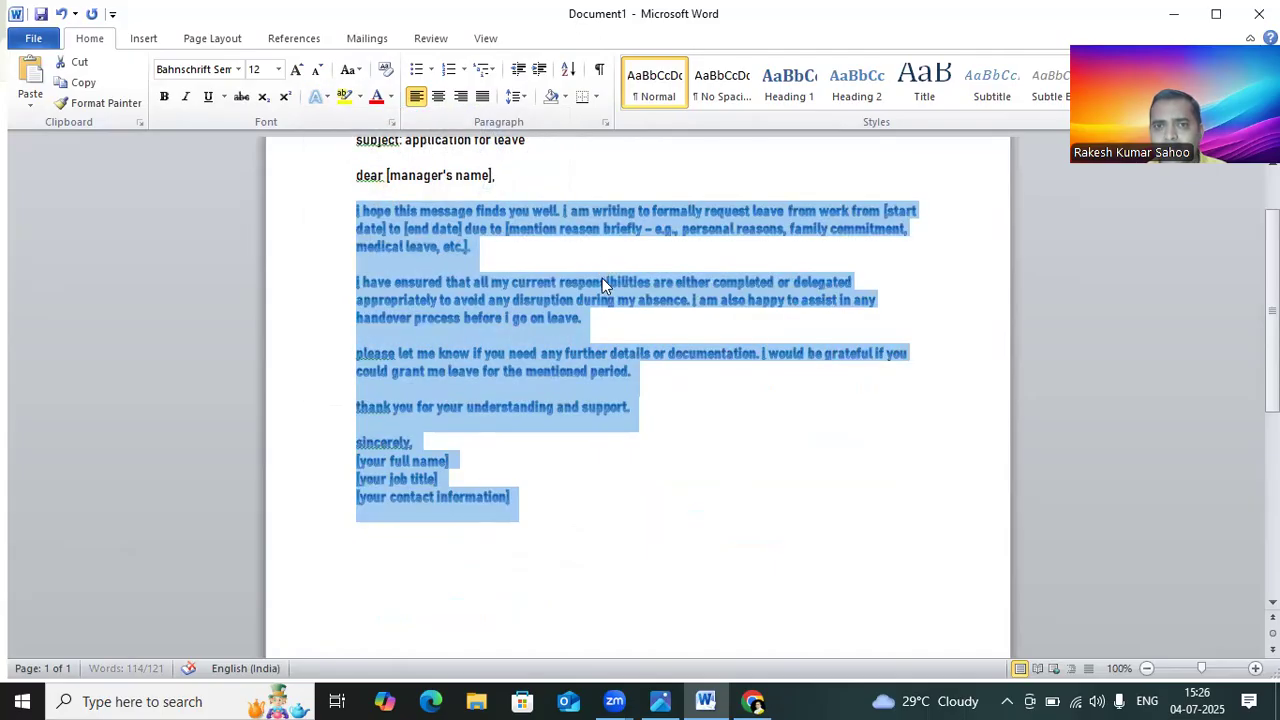
Step: Select the letter from the greeting to the end and apply a gray shadowed text effect
left_click(600, 283)
scroll(600, 283, "up", 2)
left_click_drag(350, 247, 588, 521)
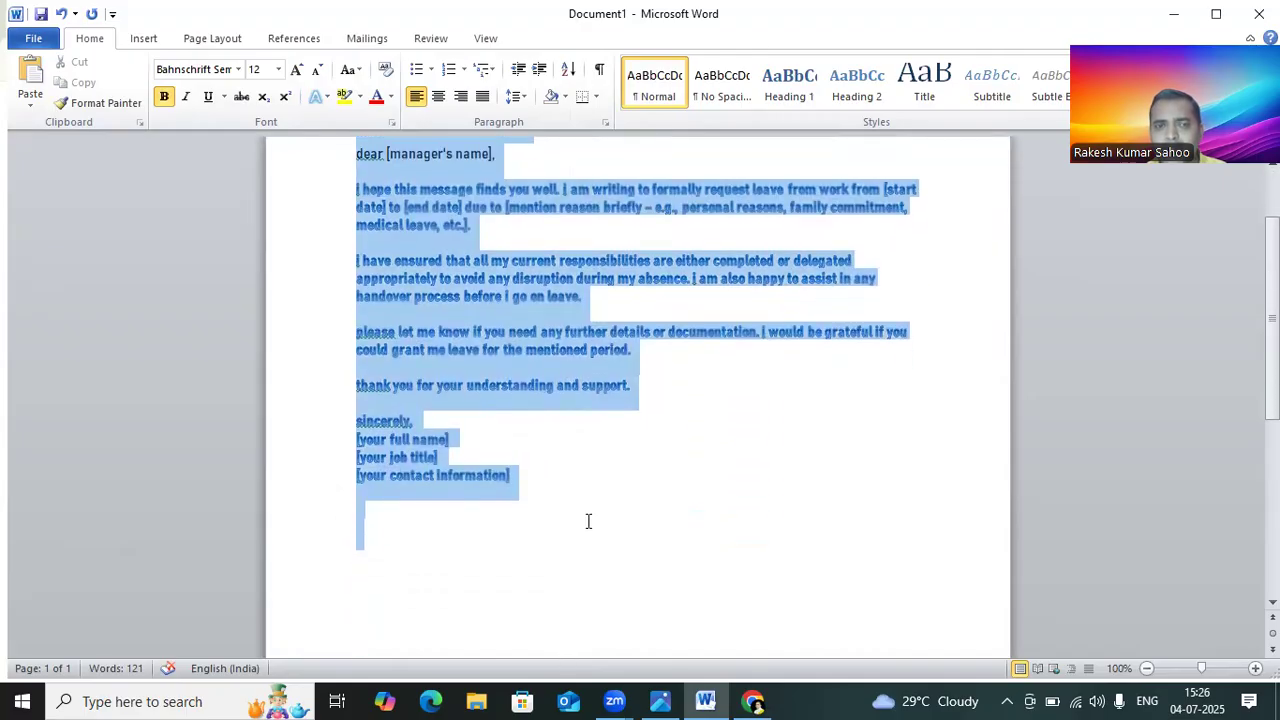
left_click(328, 96)
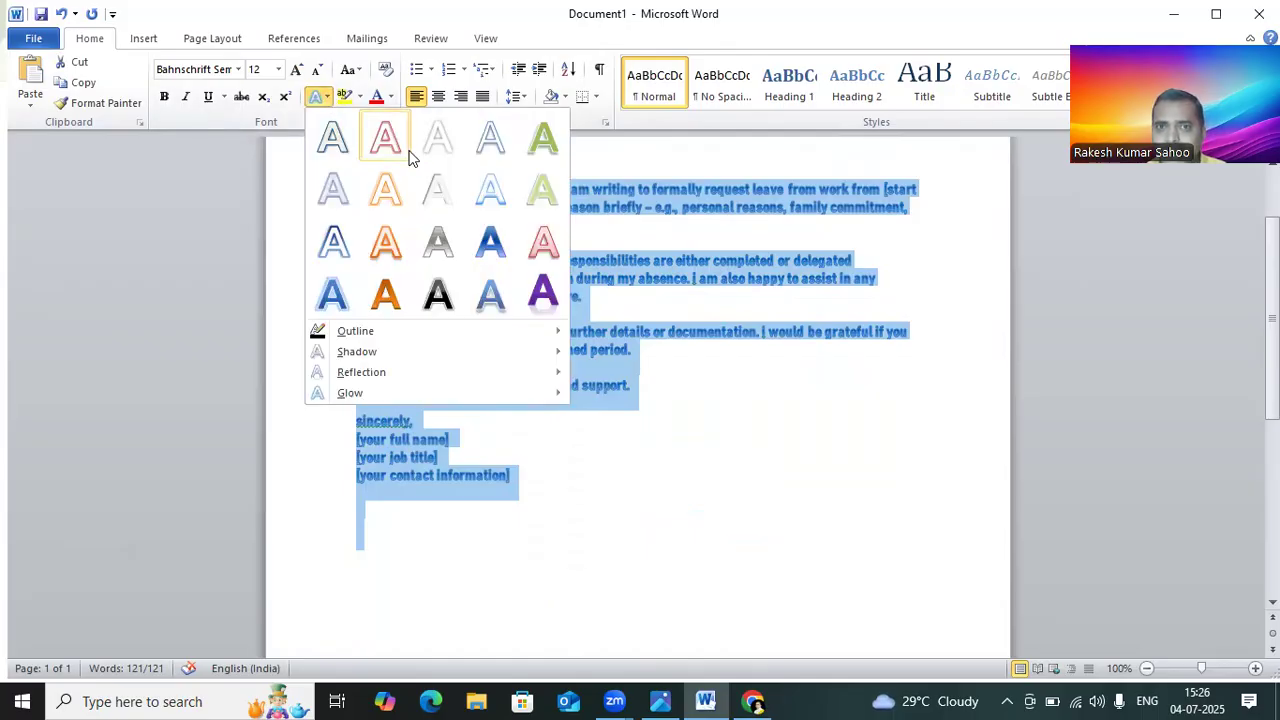
left_click(446, 298)
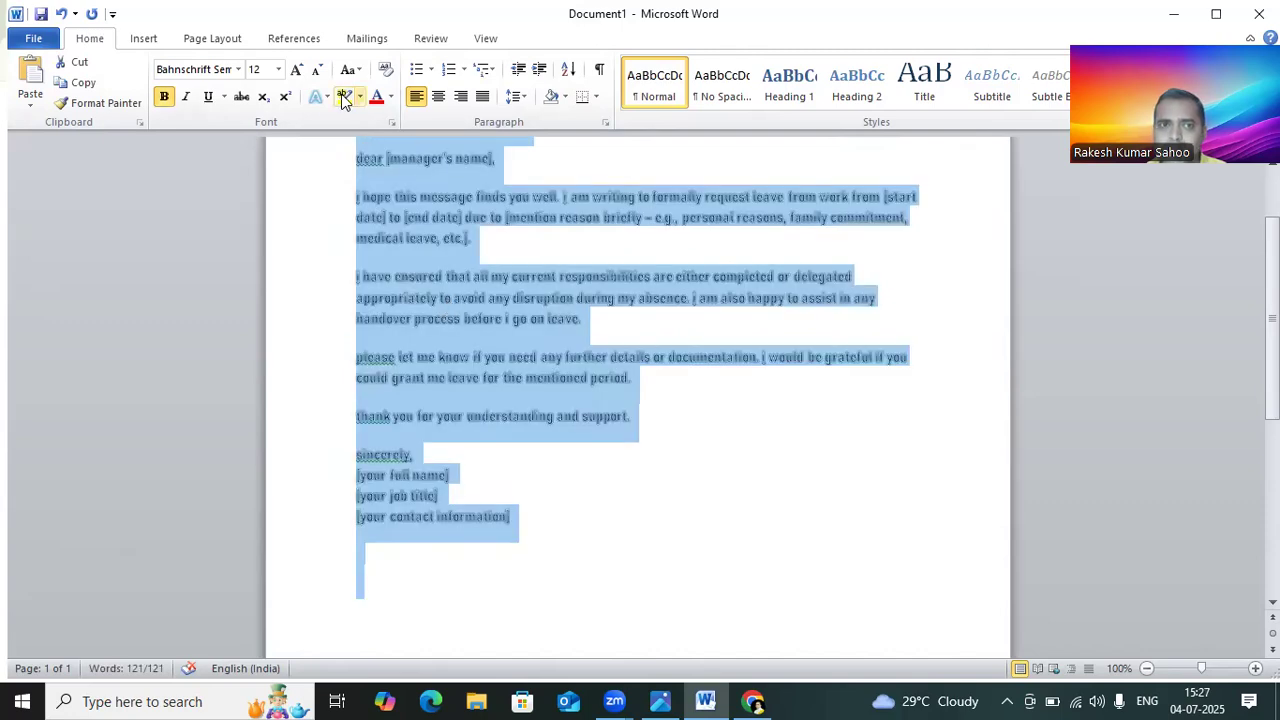
Step: Apply yellow highlighting and a blue outline text effect to the selected letter text
left_click(322, 96)
left_click(334, 142)
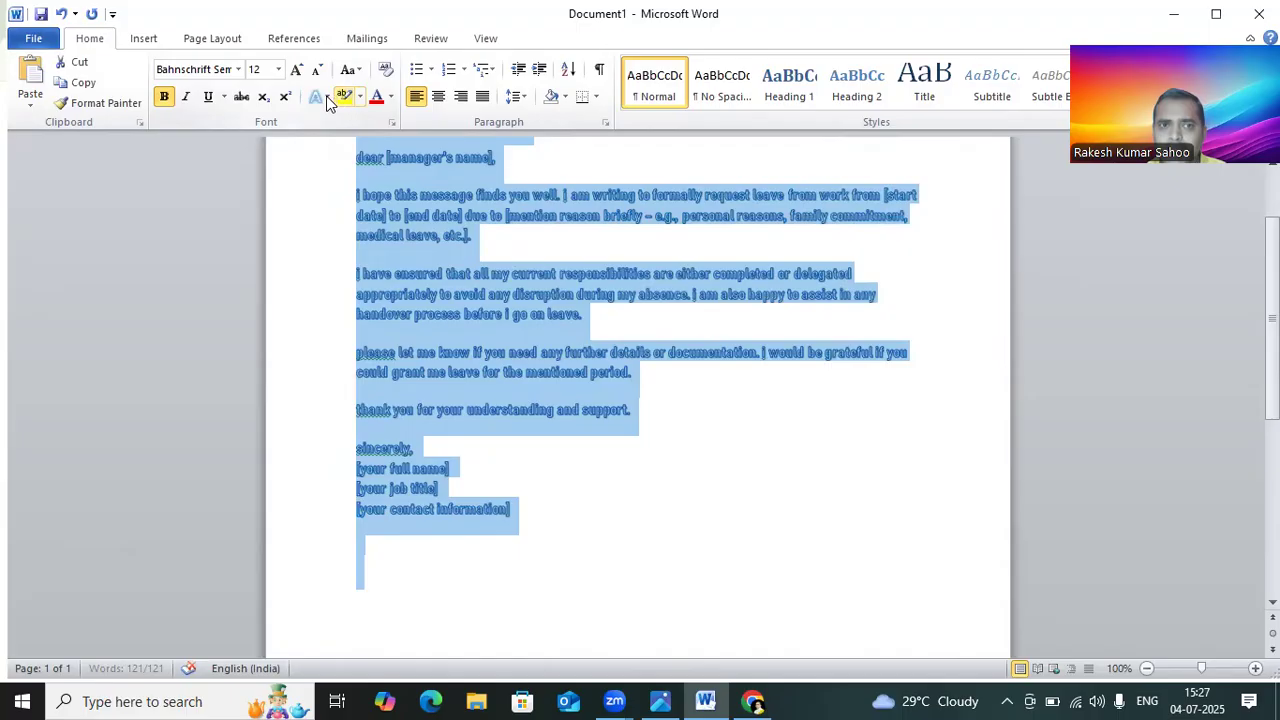
left_click(325, 97)
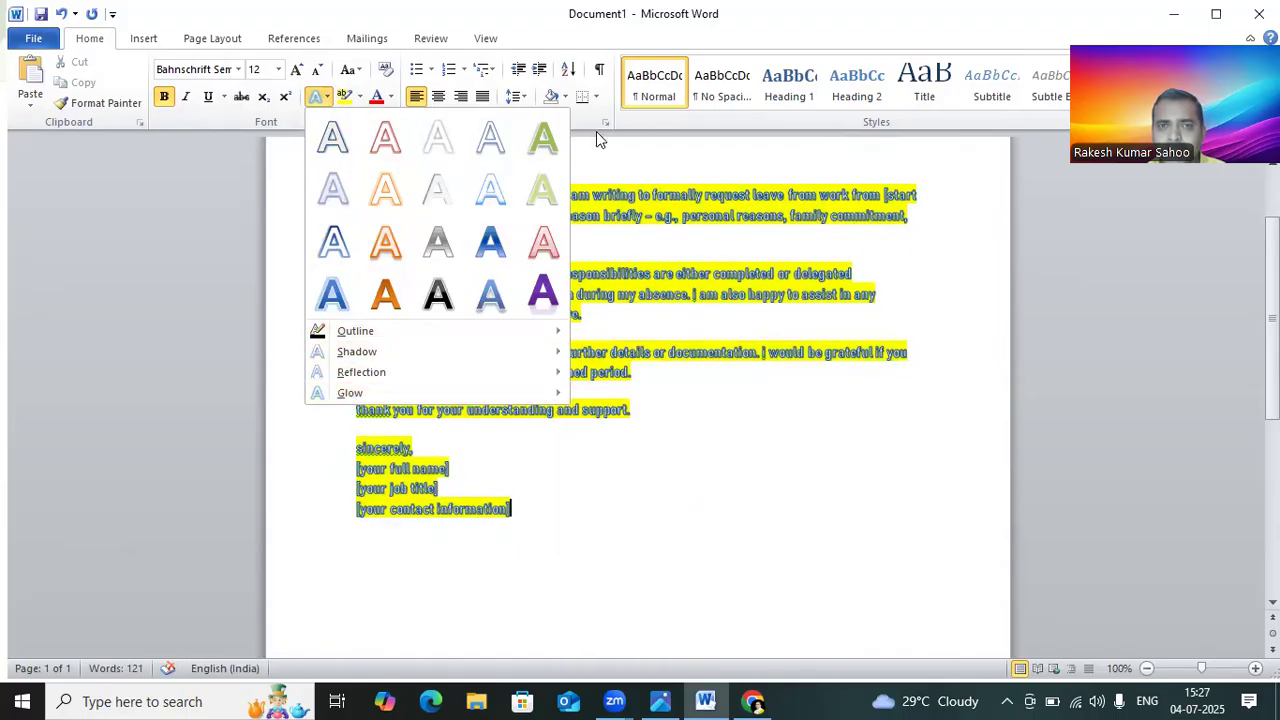
left_click(490, 137)
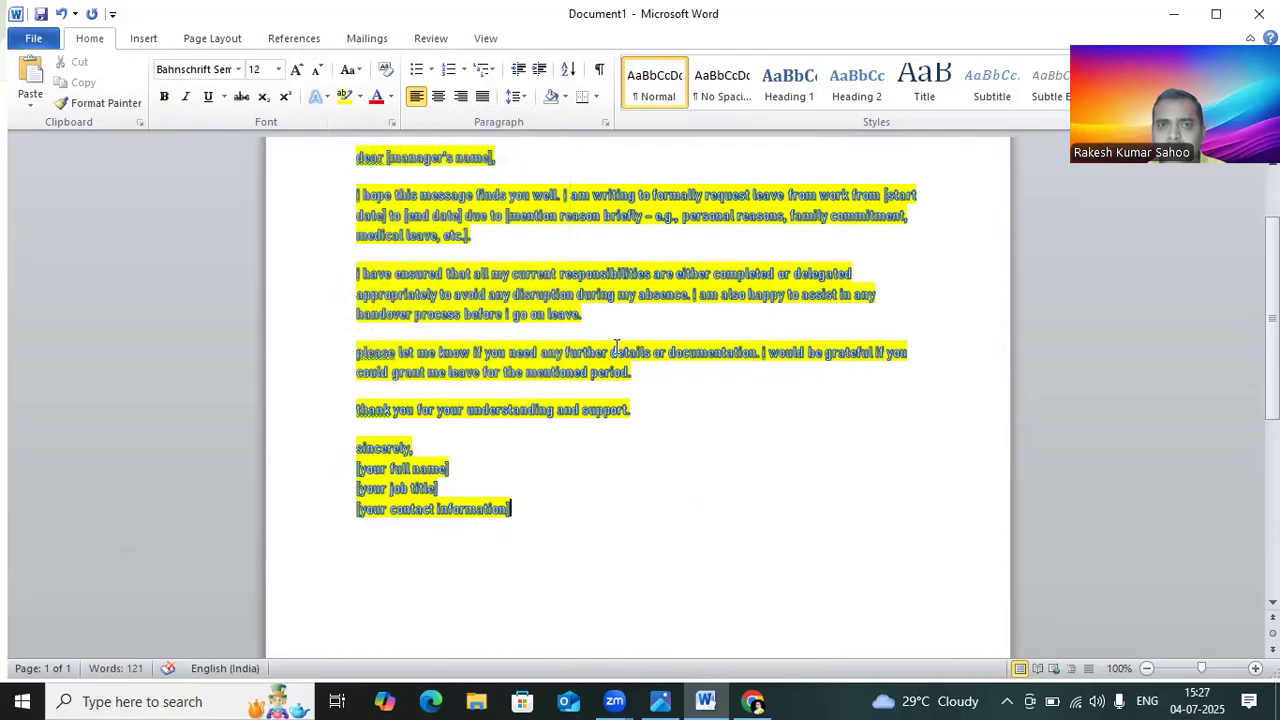
Step: Undo the recent case, text effect and highlight changes to the letter
scroll(620, 340, "up", 3)
key("ctrl+b")
key("ctrl+z")
key("ctrl+z")
key("ctrl+z")
key("ctrl+z")
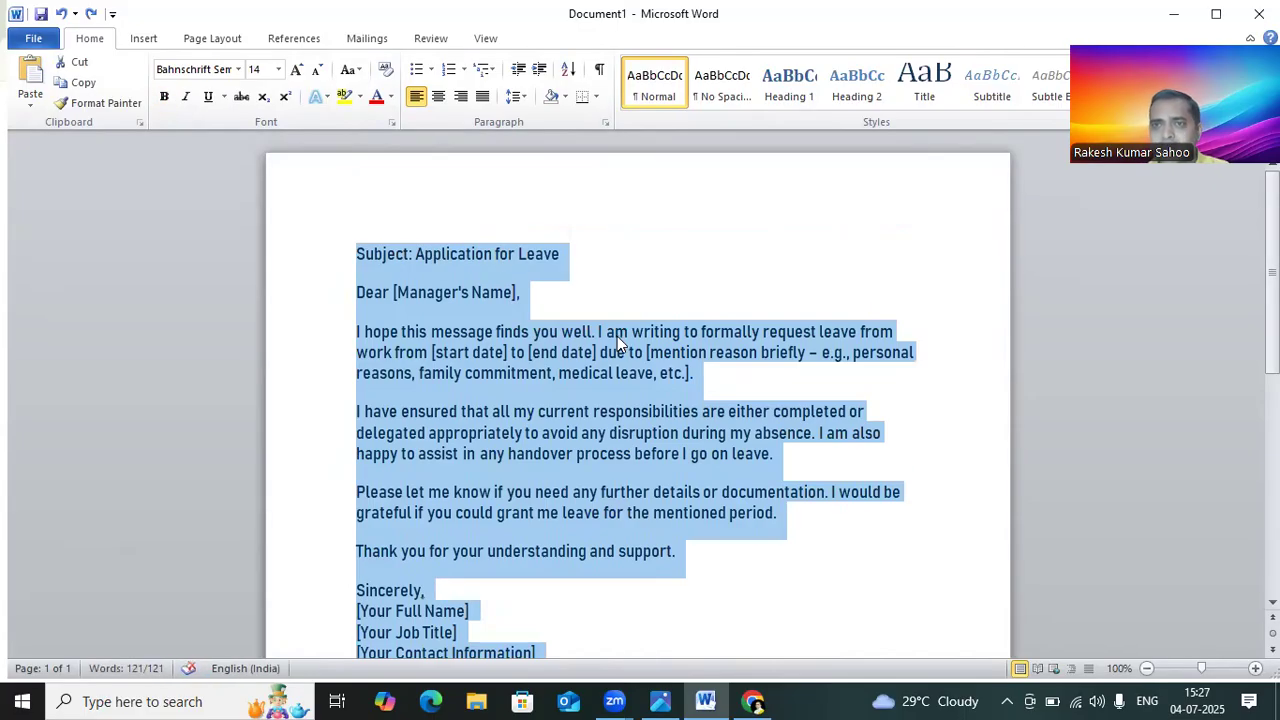
left_click(361, 97)
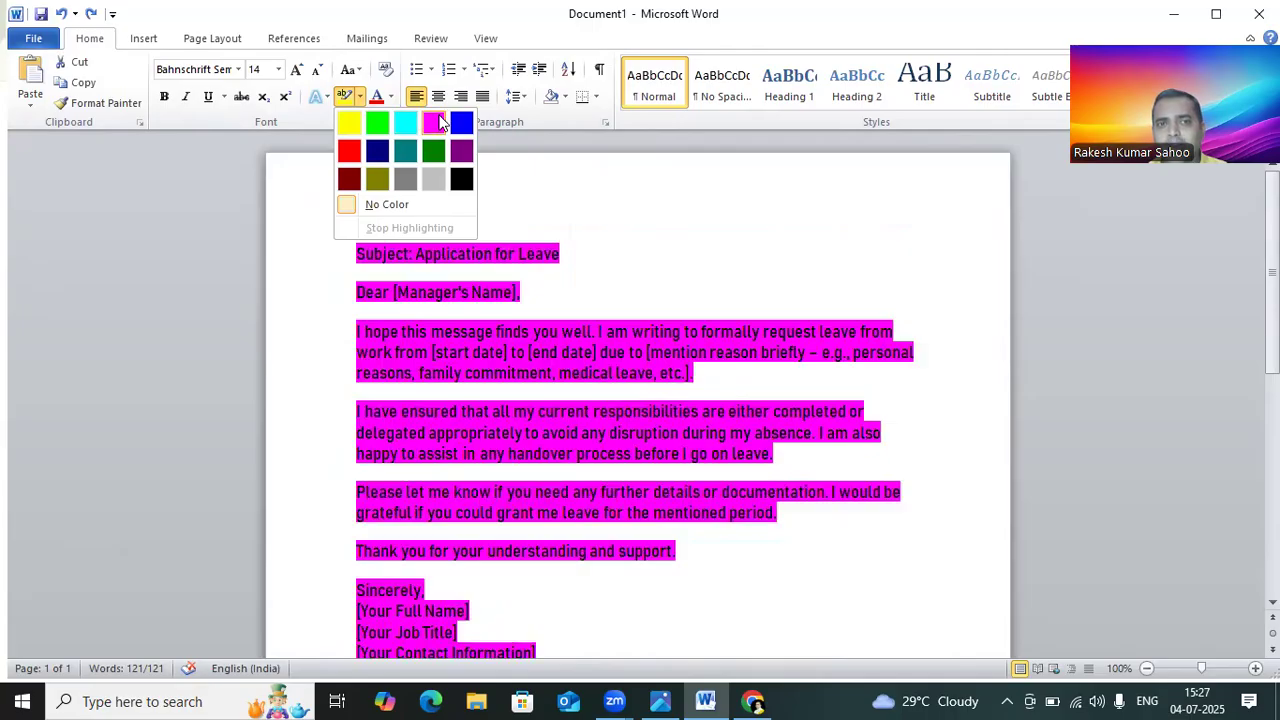
left_click(358, 99)
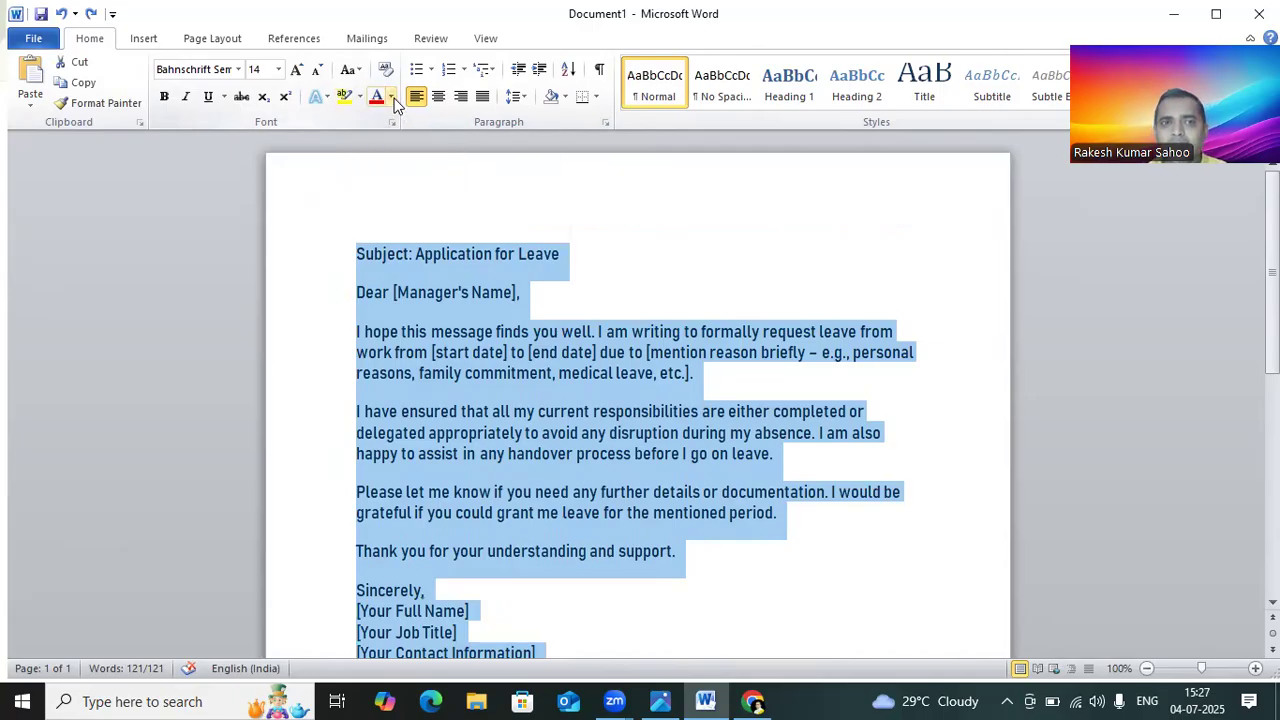
left_click(391, 96)
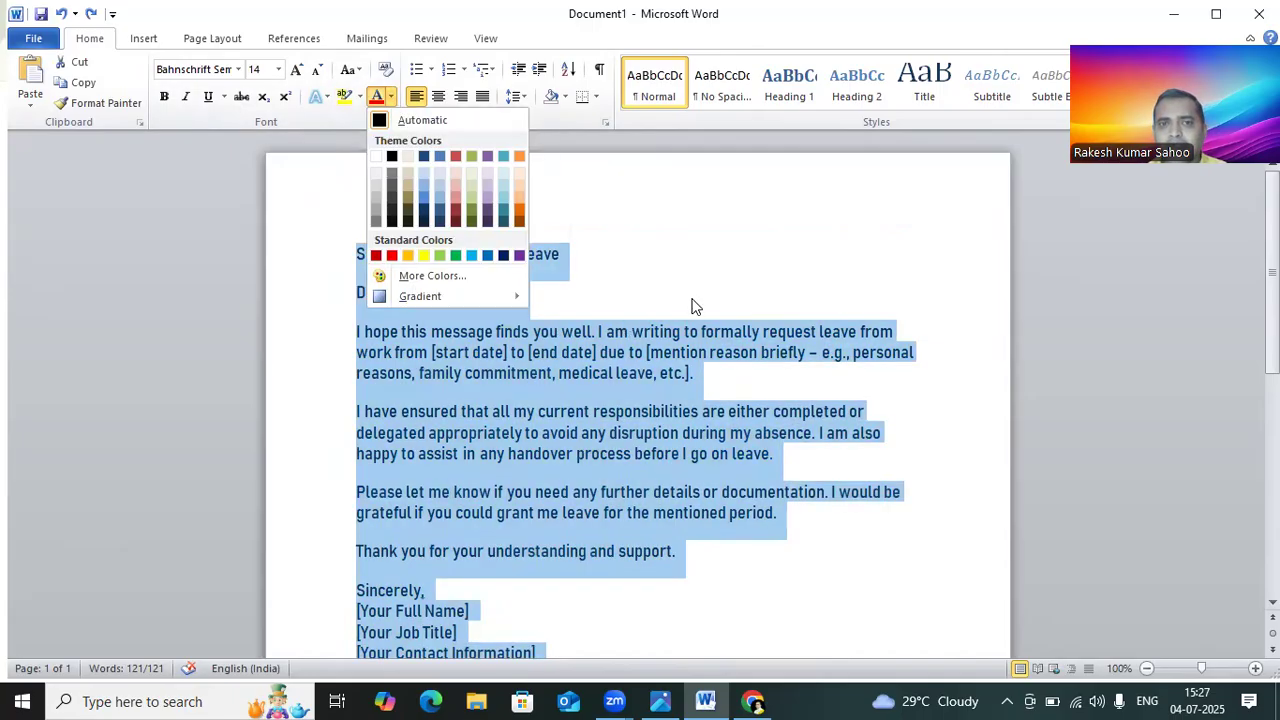
left_click(692, 301)
Step: Select the whole letter and change its font color to red
left_click_drag(357, 254, 545, 580)
left_click(390, 96)
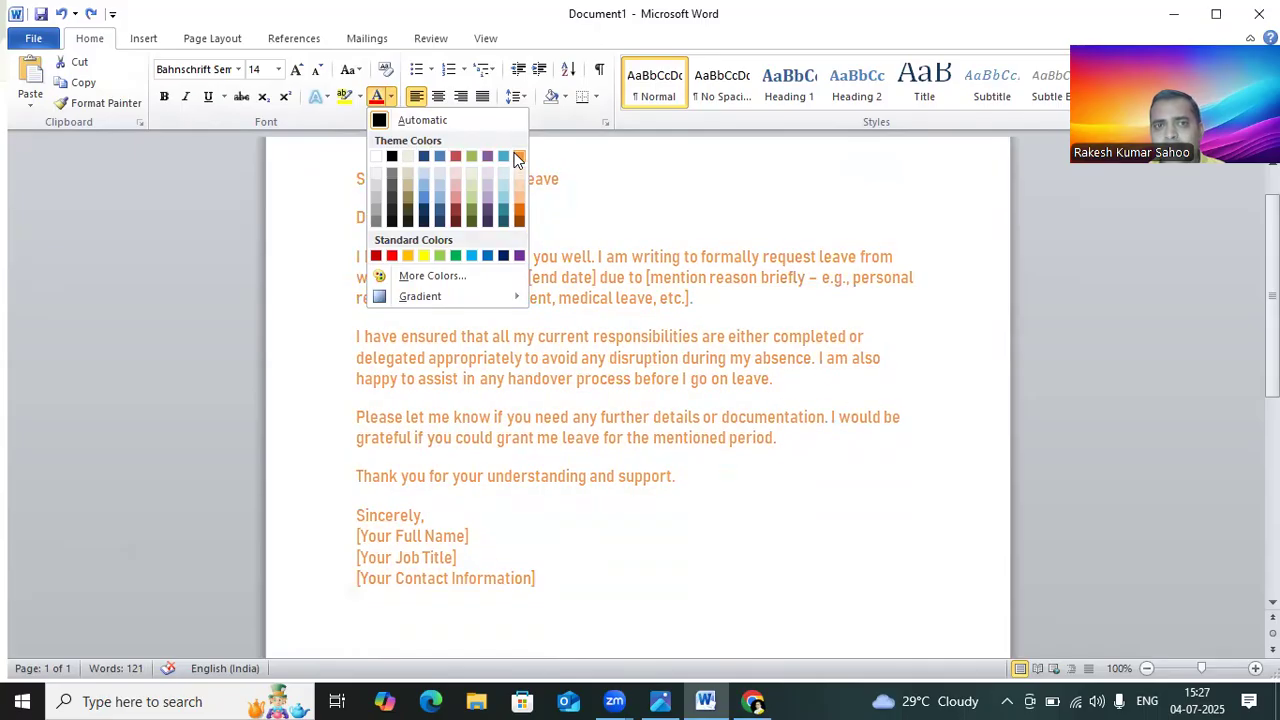
left_click(645, 165)
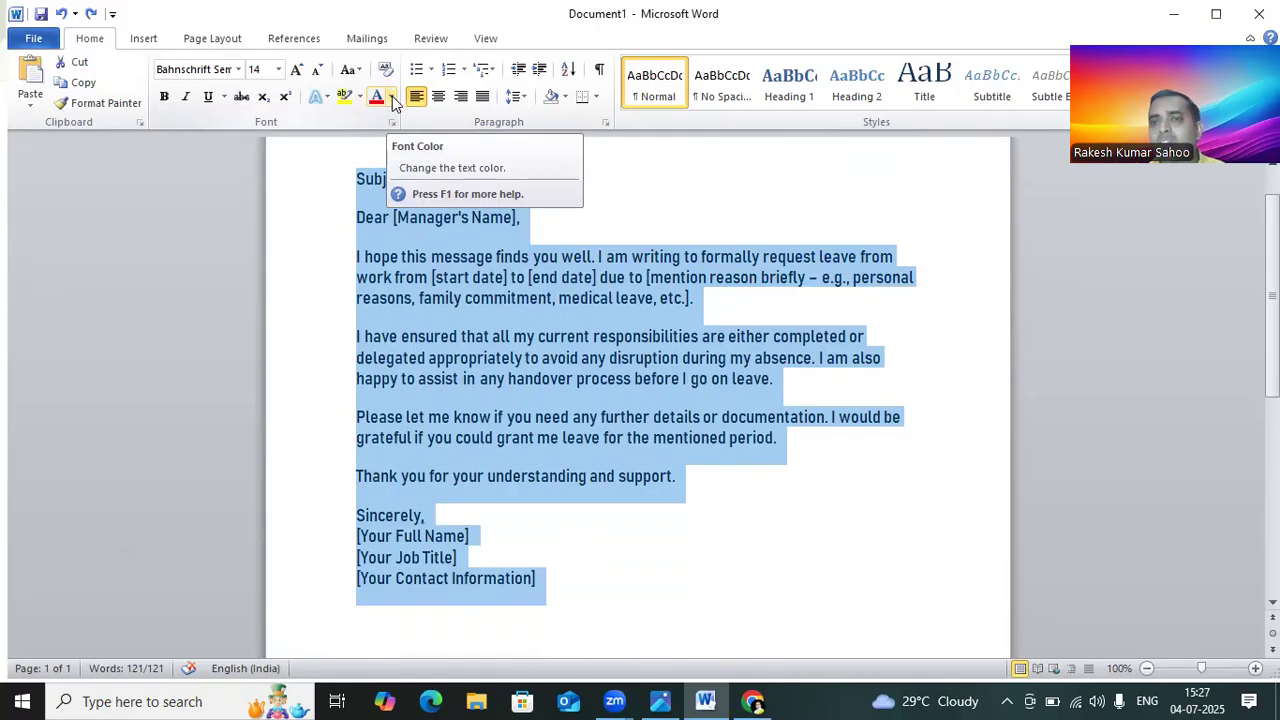
left_click(390, 97)
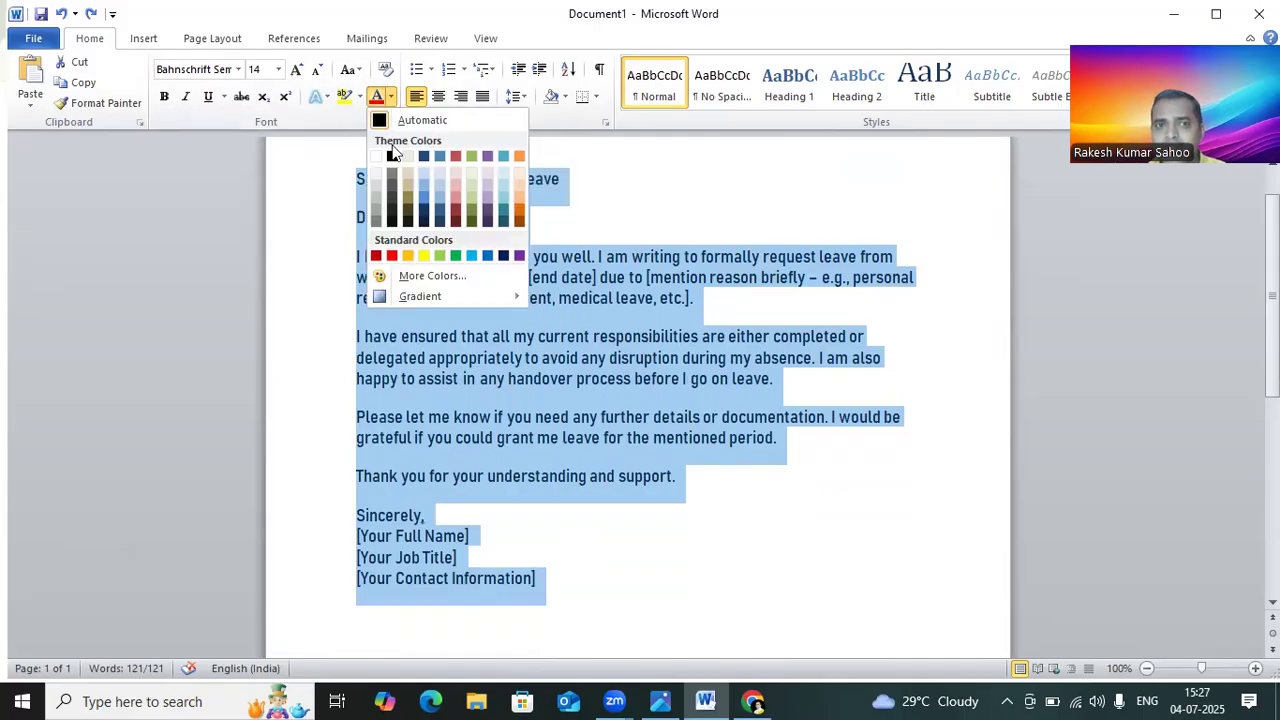
left_click(391, 258)
left_click(654, 236)
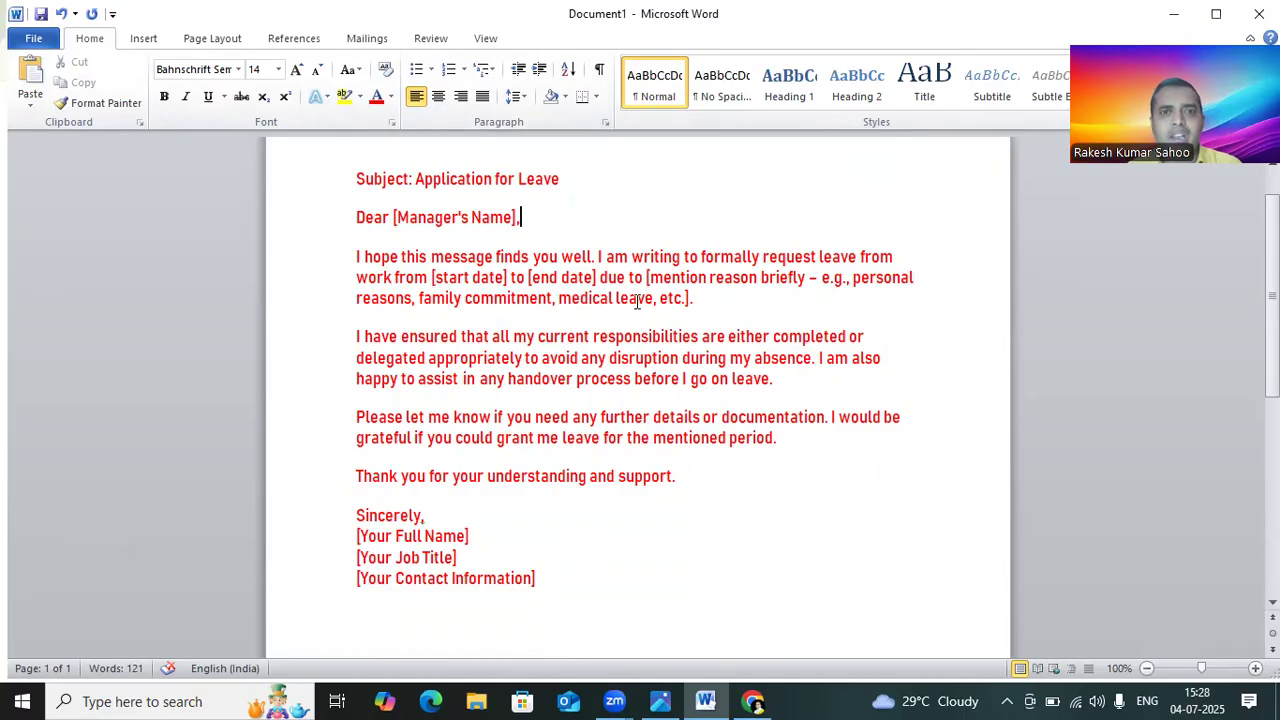
Step: Try centered and right alignment on the whole letter and finally justify its text
key("ctrl+a")
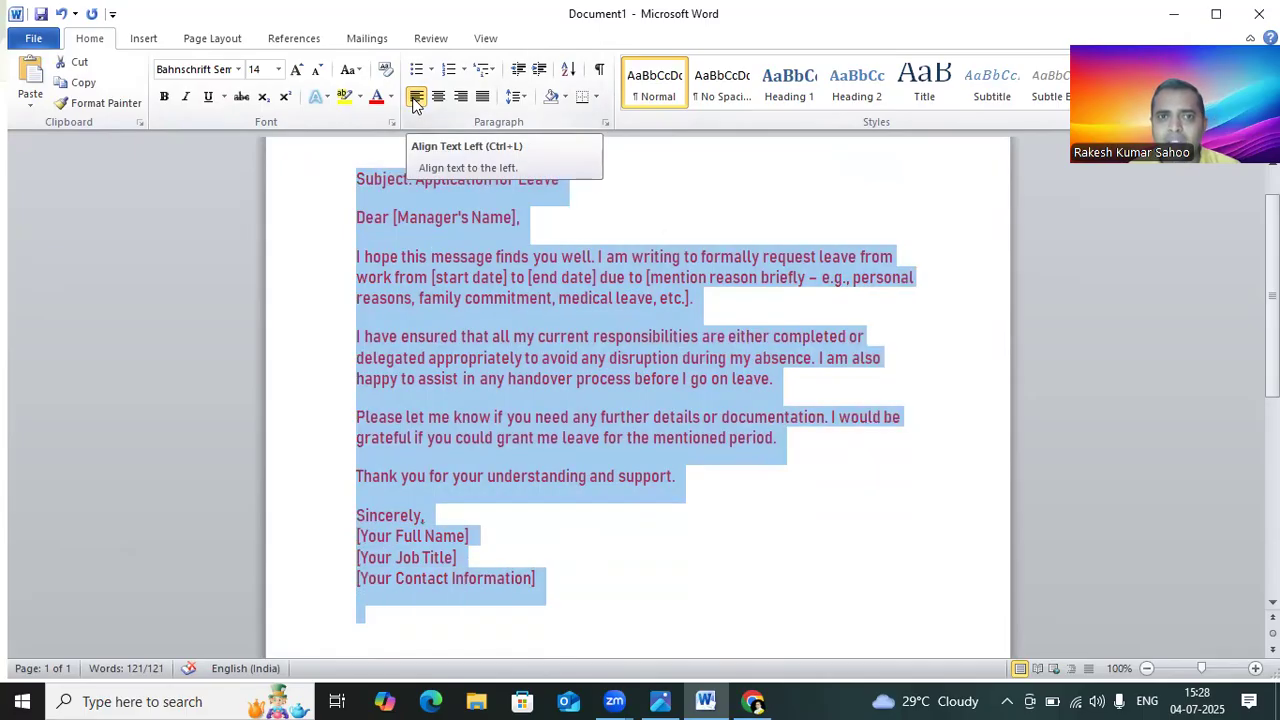
key("ctrl+j")
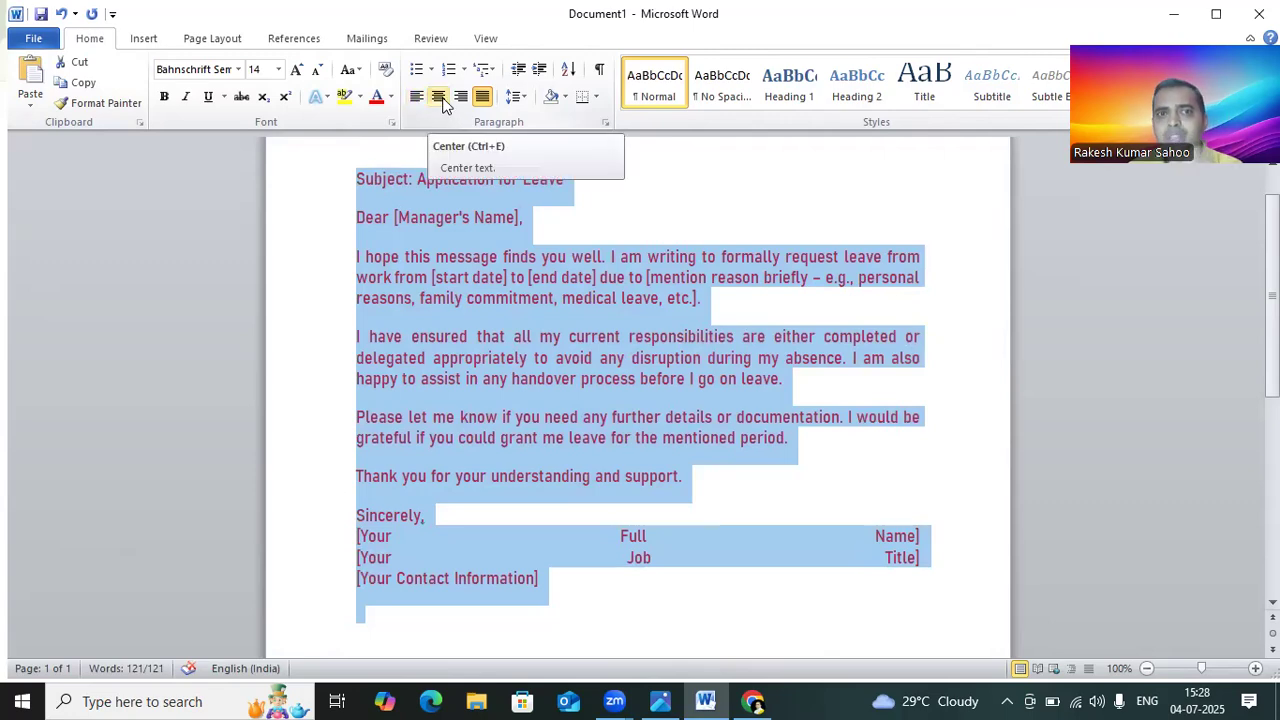
left_click(443, 104)
scroll(808, 433, "up", 2)
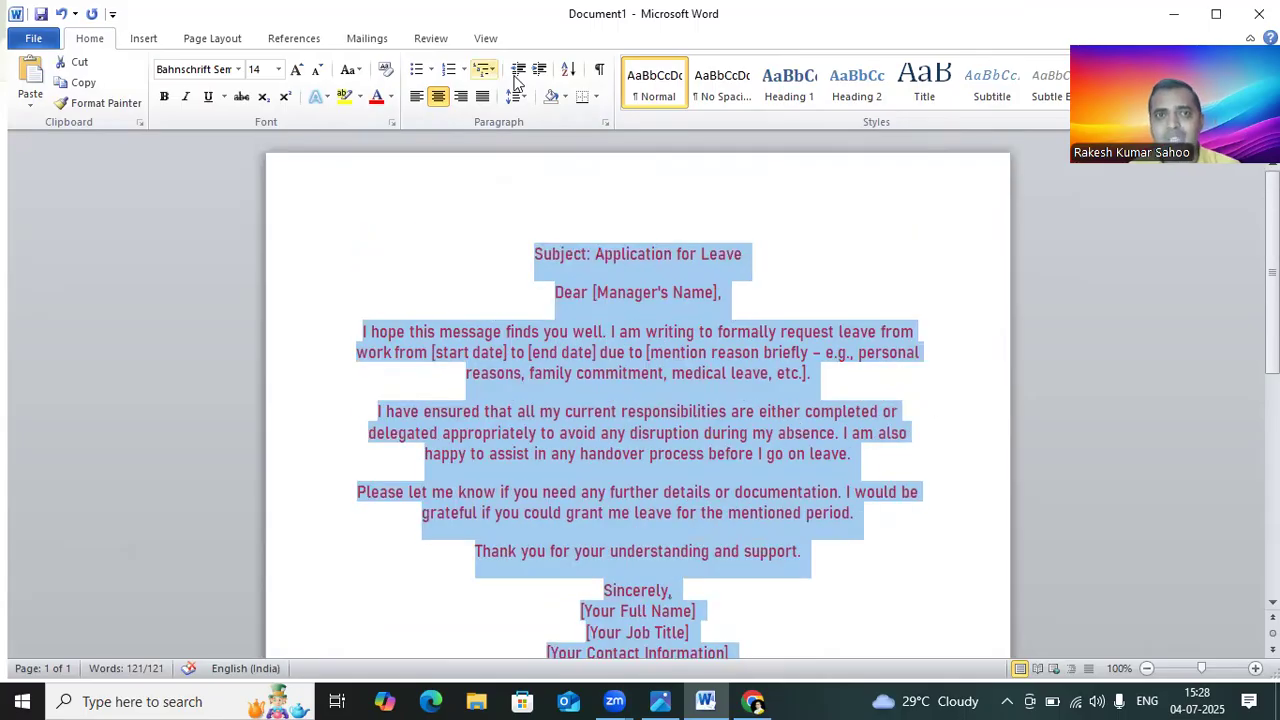
left_click(463, 104)
left_click(481, 96)
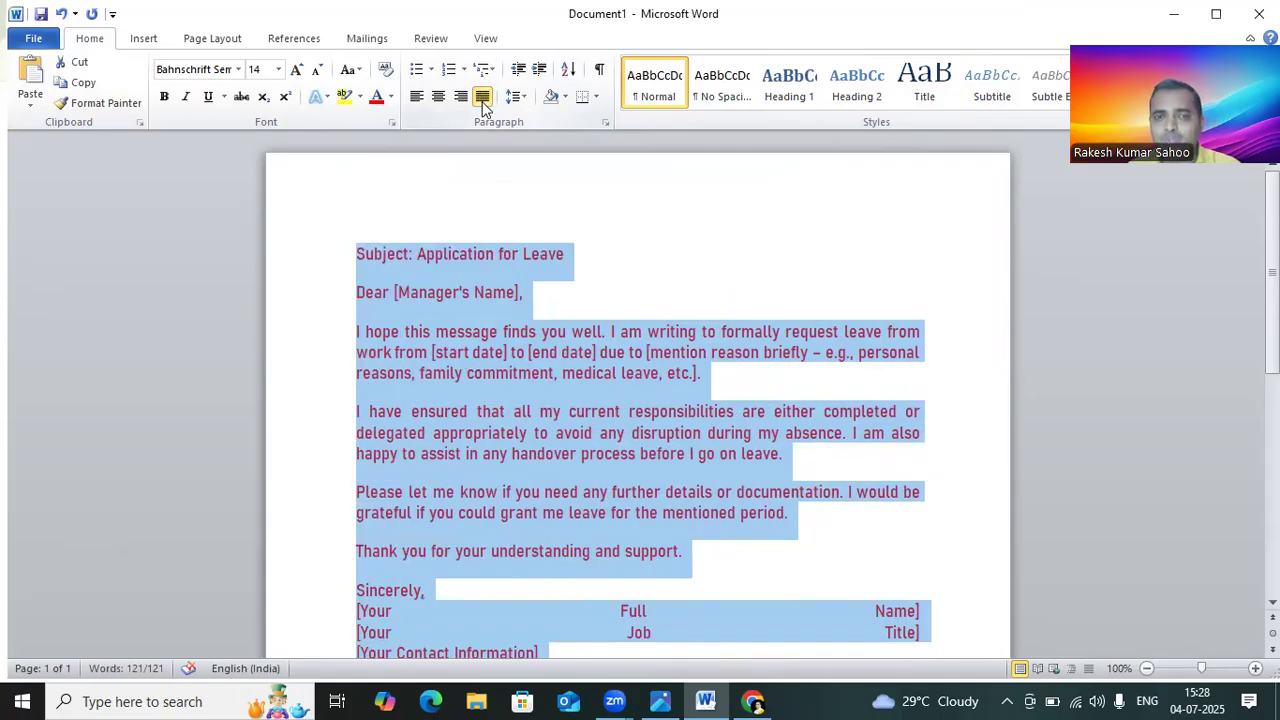
left_click(482, 100)
left_click(482, 100)
left_click(616, 187)
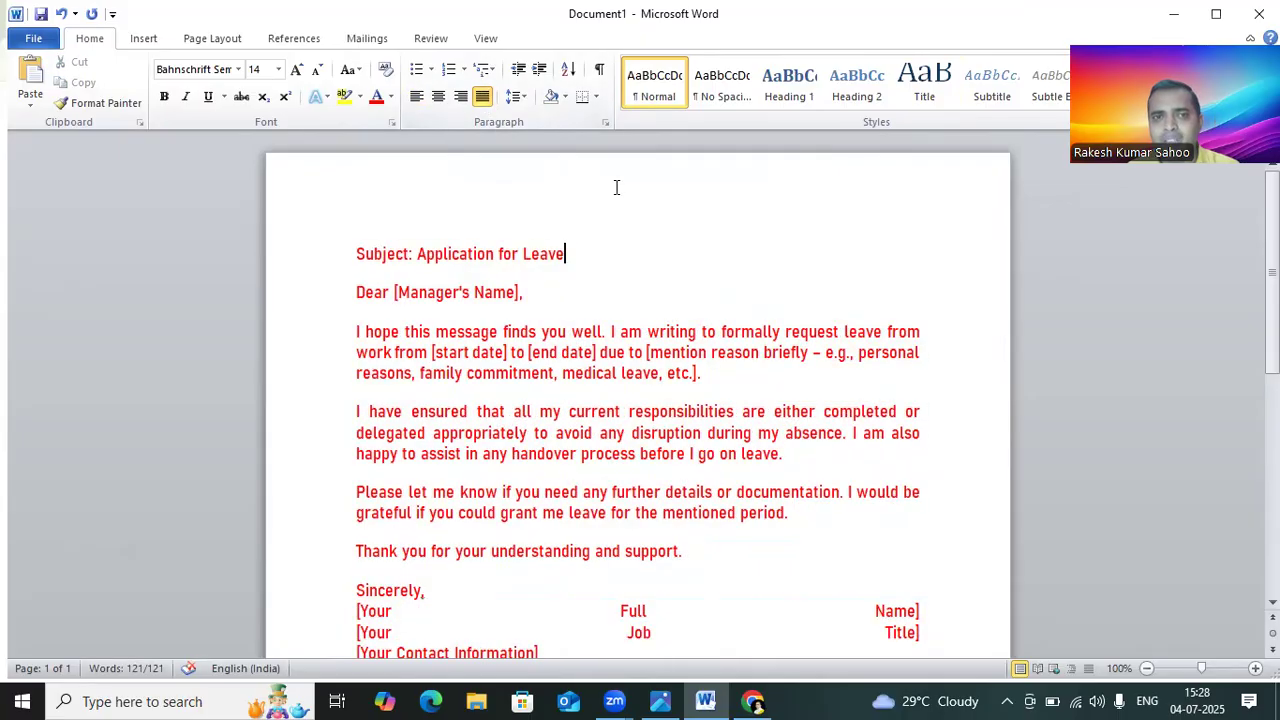
left_click(461, 97)
left_click(483, 97)
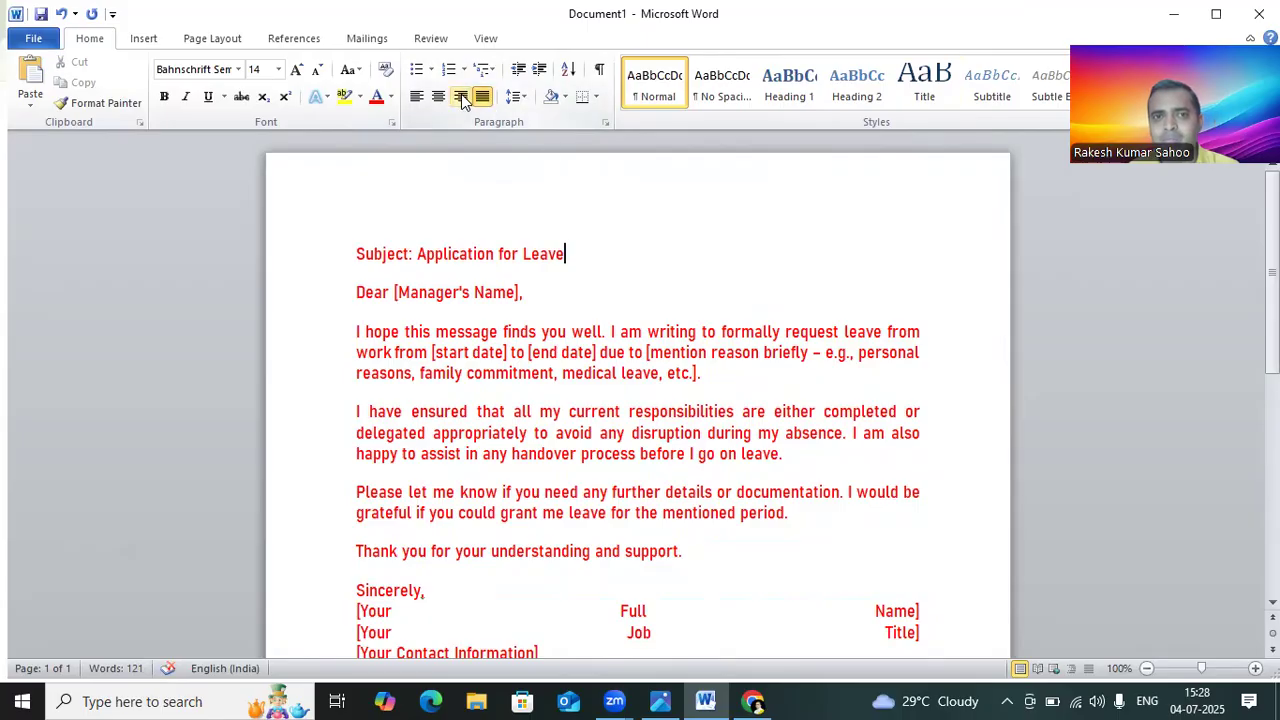
Step: Add a bullet to the subject line, then apply arrow bullets to the rest of the selected letter
left_click(417, 72)
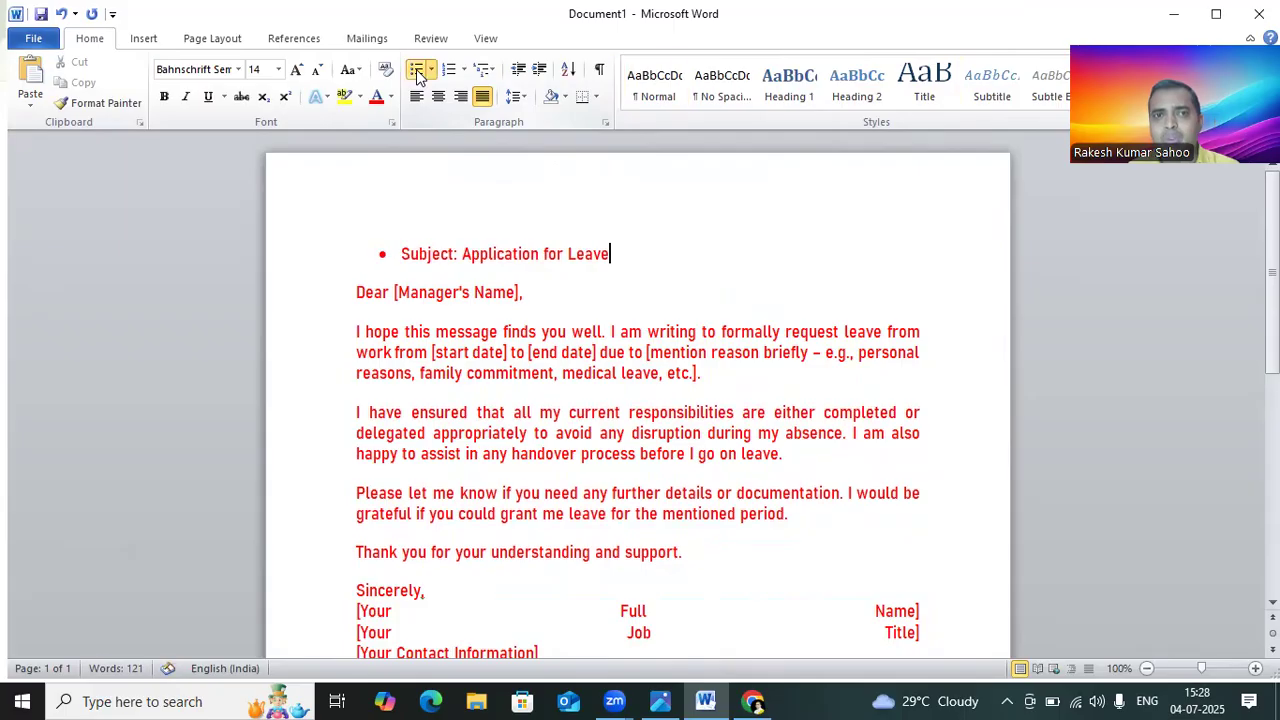
left_click(431, 70)
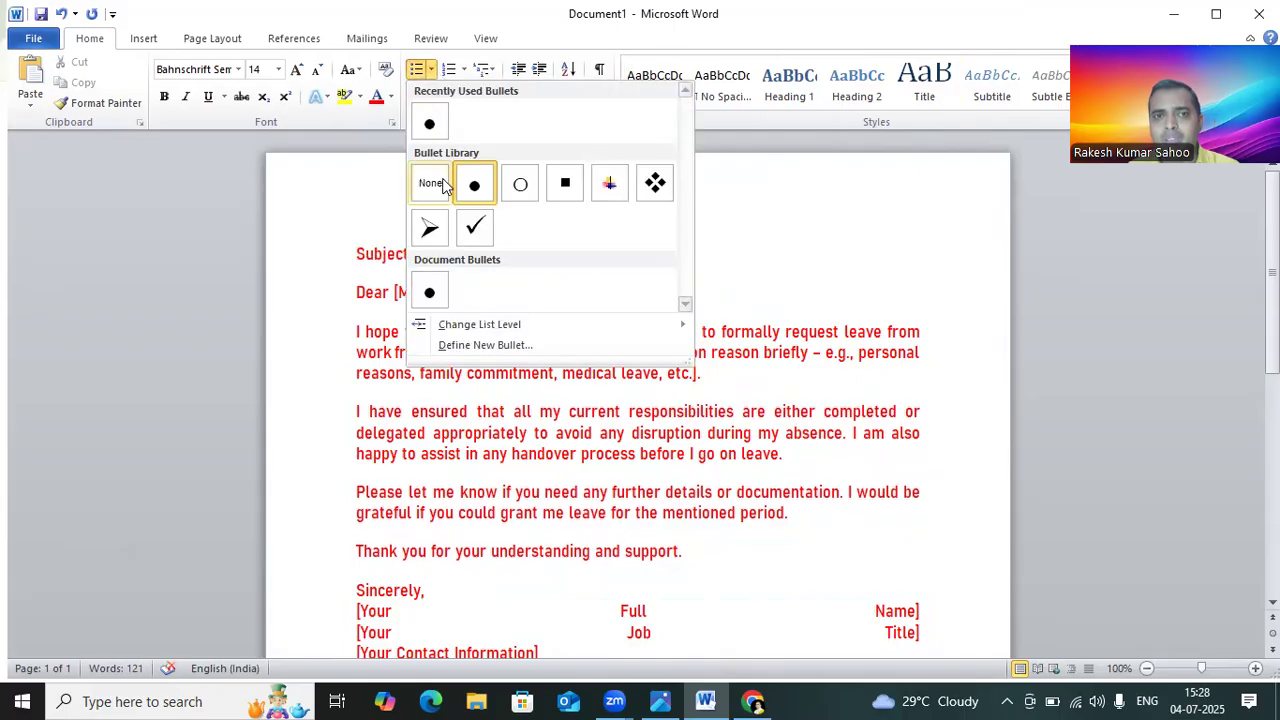
left_click(907, 272)
left_click_drag(359, 293, 504, 676)
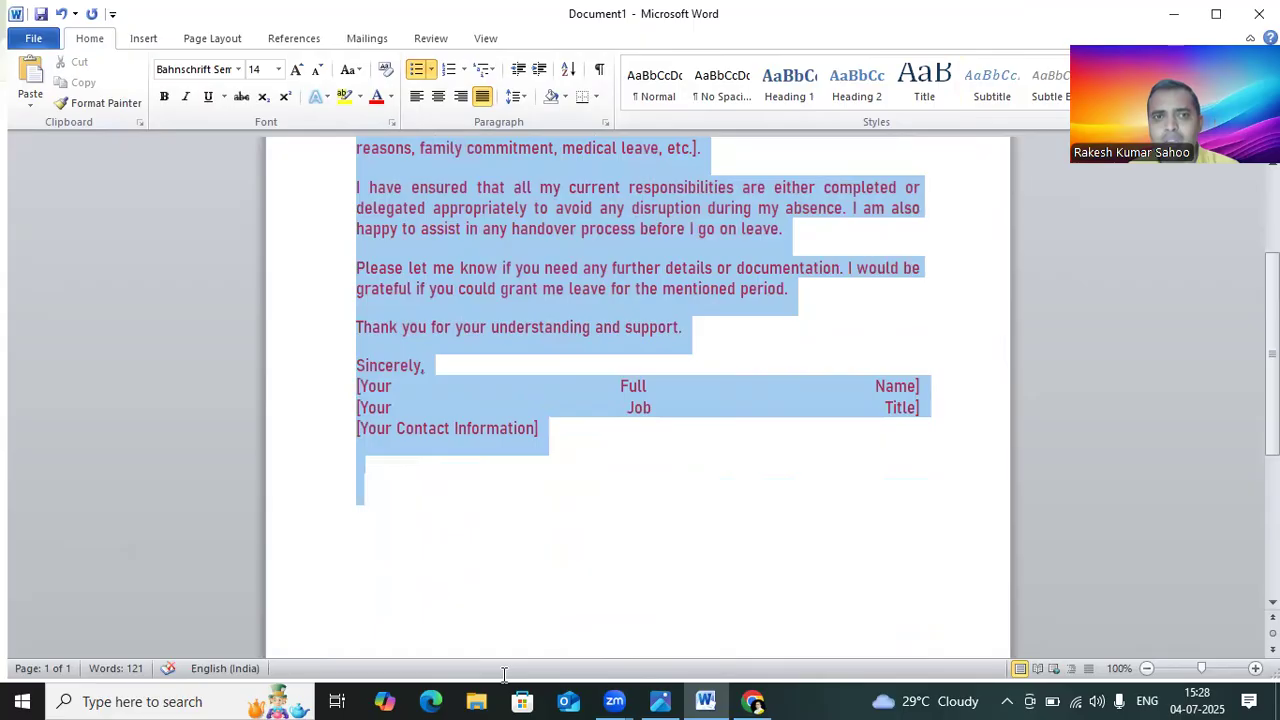
left_click(431, 70)
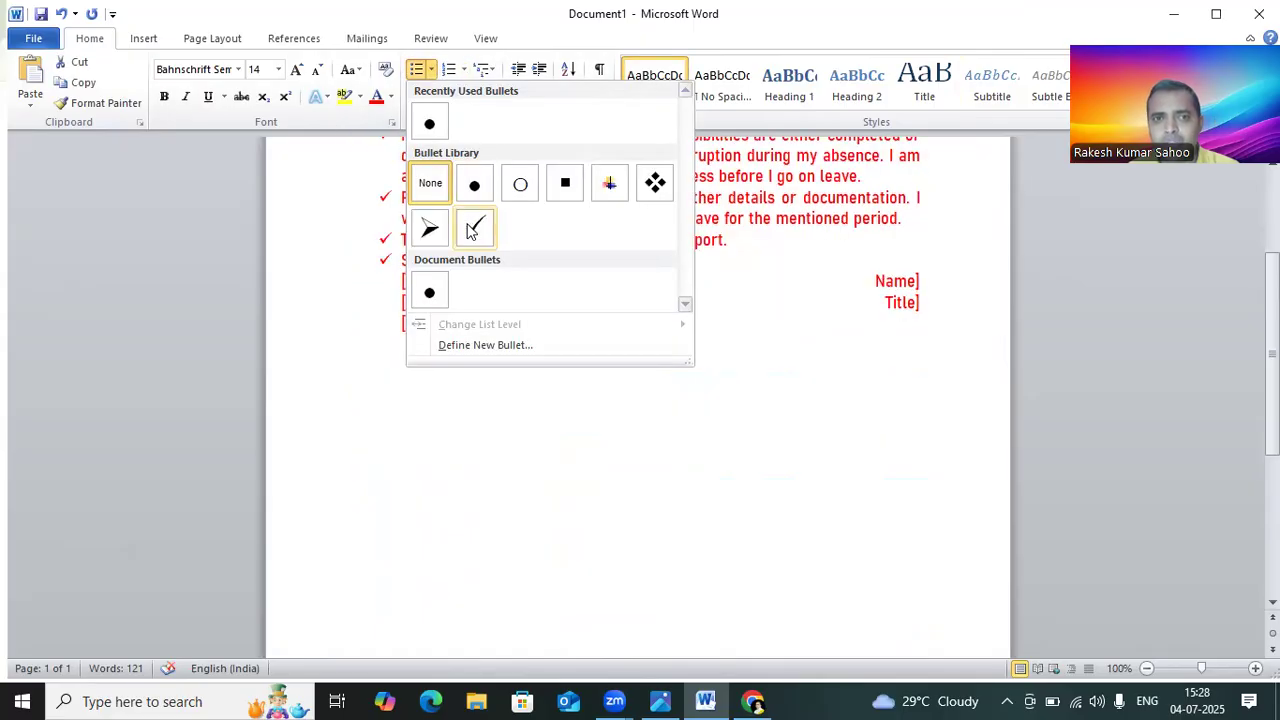
left_click(429, 229)
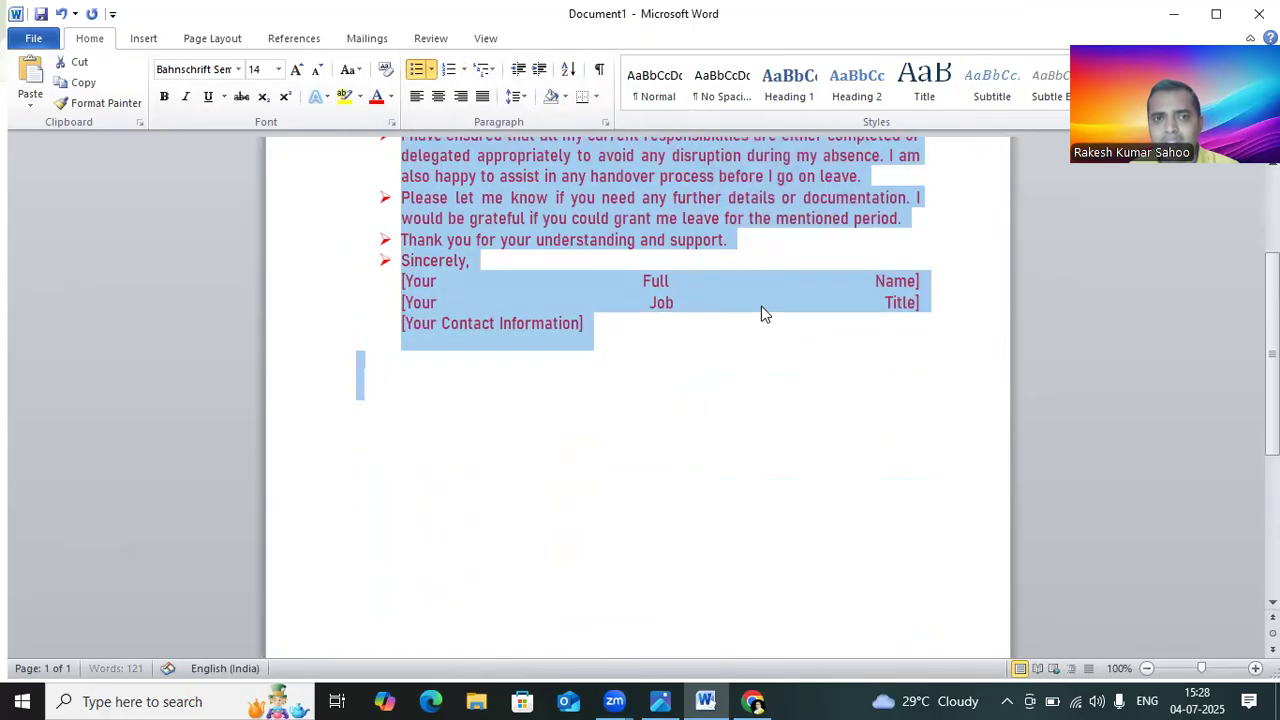
Step: Undo the bullet formatting on the letter
scroll(761, 306, "up", 4)
right_click(499, 362)
left_click(760, 286)
key("ctrl+z")
key("ctrl+z")
key("ctrl+z")
key("ctrl+y")
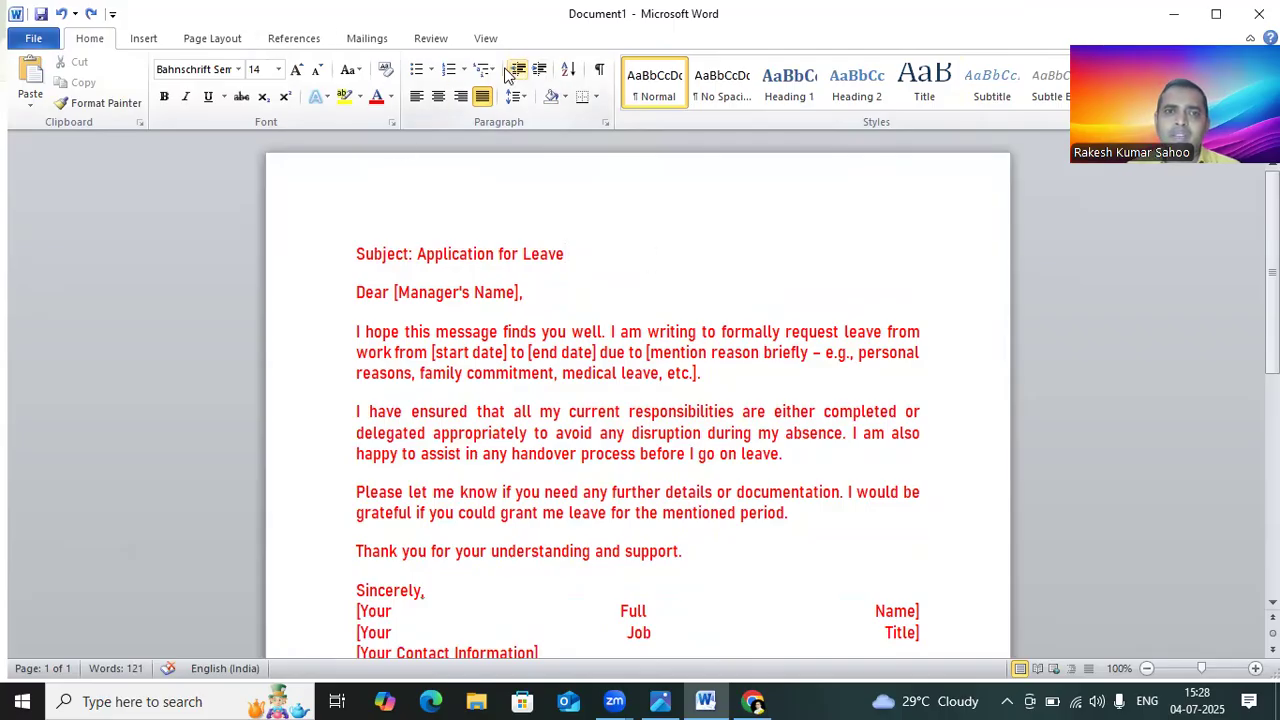
Step: Select the whole letter and apply 1. 2. 3. numbering to it
left_click(462, 69)
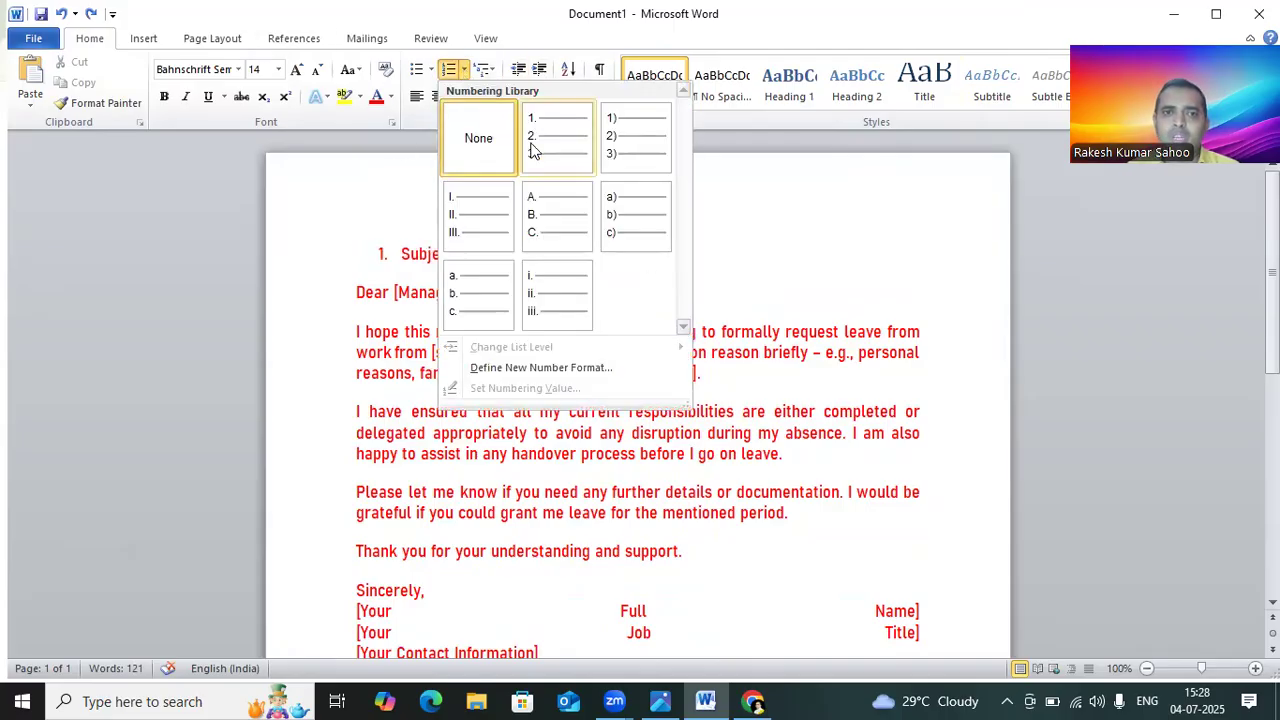
left_click(352, 253)
left_click_drag(352, 253, 502, 650)
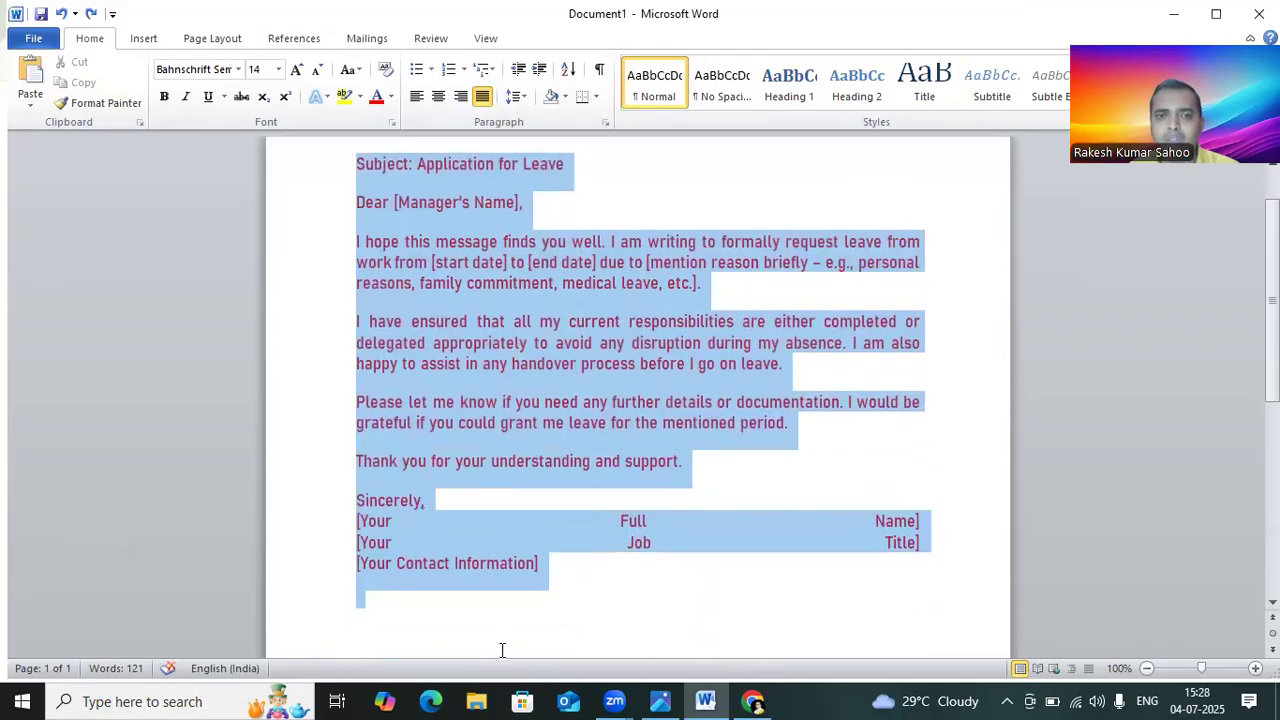
left_click(455, 69)
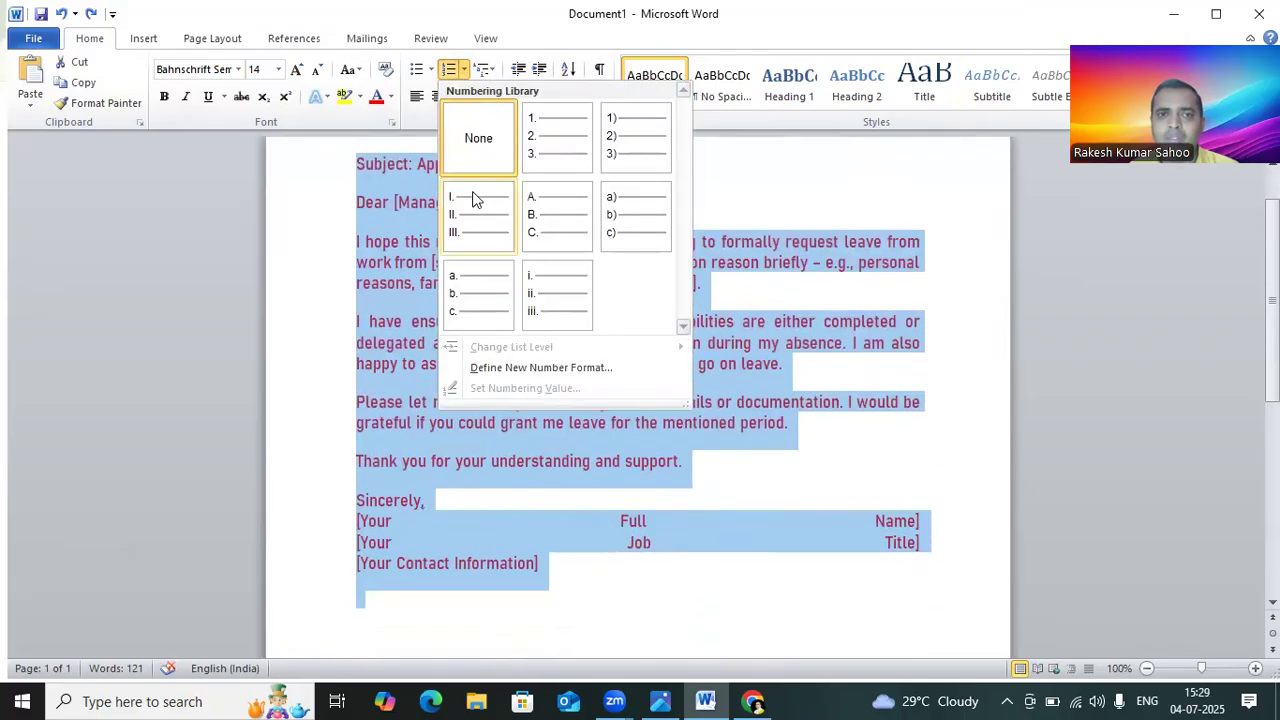
left_click(546, 131)
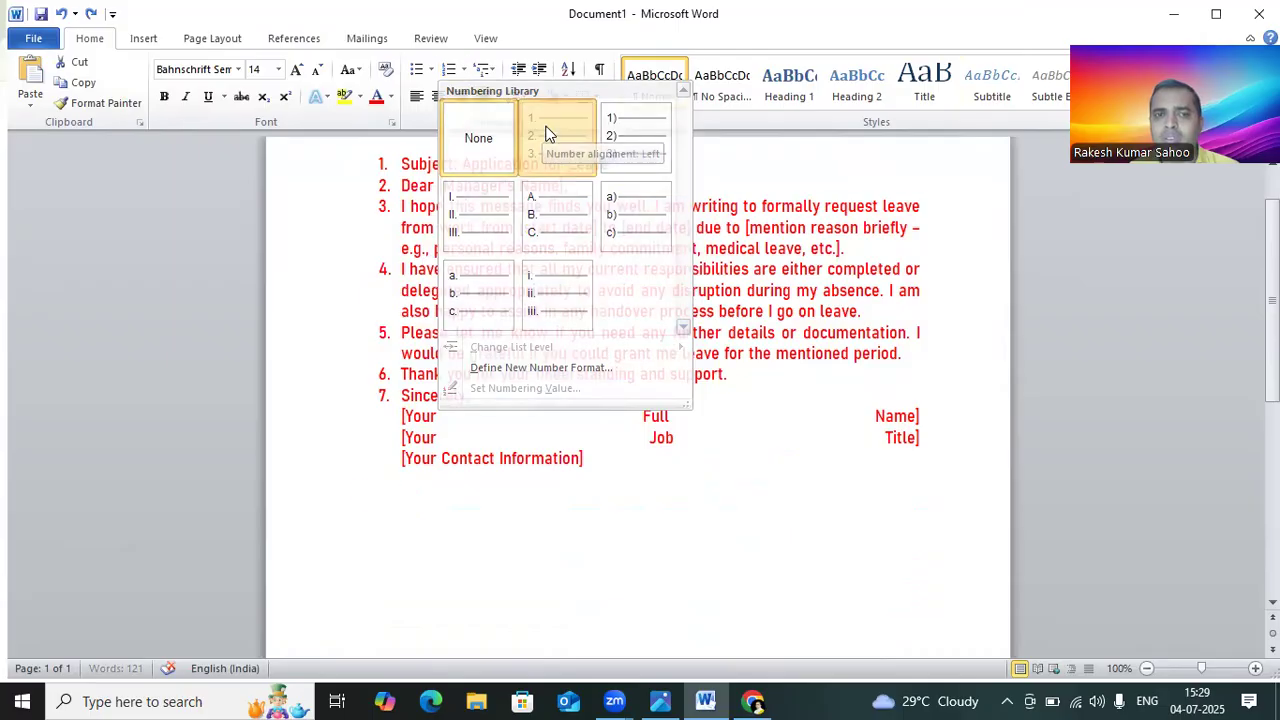
left_click(611, 183)
Step: Select the whole letter and remove its numbering
scroll(575, 265, "up", 2)
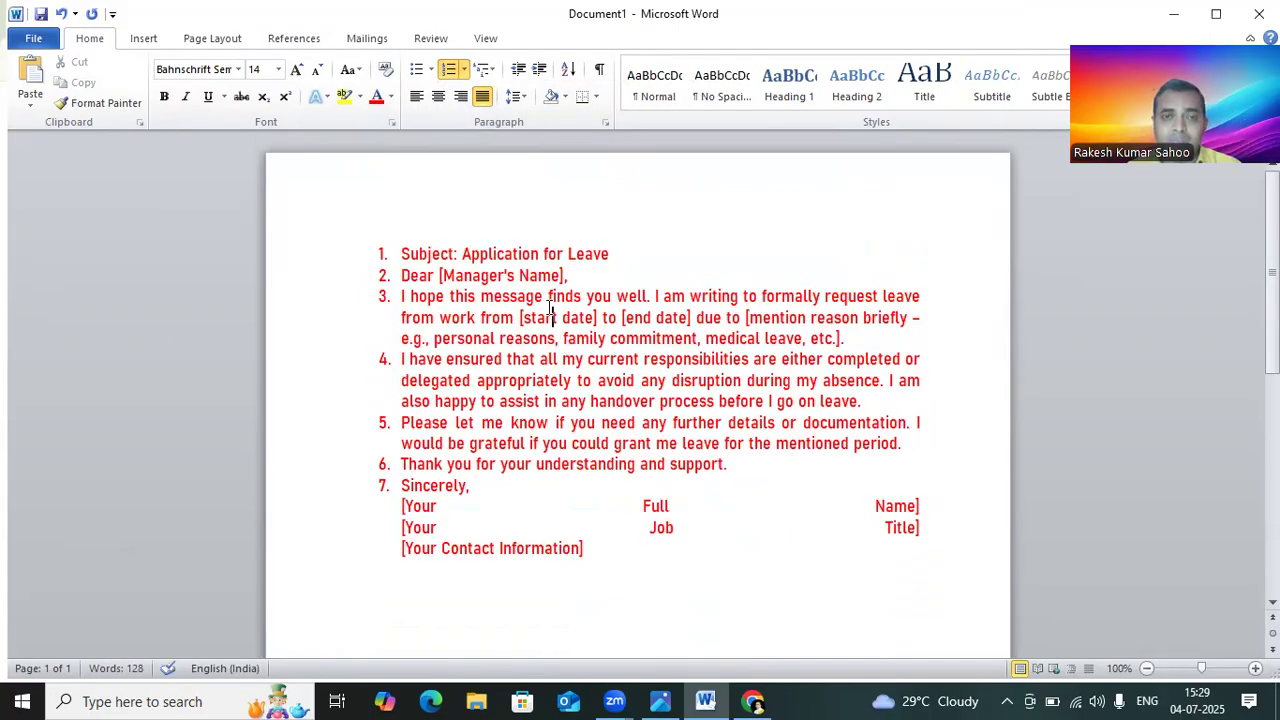
left_click(527, 103)
left_click(606, 253)
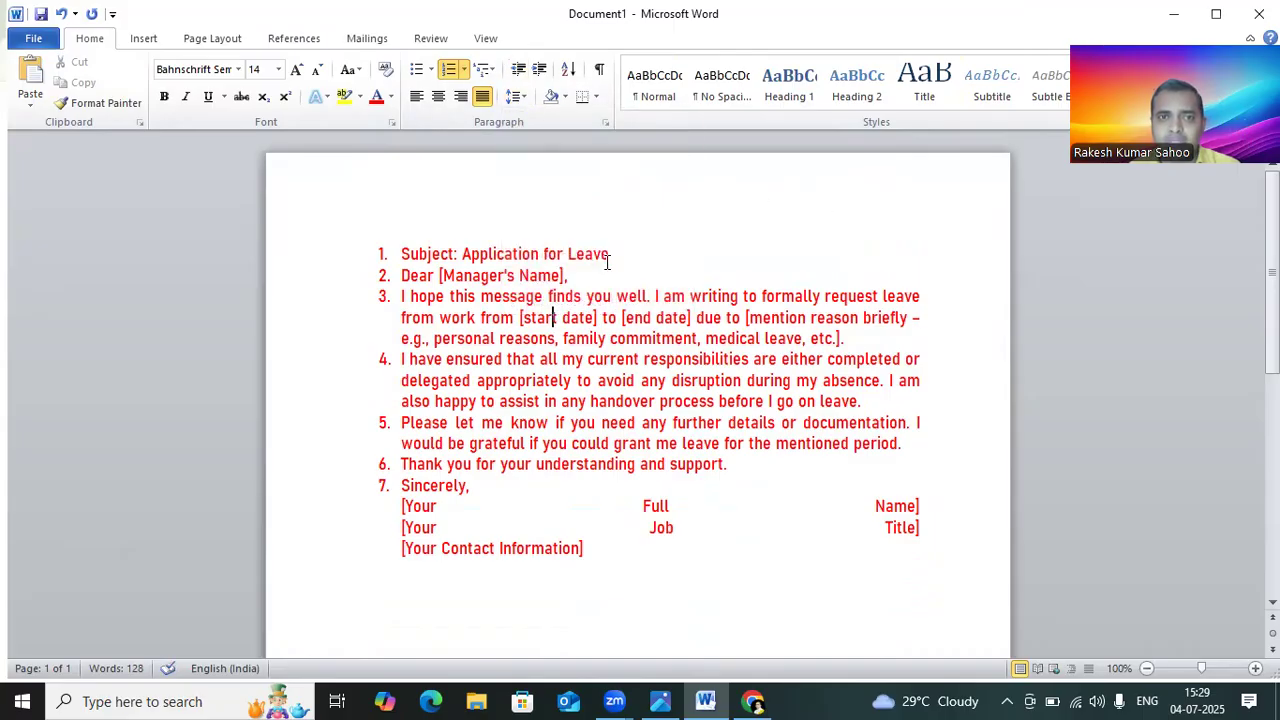
left_click(374, 253)
key("ctrl+a")
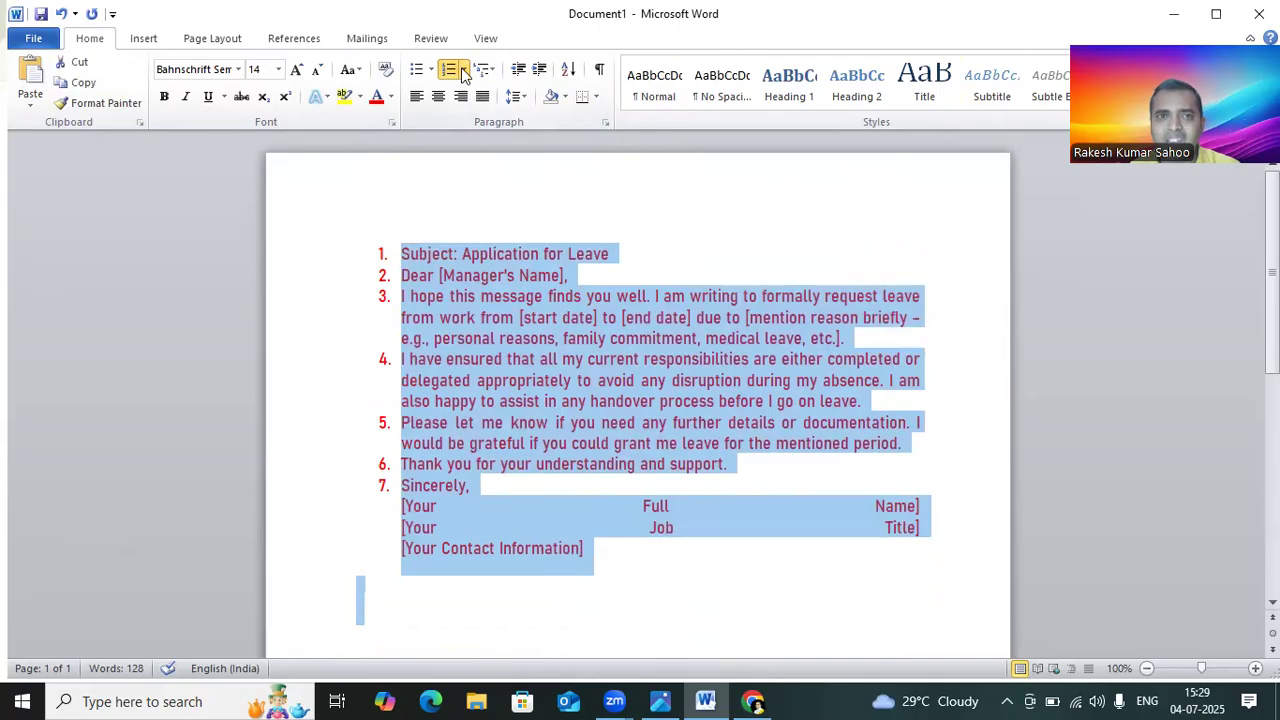
left_click(464, 69)
left_click(472, 245)
left_click(820, 249)
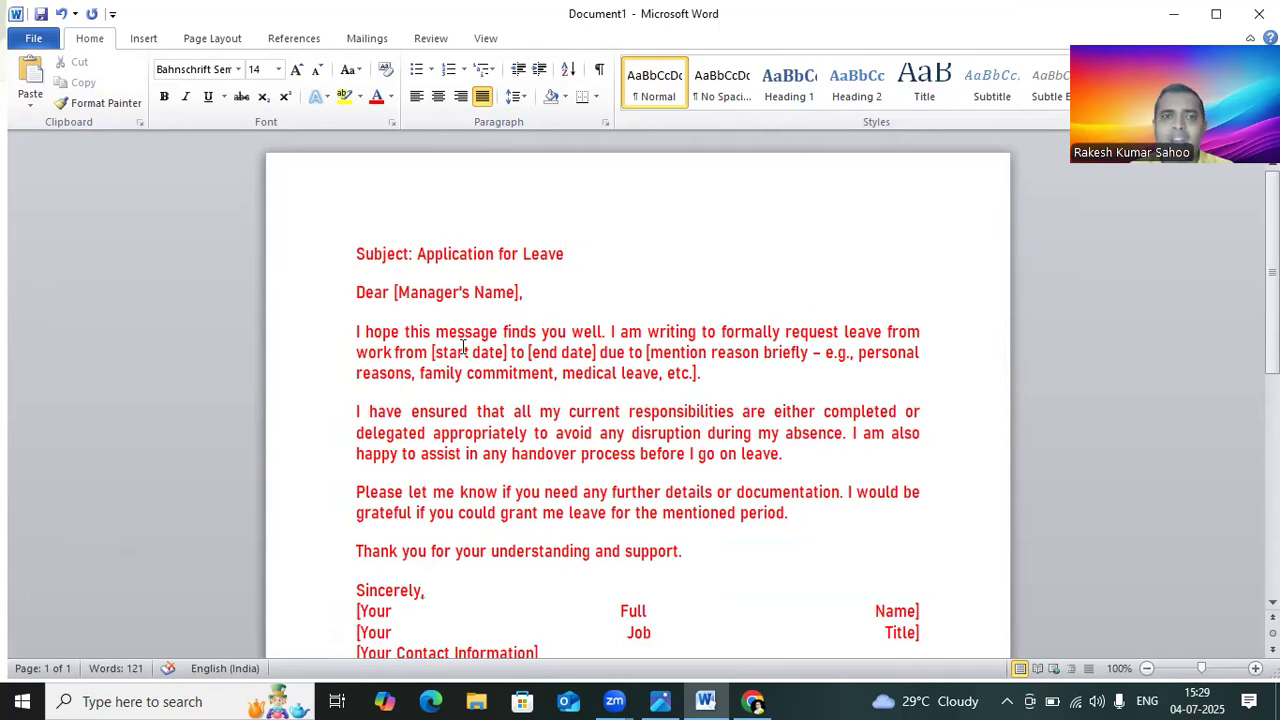
Step: Select all of the letter text and delete it
scroll(510, 301, "down", 6)
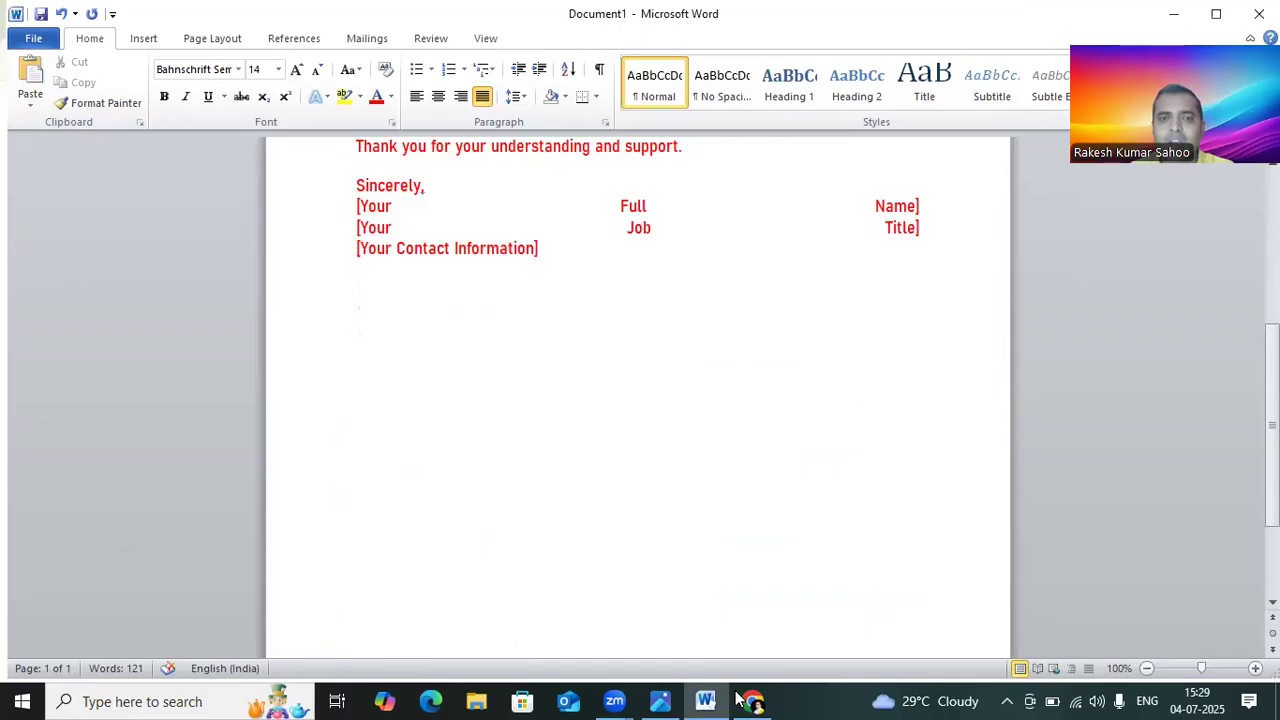
scroll(474, 281, "up", 6)
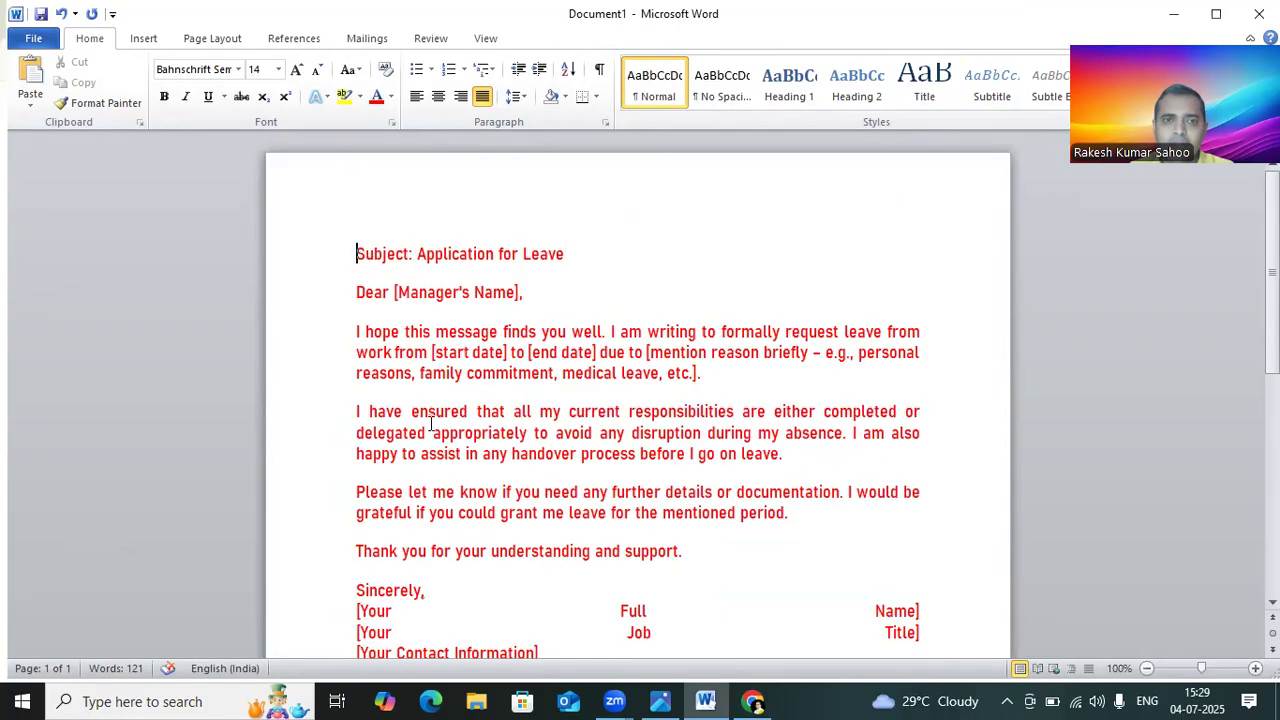
key("ctrl+a")
scroll(747, 640, "down", 3)
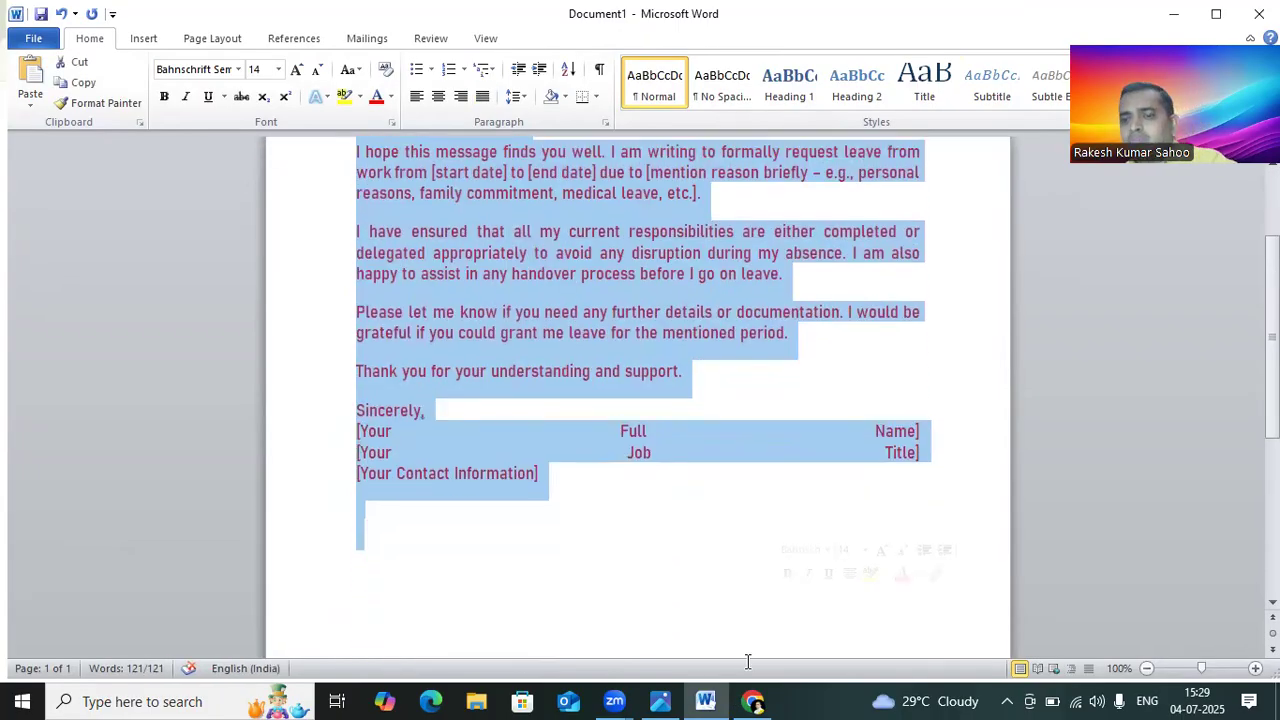
key("Delete")
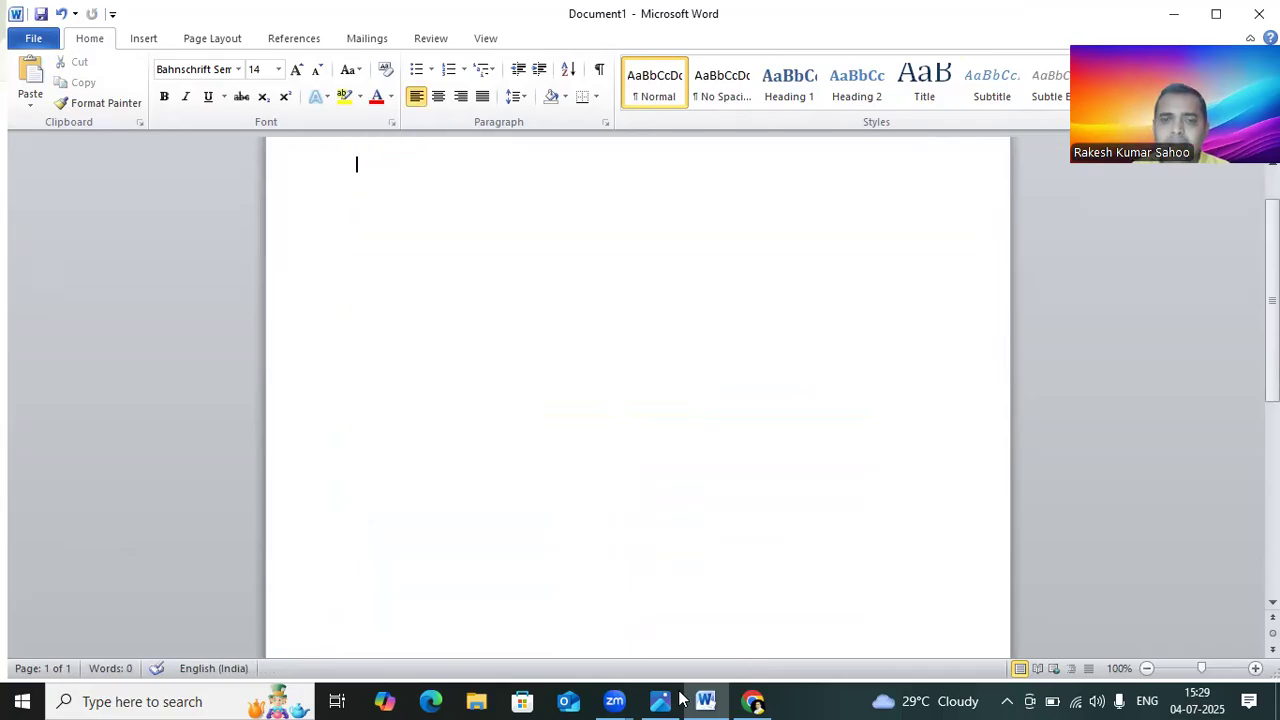
Step: Switch to ChatGPT in the browser and ask it to write a story about a man and a cow
left_click(753, 700)
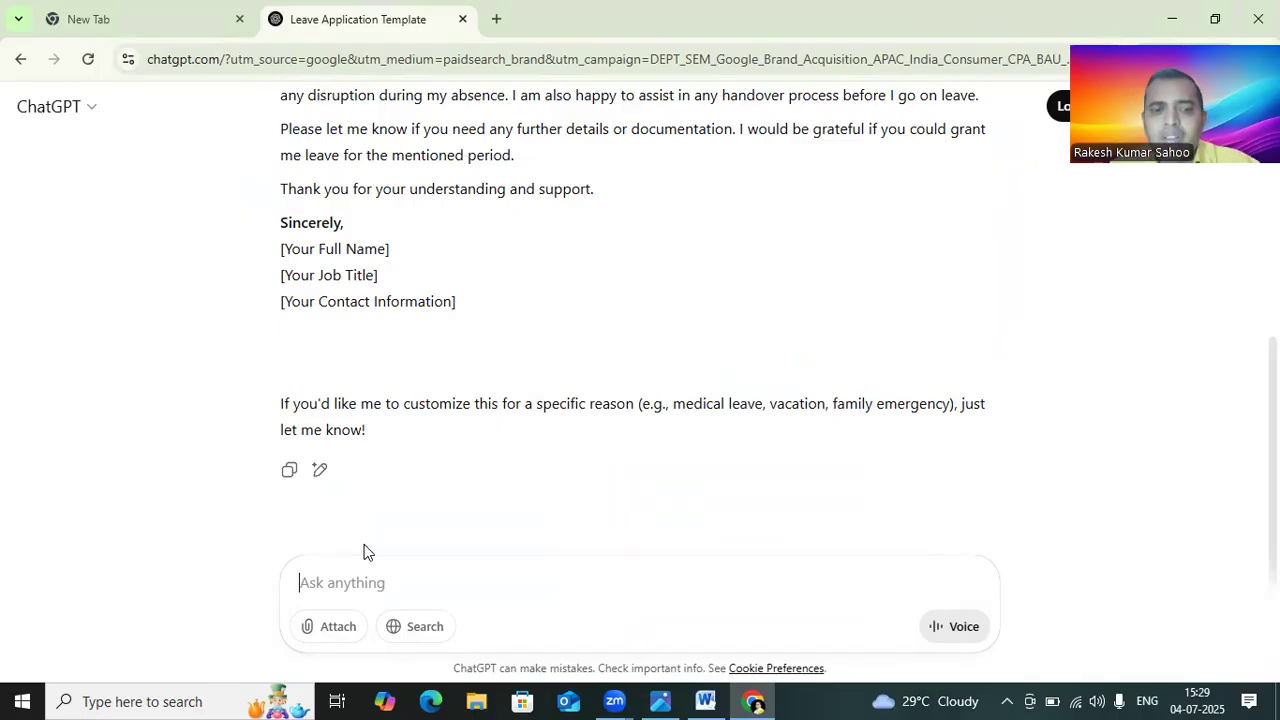
type("write a story")
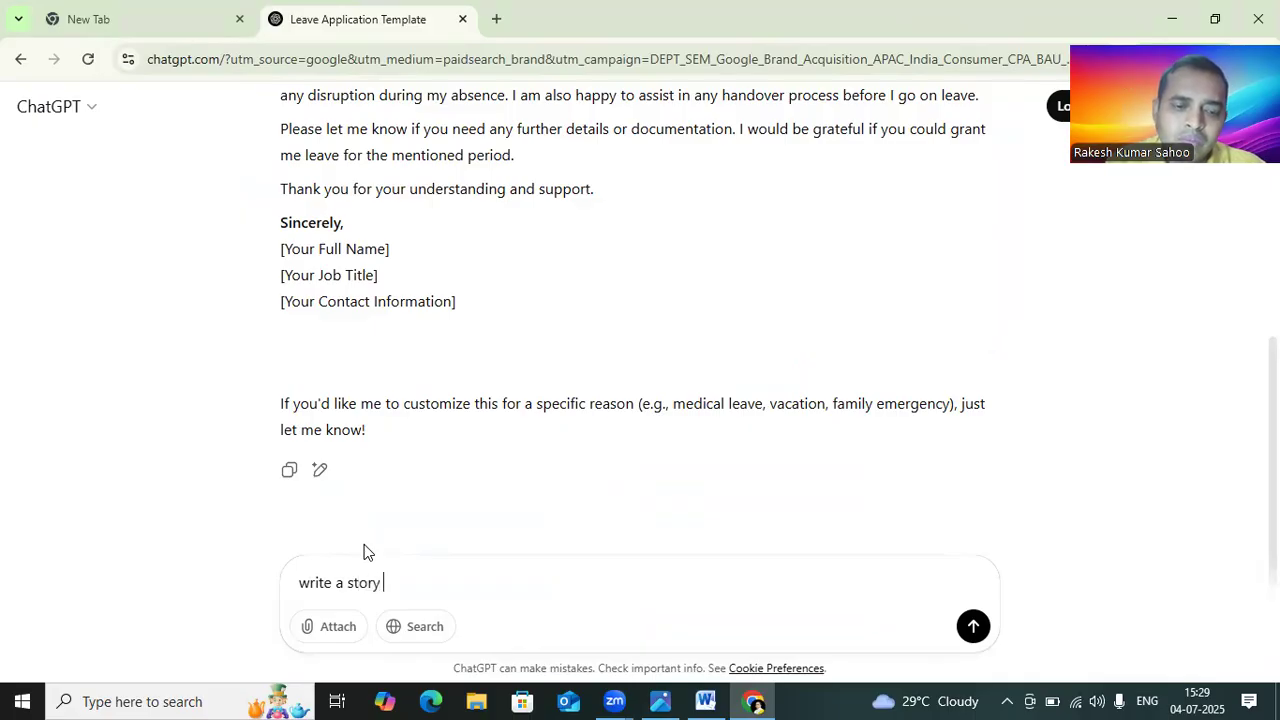
type("man nad")
key("BackSpace")
key("BackSpace")
key("BackSpace")
key("BackSpace")
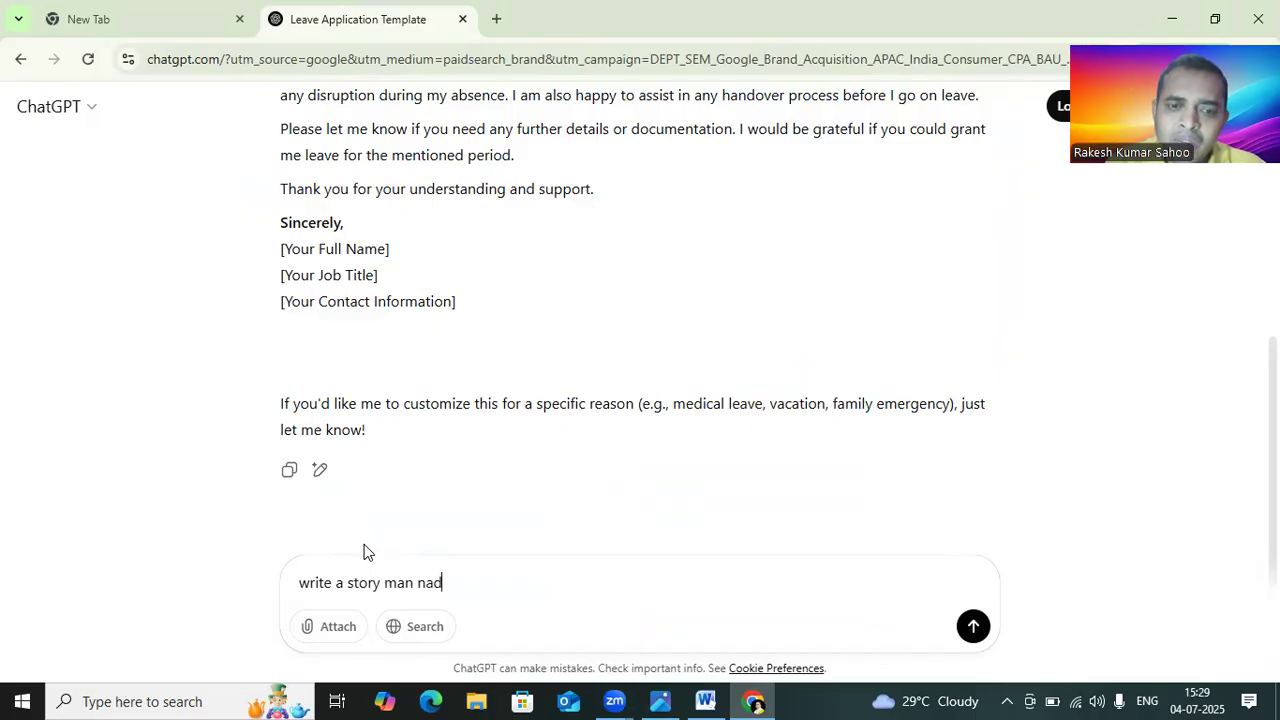
type("and")
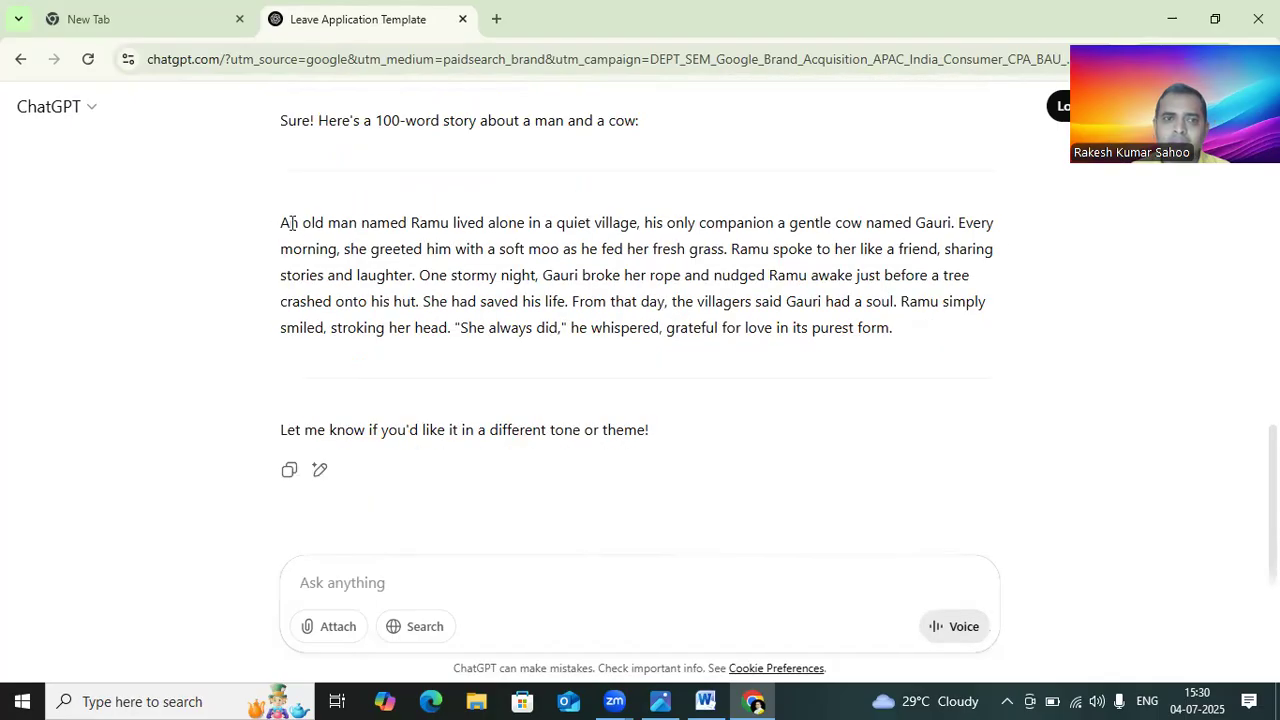
Step: Copy ChatGPT's story response and paste it into the Word document
left_click_drag(282, 224, 1051, 389)
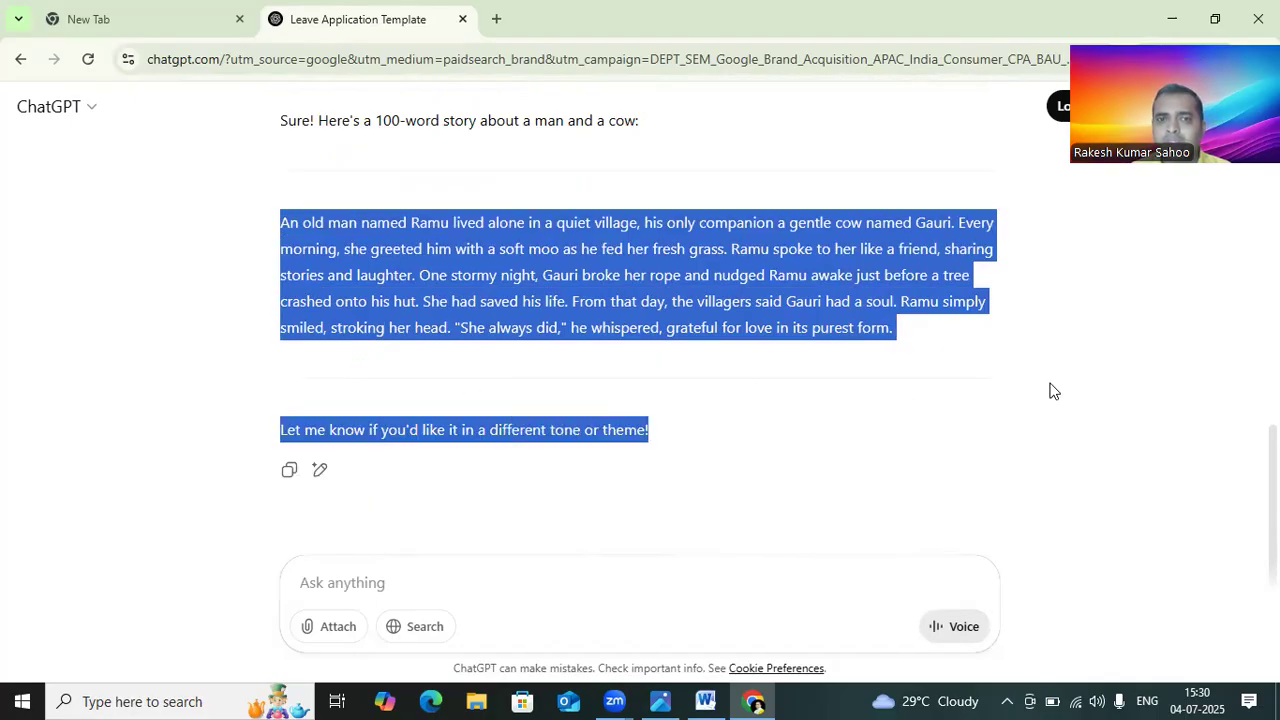
left_click(288, 470)
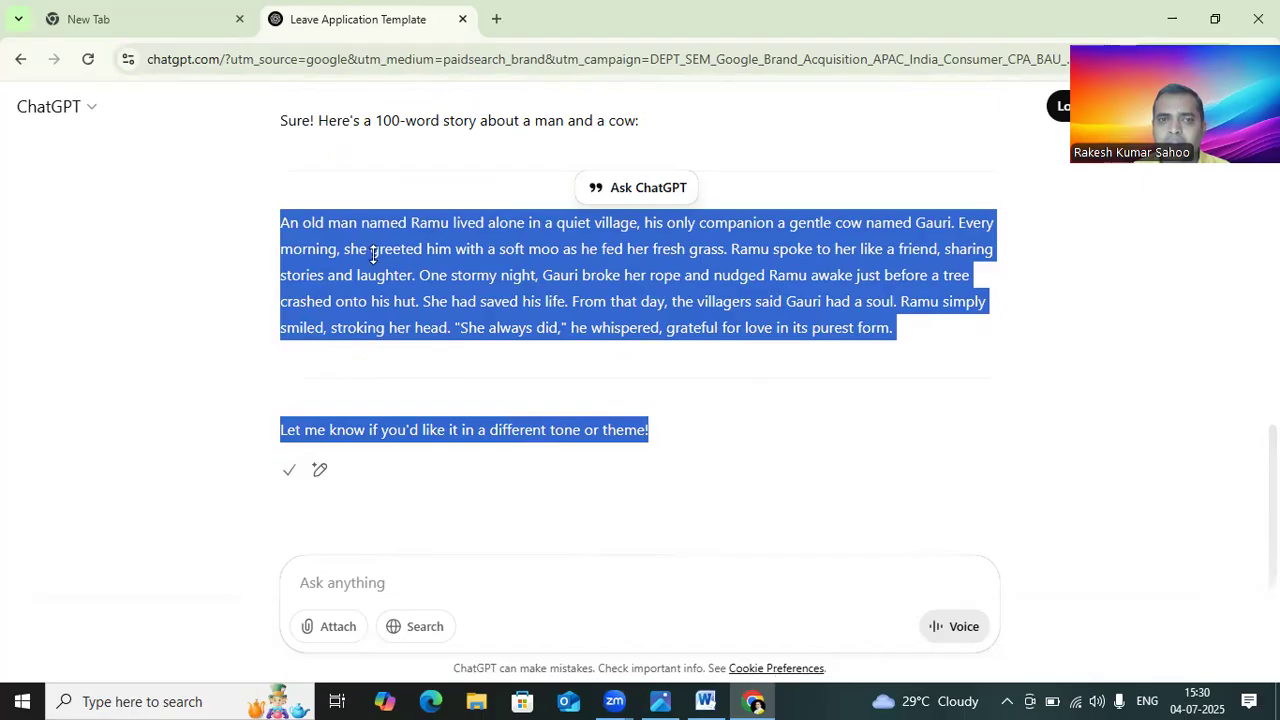
key("alt+Tab")
right_click(416, 328)
left_click(416, 328)
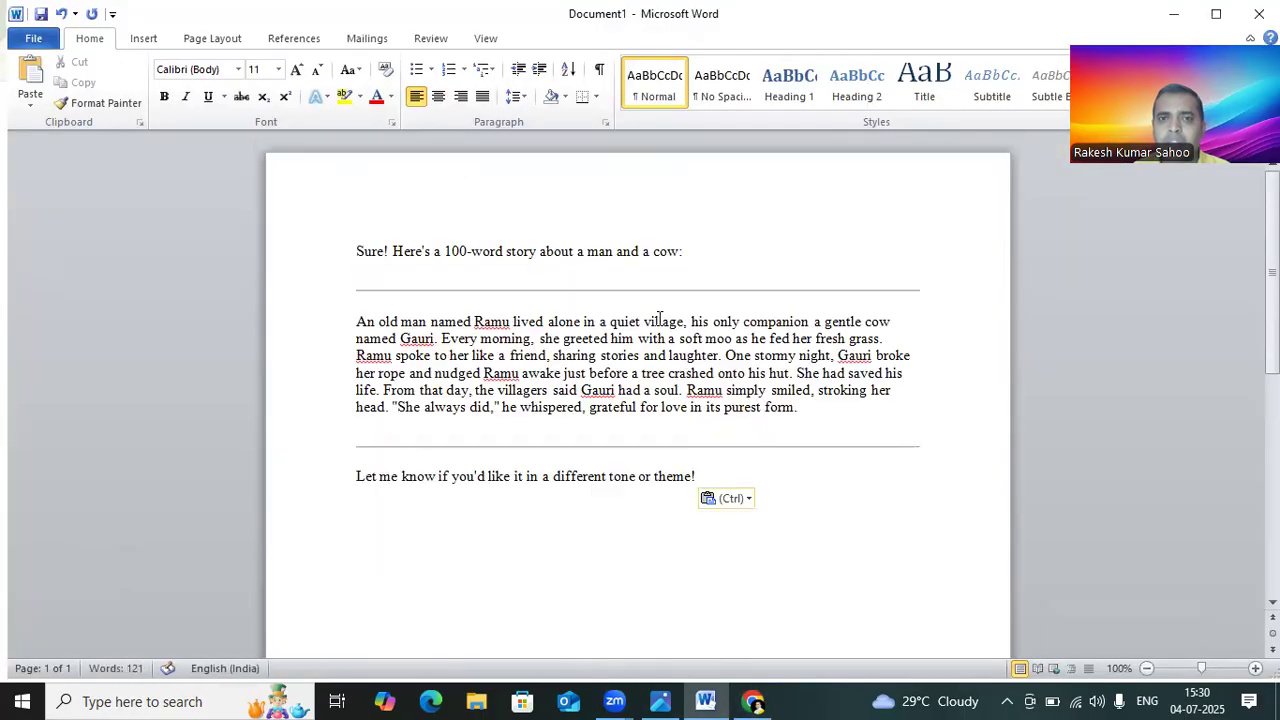
Step: Delete the horizontal line above the story and the introductory line before it
left_click_drag(474, 251, 686, 292)
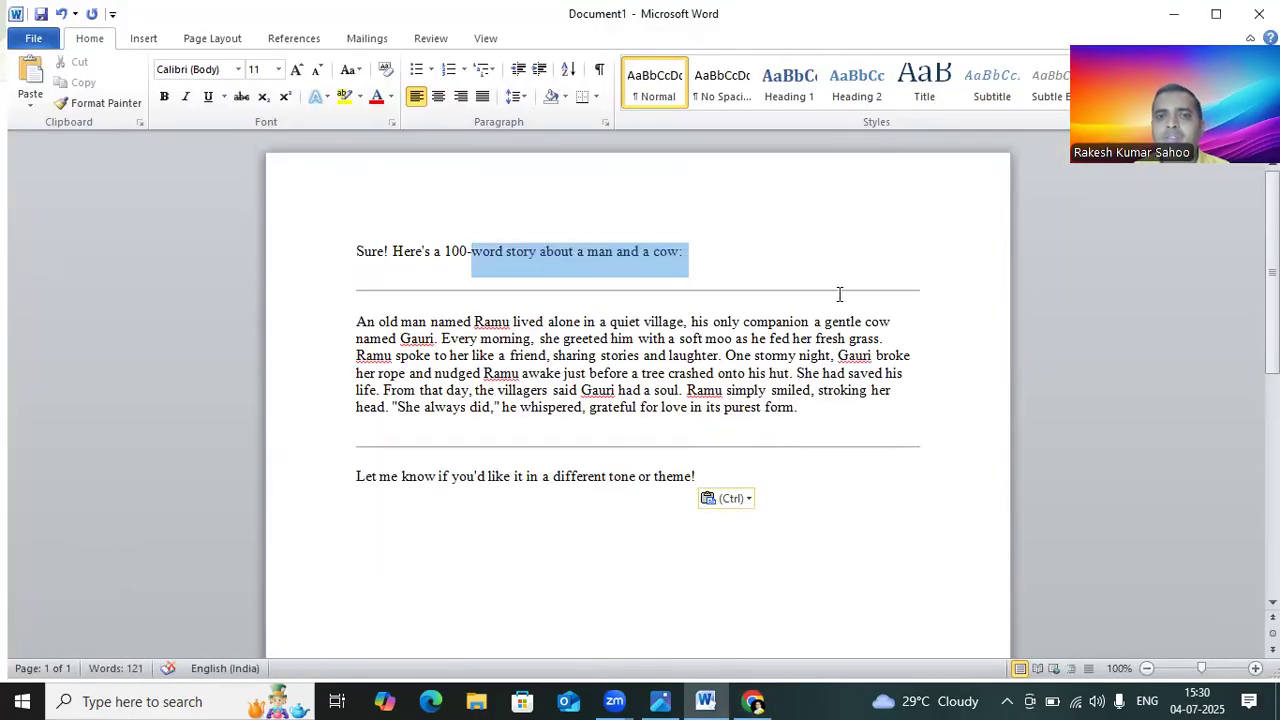
right_click(711, 290)
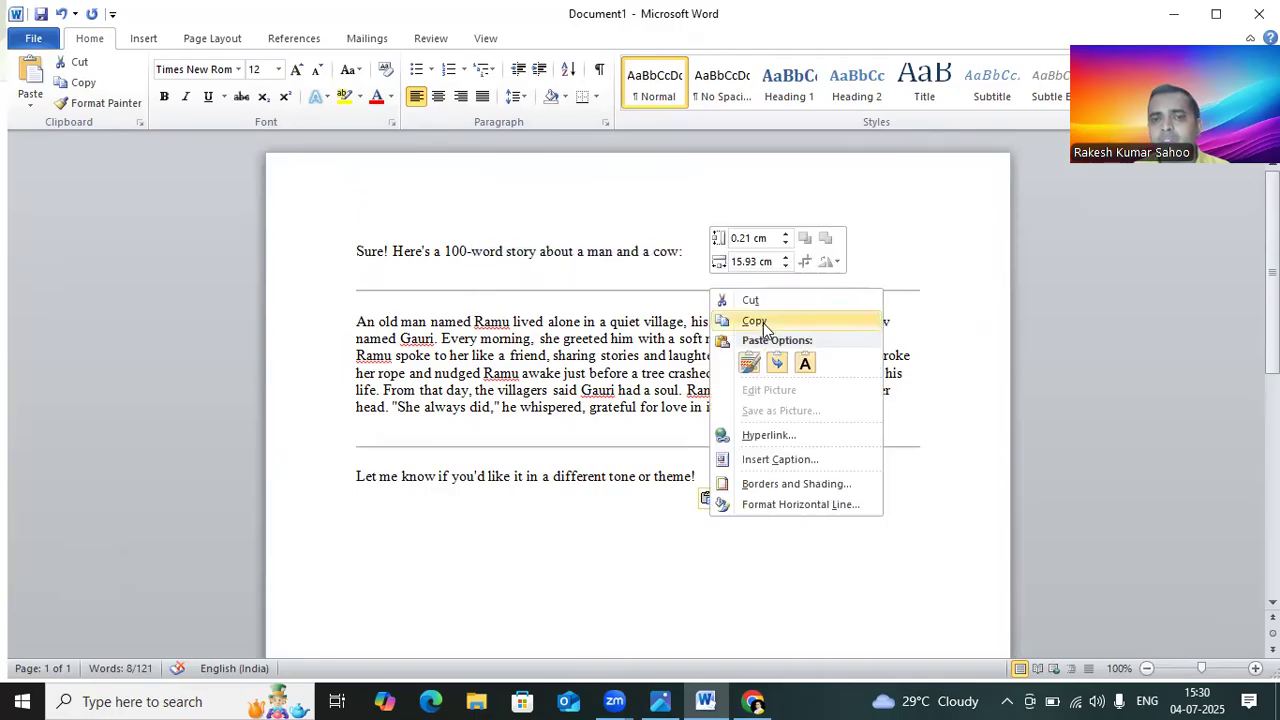
left_click(751, 300)
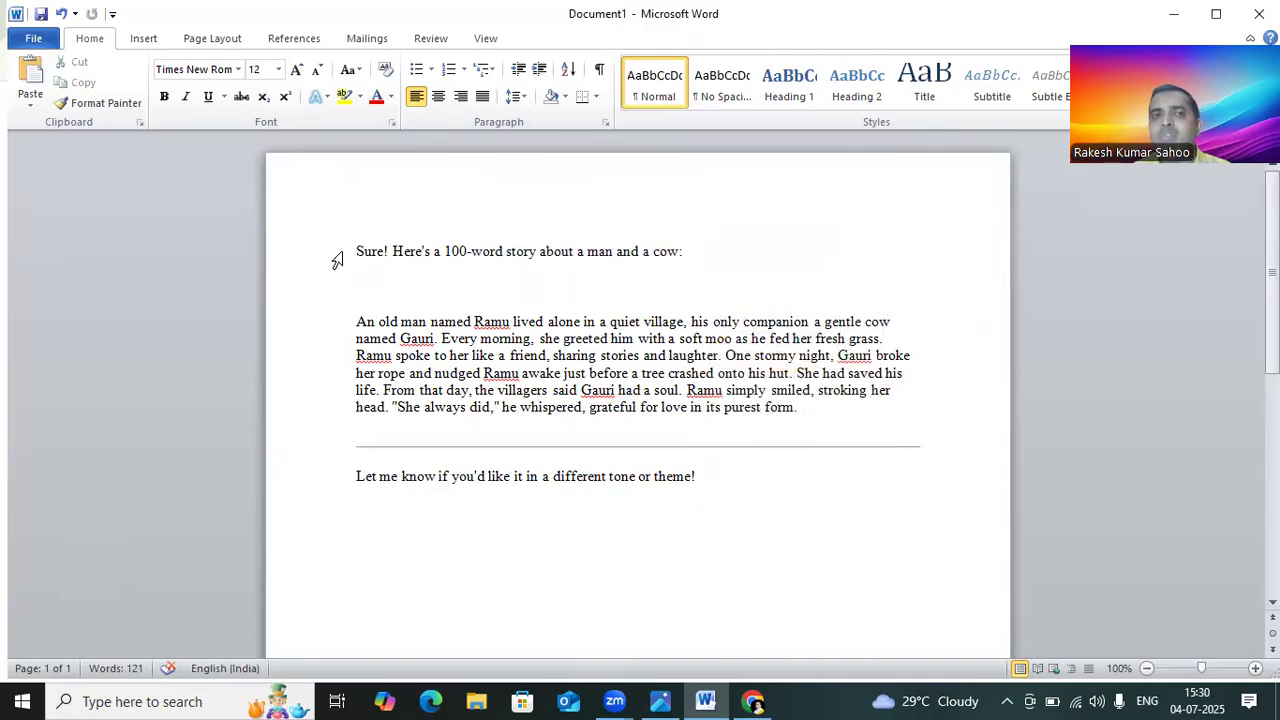
left_click_drag(337, 258, 823, 257)
key("Delete")
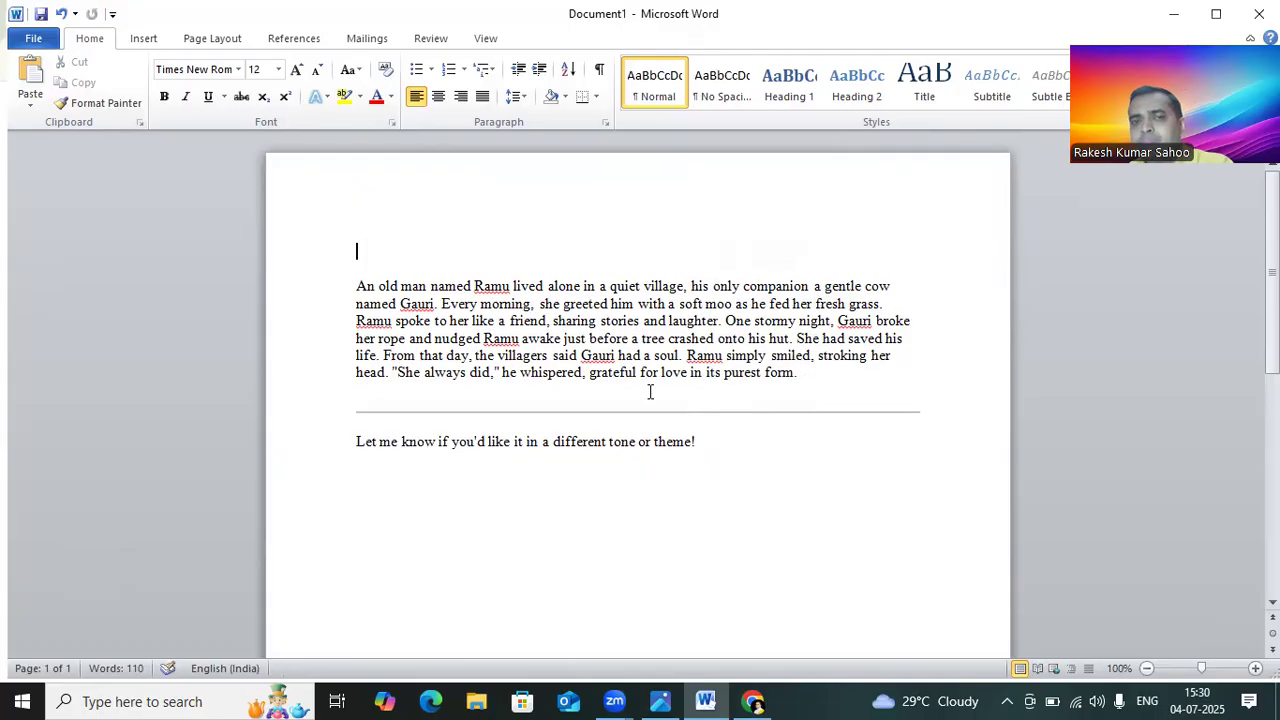
Step: Delete the horizontal line below the story and the closing line after it
right_click(686, 415)
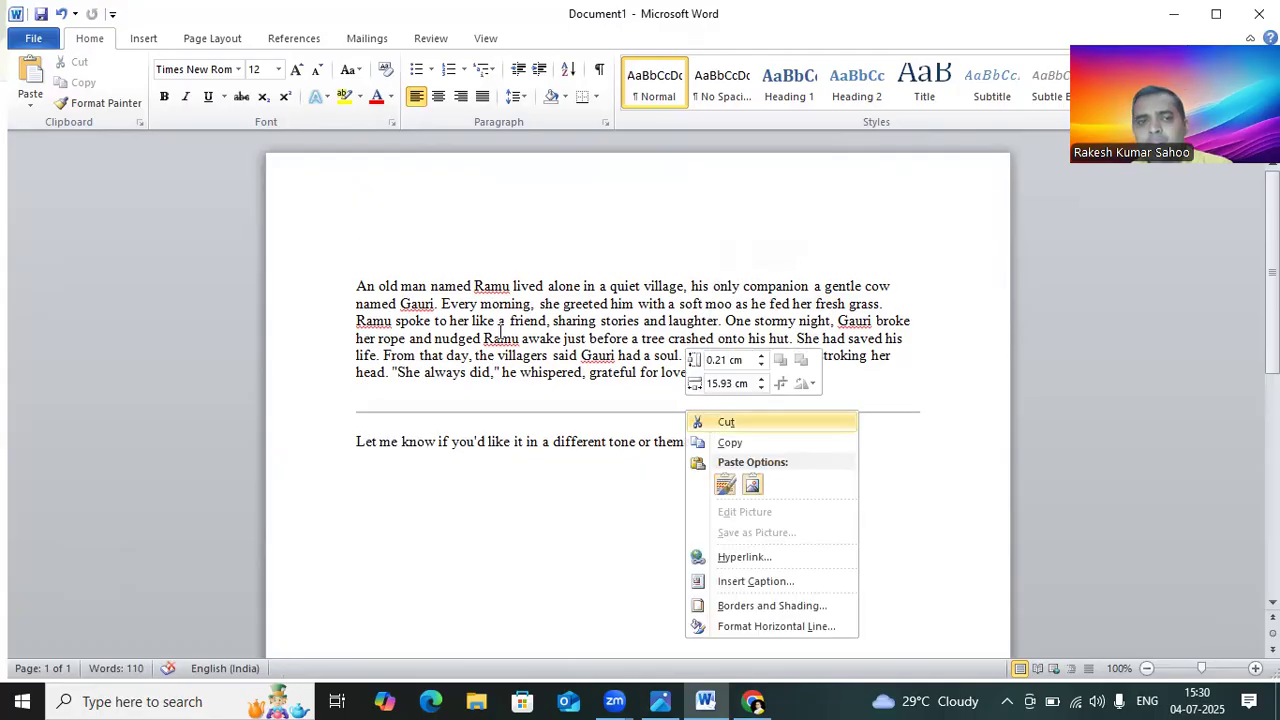
left_click(713, 424)
left_click(332, 452)
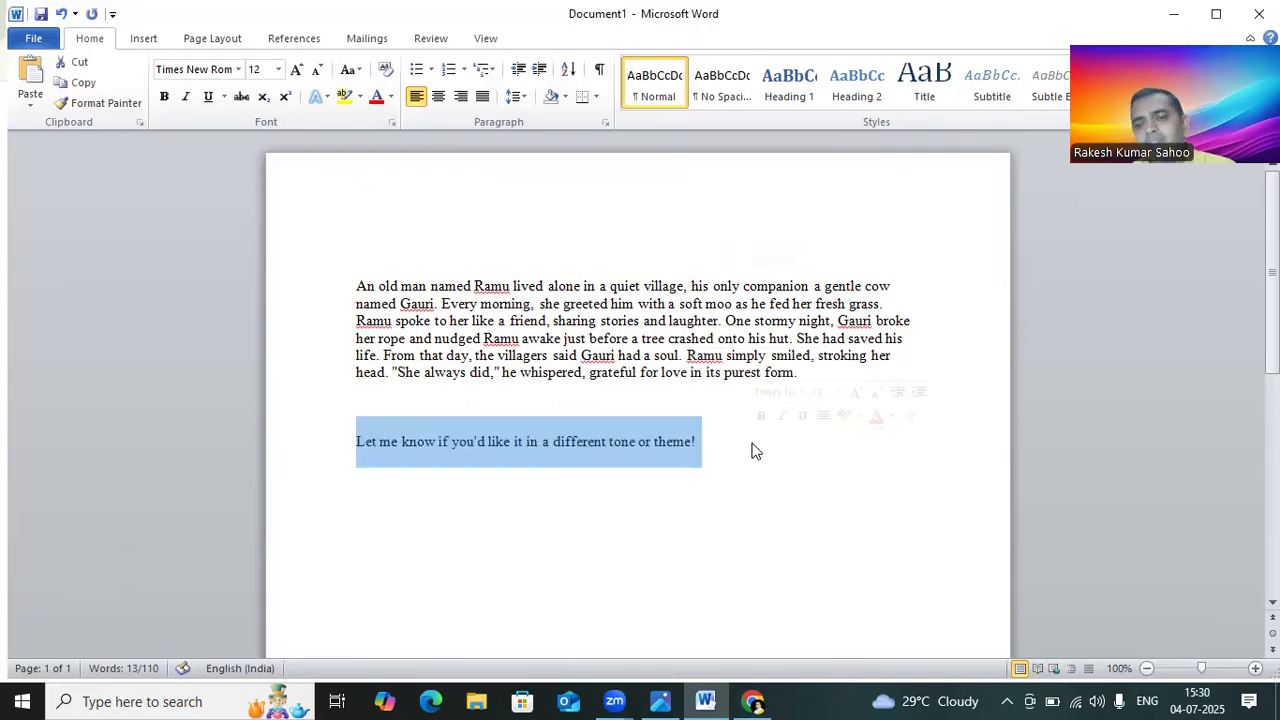
key("Delete")
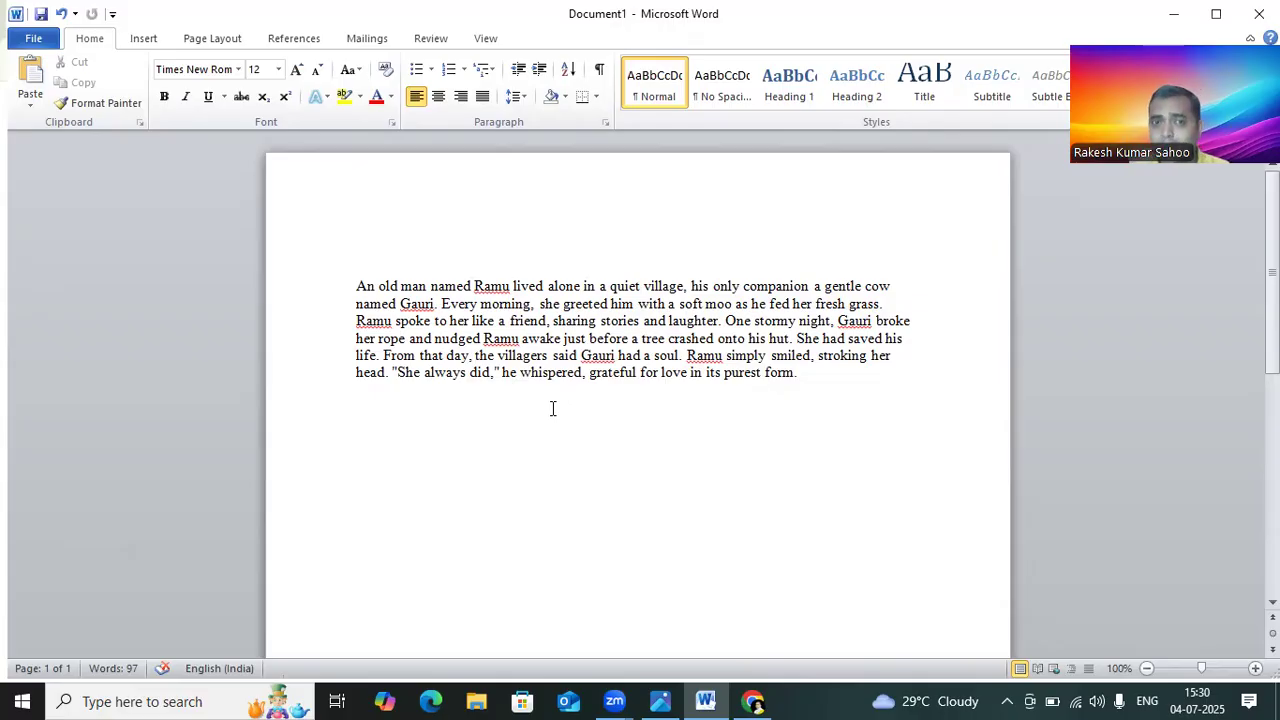
Step: Select the story text, make it bold and set its font size to 16
left_click_drag(337, 289, 866, 408)
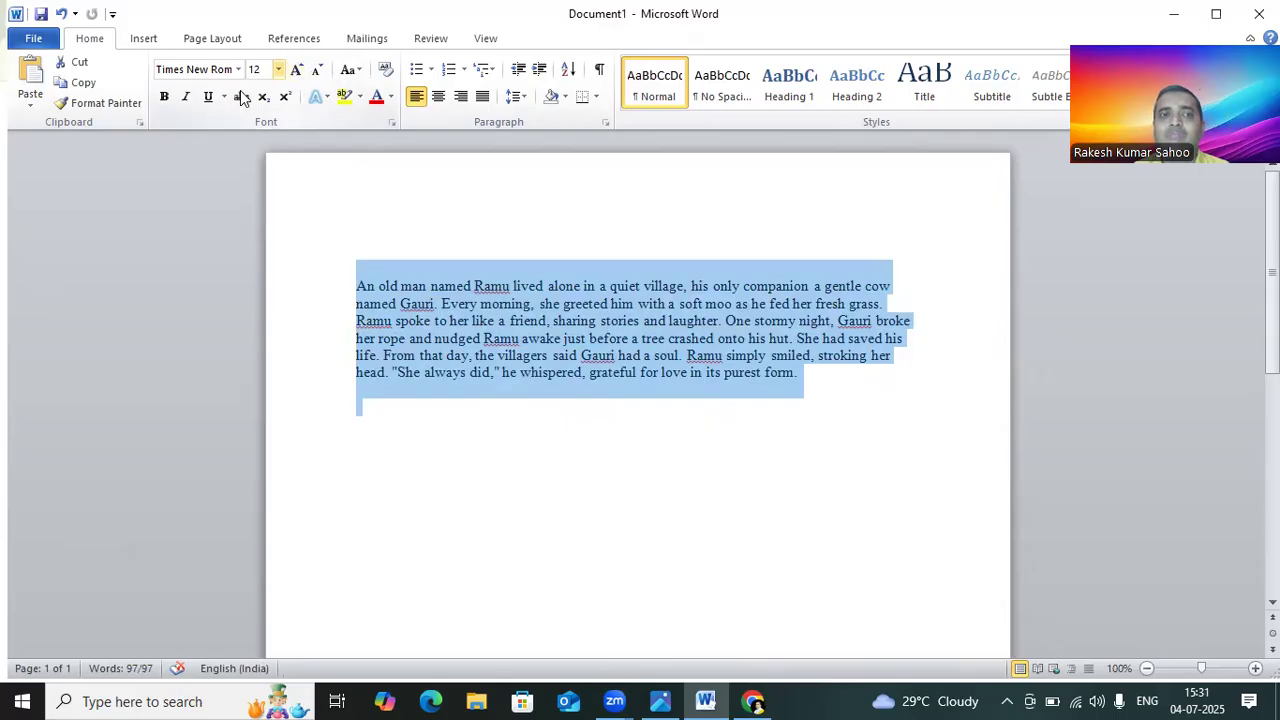
left_click(164, 97)
left_click(278, 69)
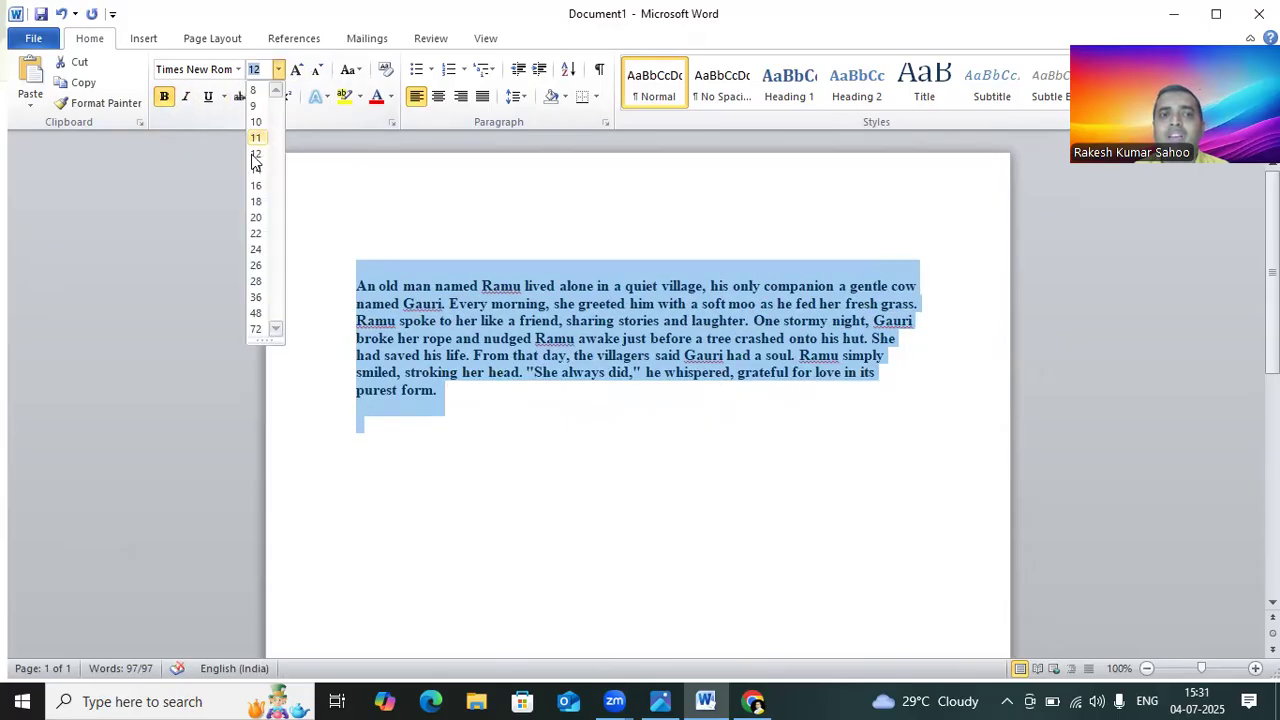
left_click(256, 186)
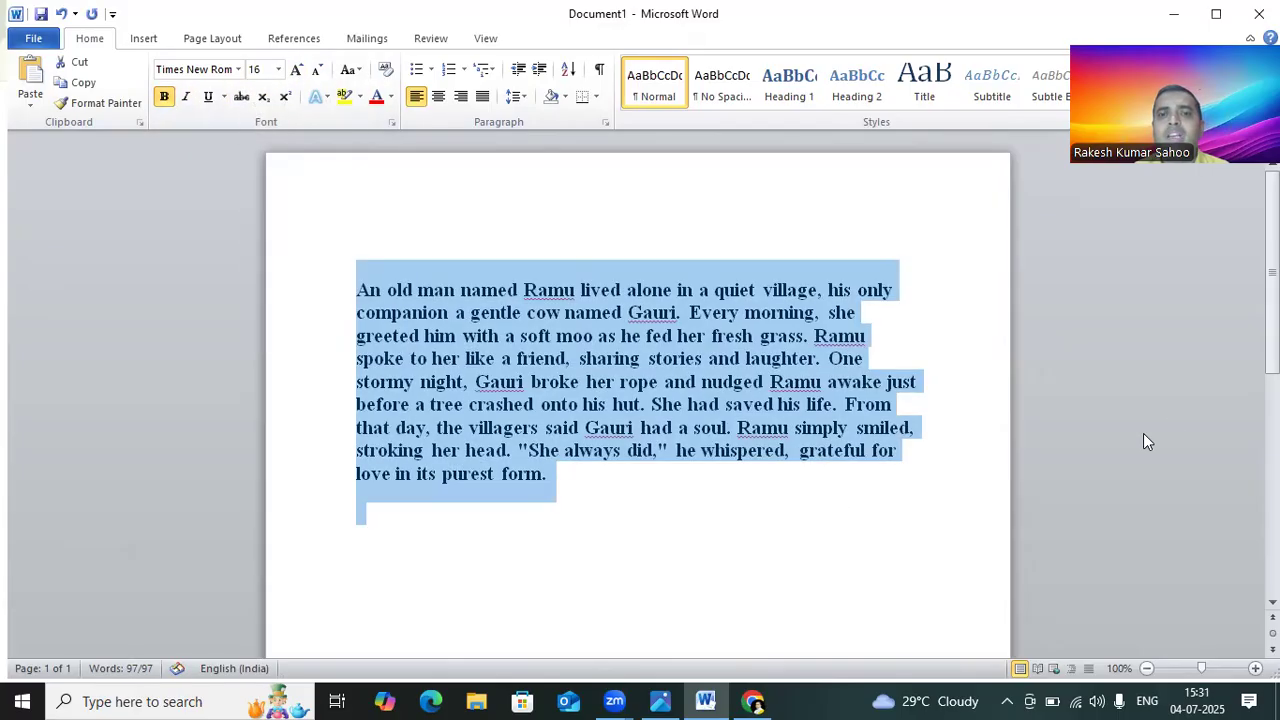
Step: Select the whole story and change its font to Arial
left_click(967, 462)
left_click_drag(352, 290, 489, 509)
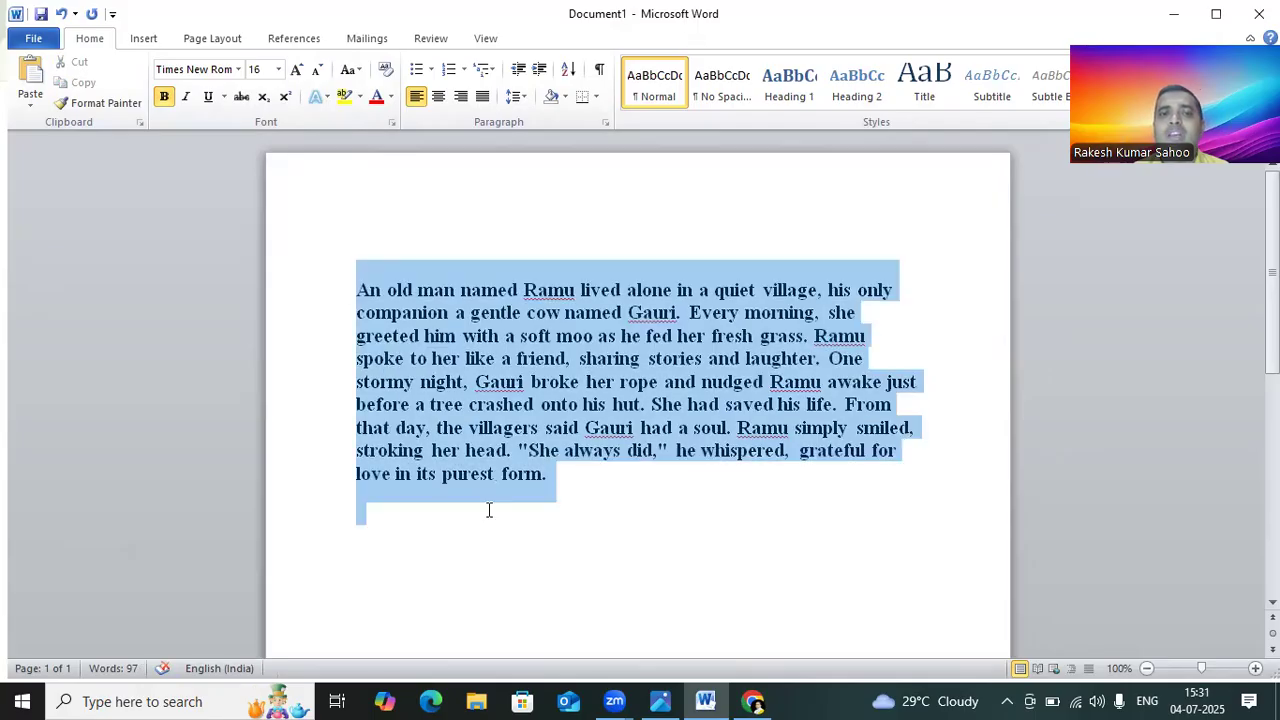
left_click(238, 69)
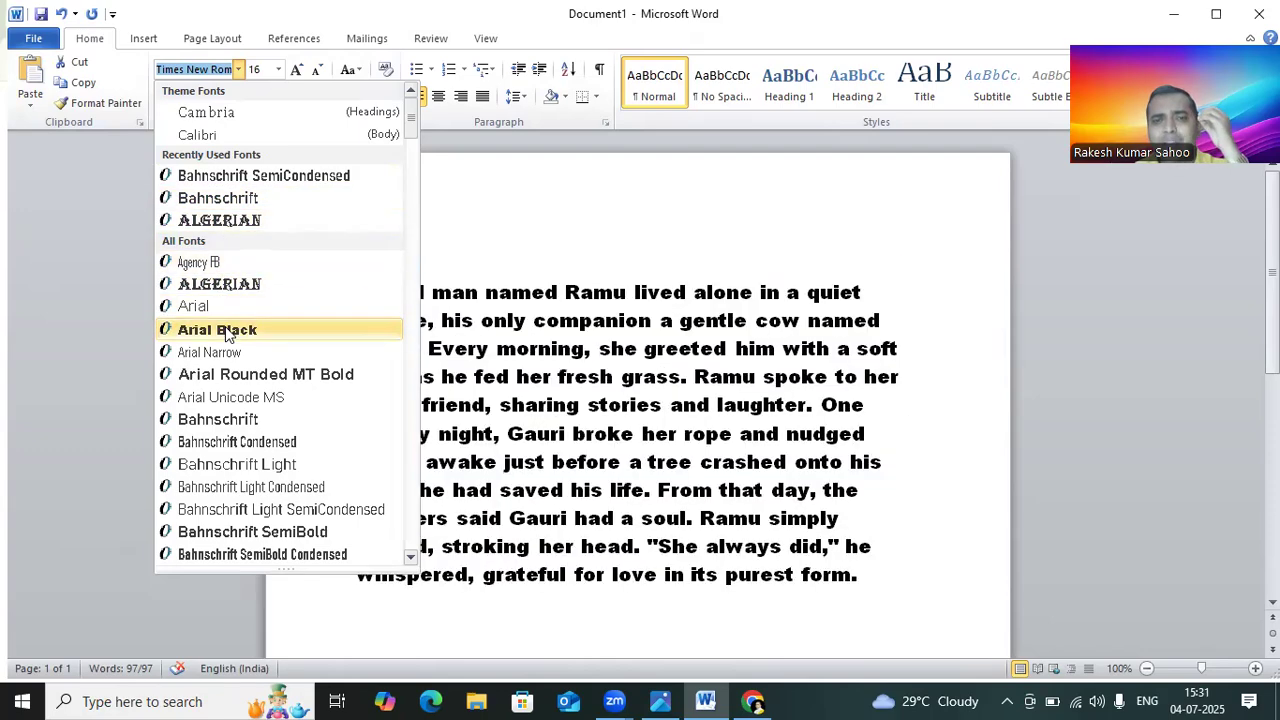
left_click(226, 330)
left_click(238, 69)
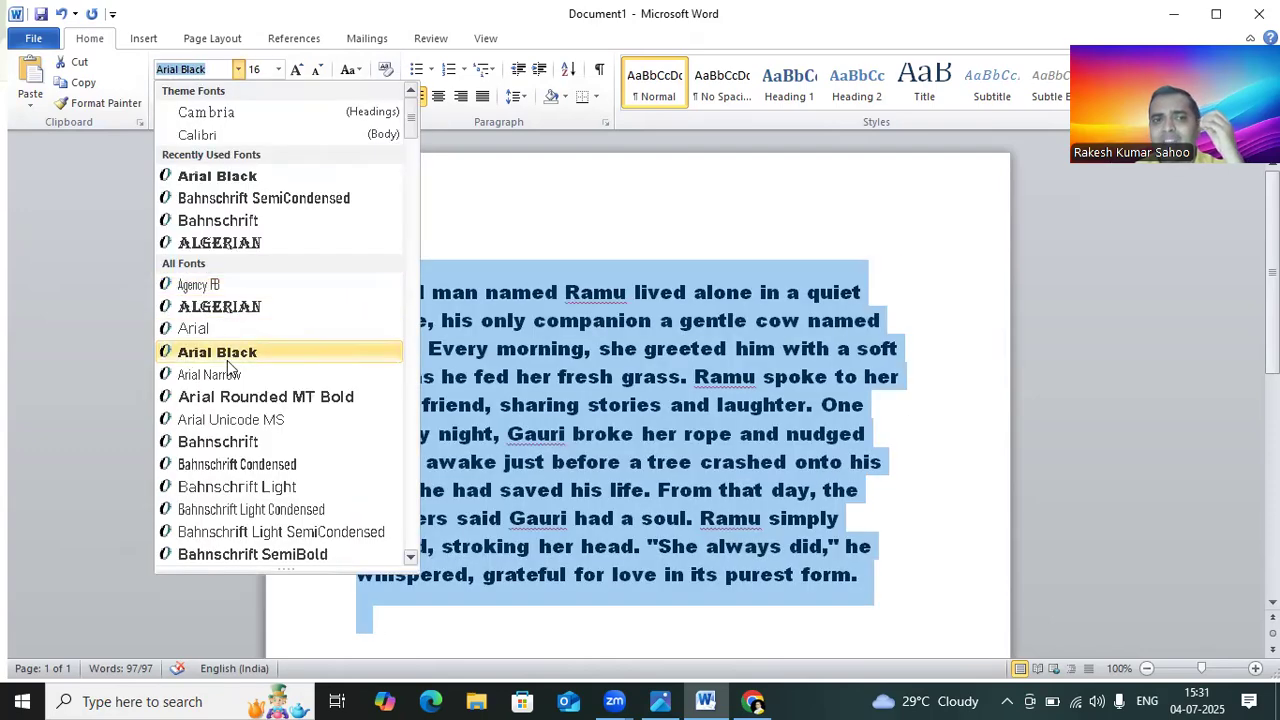
left_click(220, 330)
left_click(977, 368)
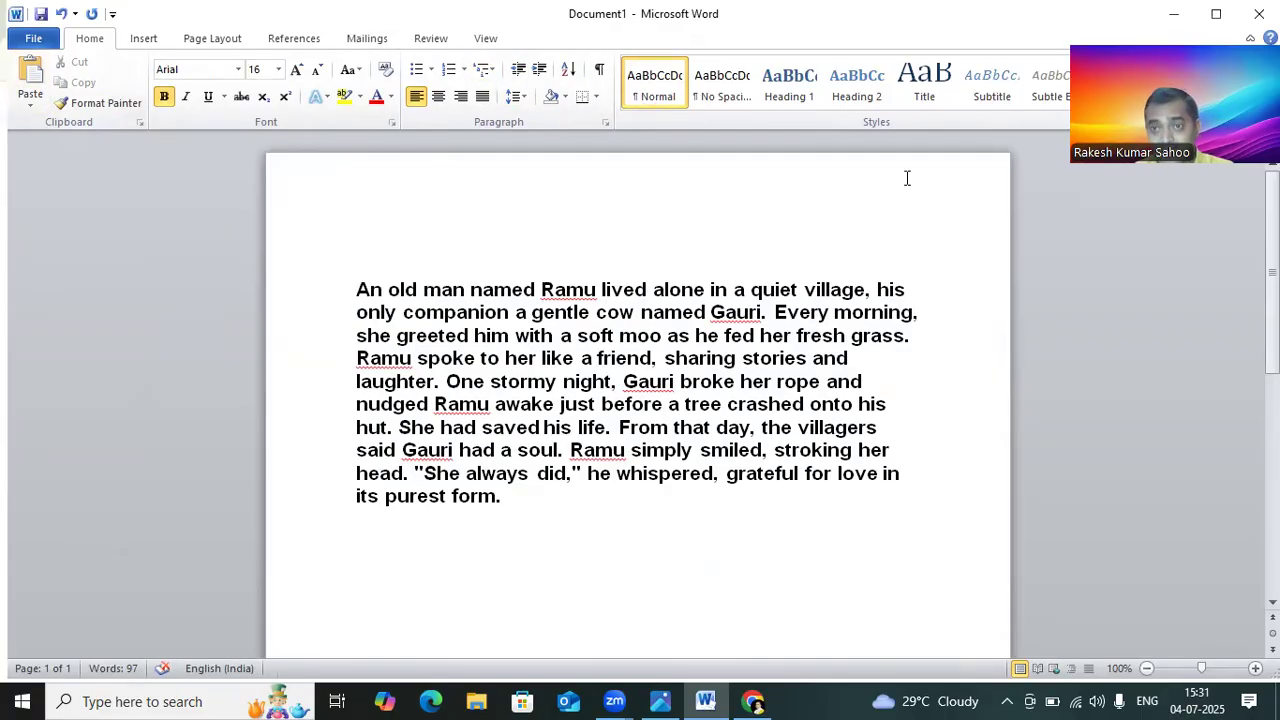
Step: Save the document to Documents under the suggested file name
left_click(35, 38)
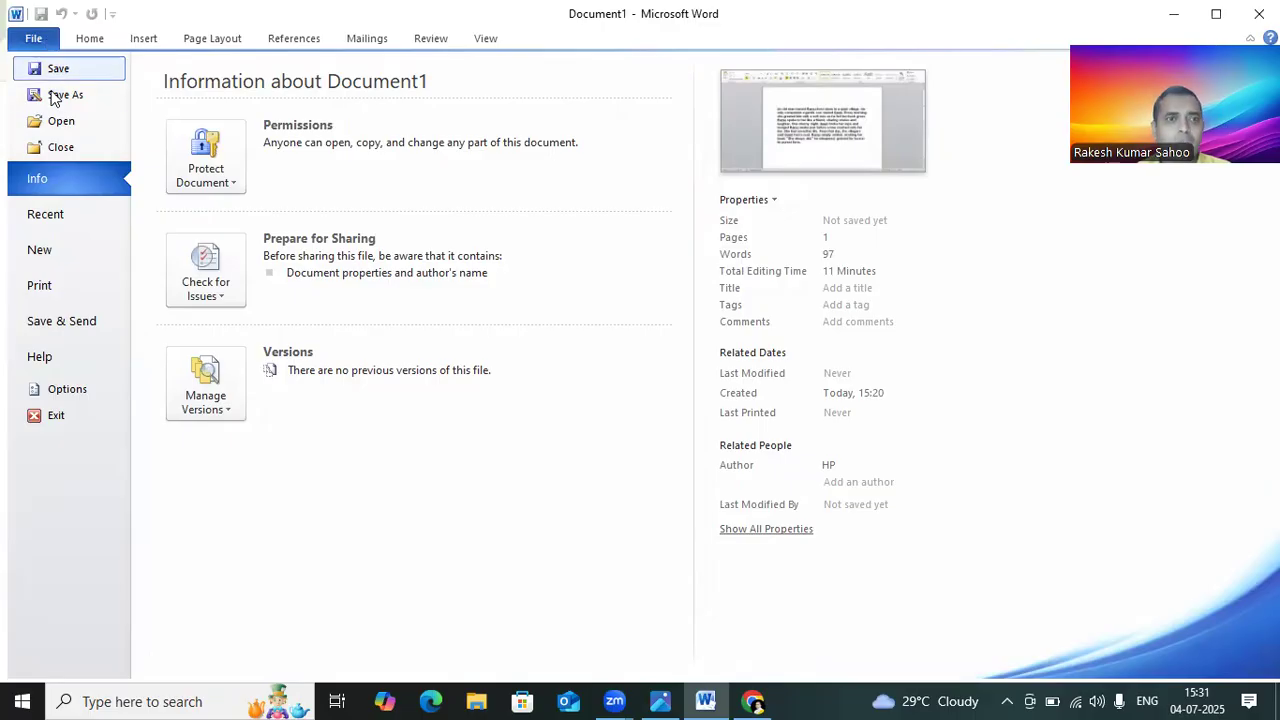
left_click(74, 70)
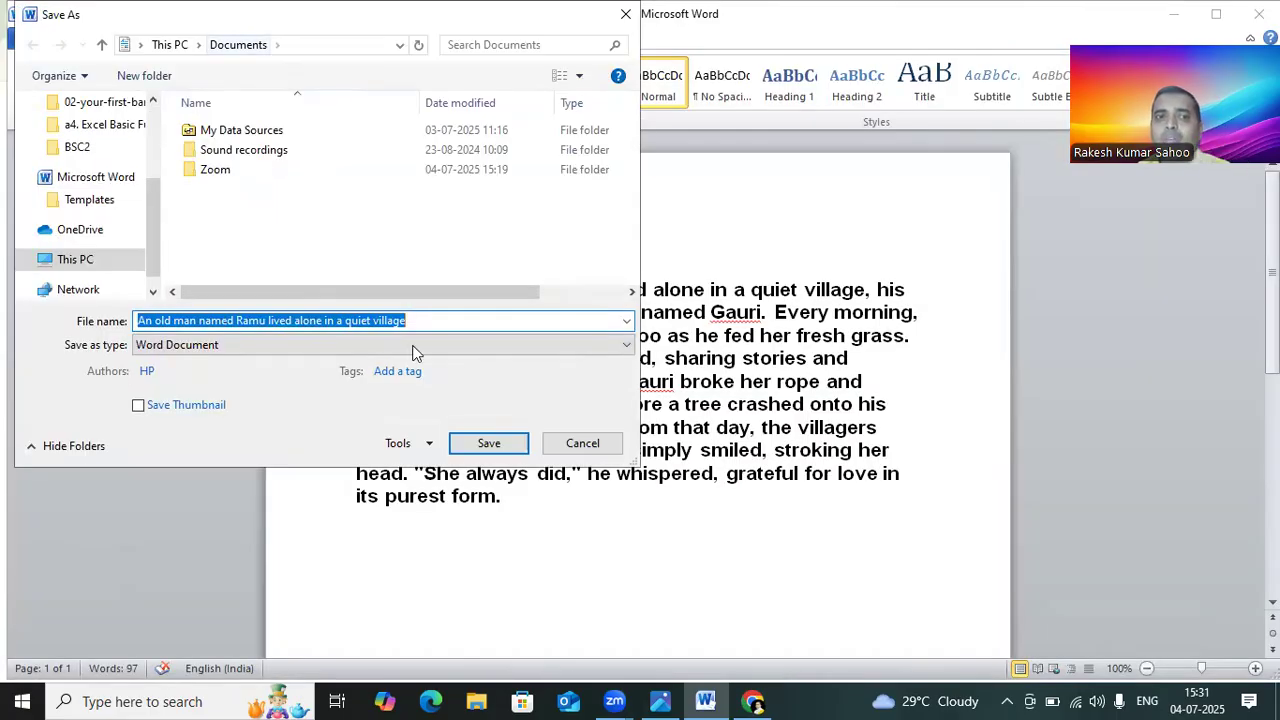
left_click(500, 446)
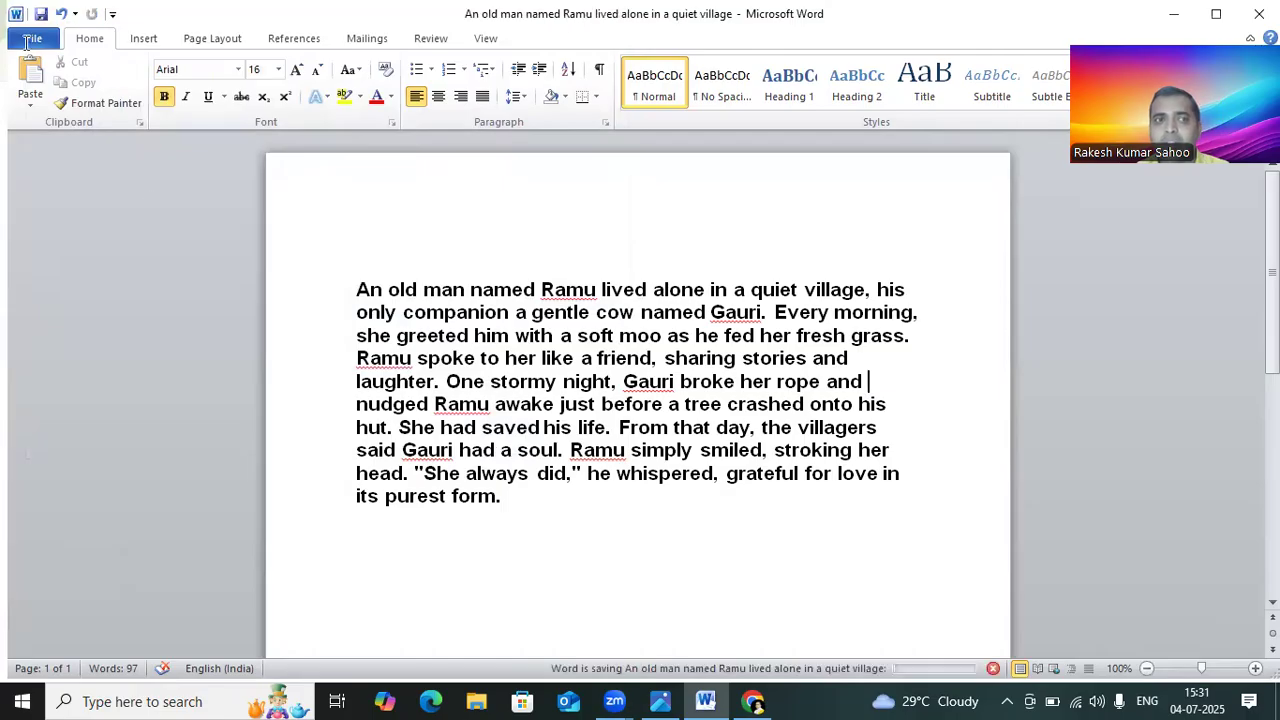
left_click(40, 40)
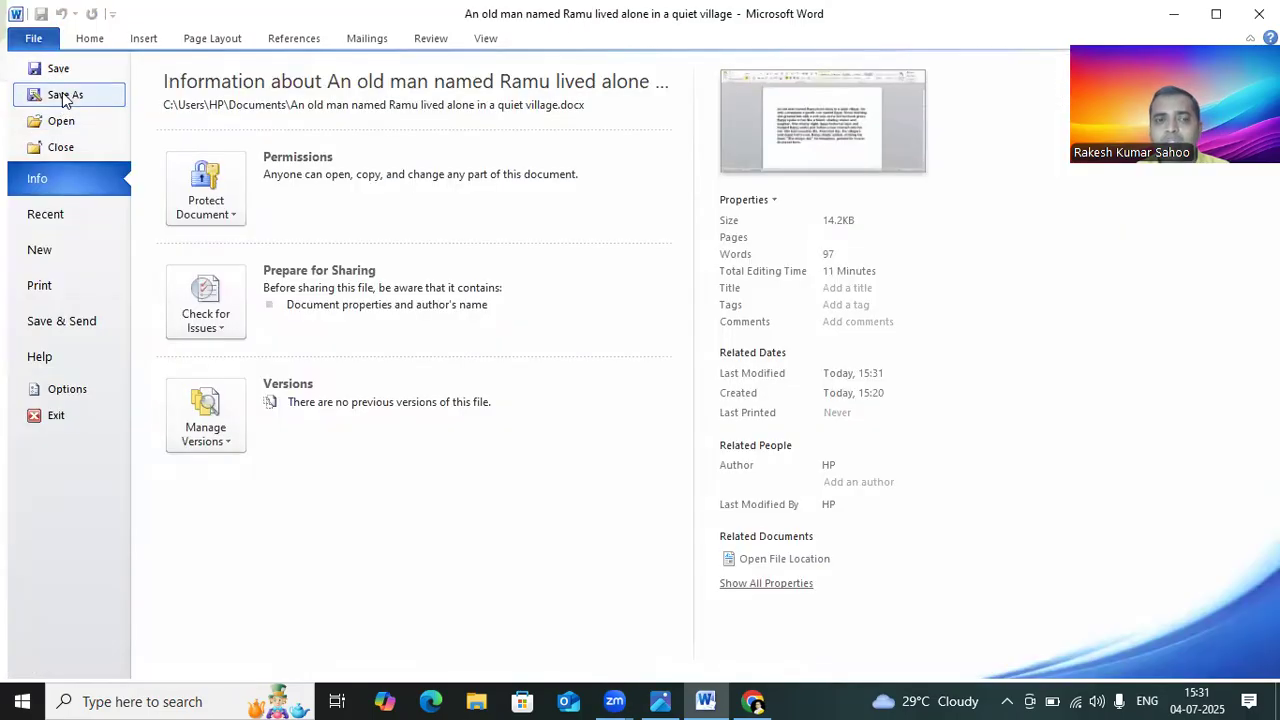
left_click(64, 92)
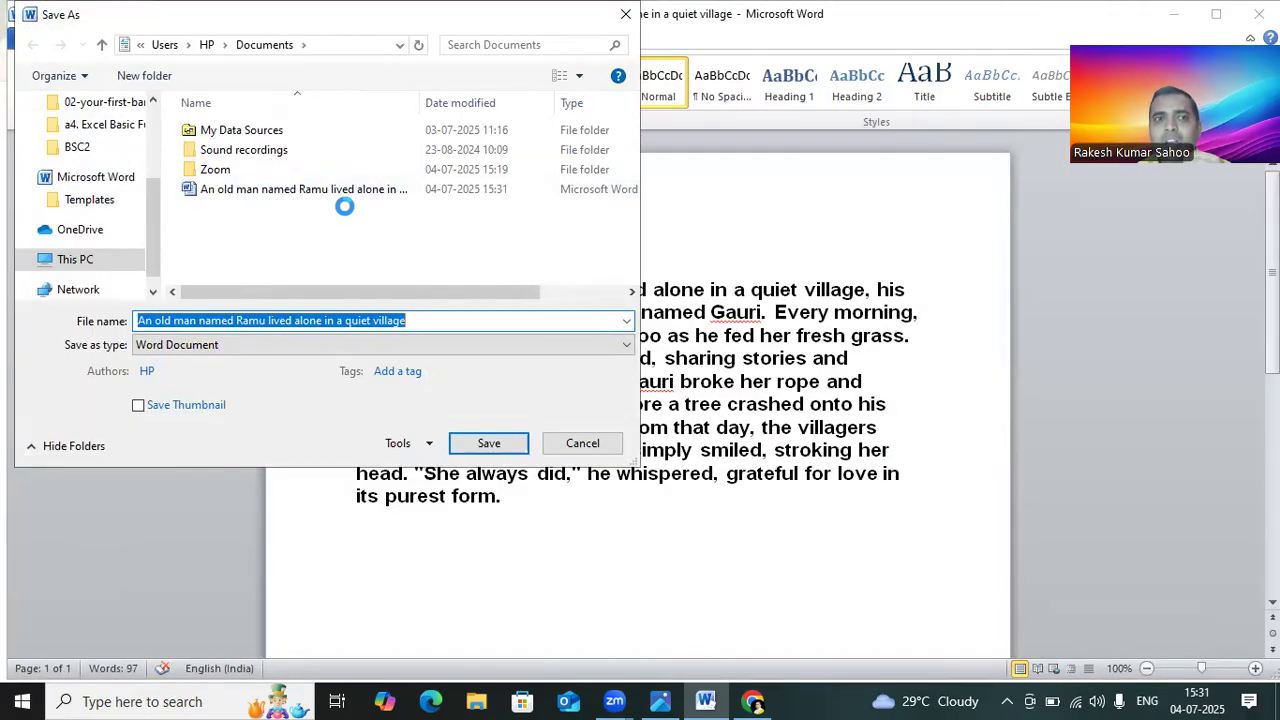
left_click(628, 18)
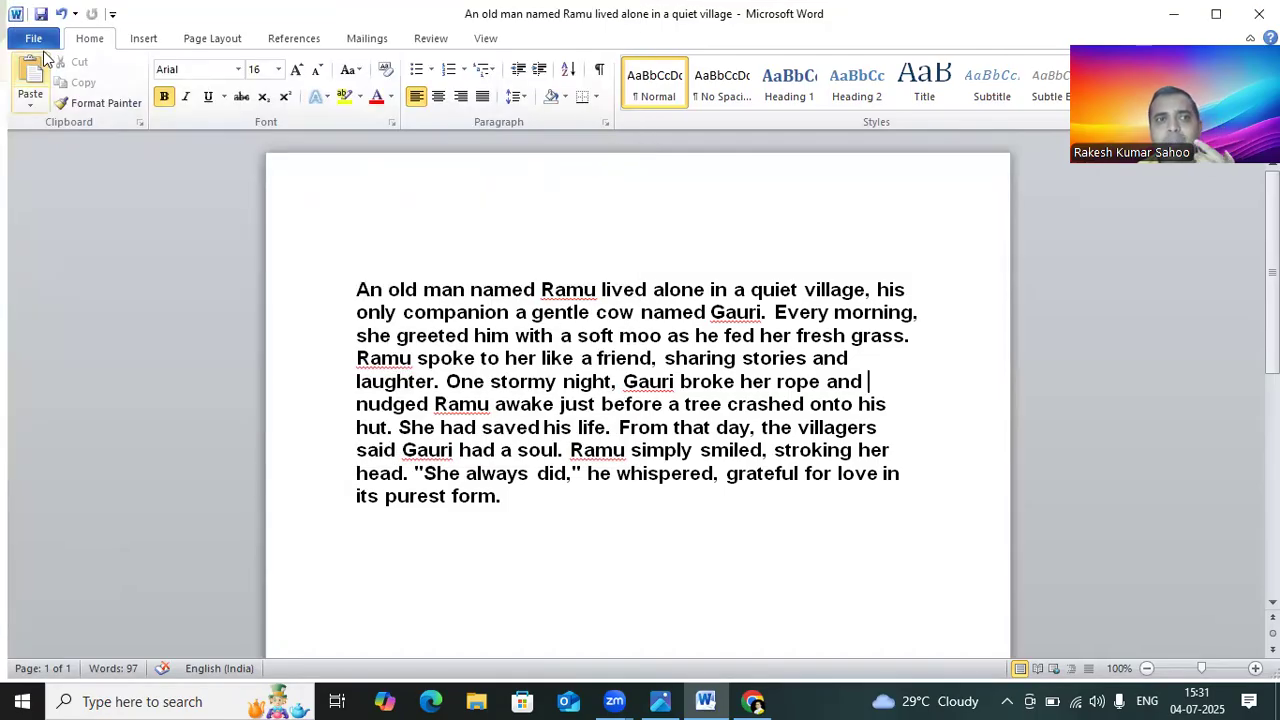
Step: Browse the available document templates, opening the Award certificates category
left_click(40, 36)
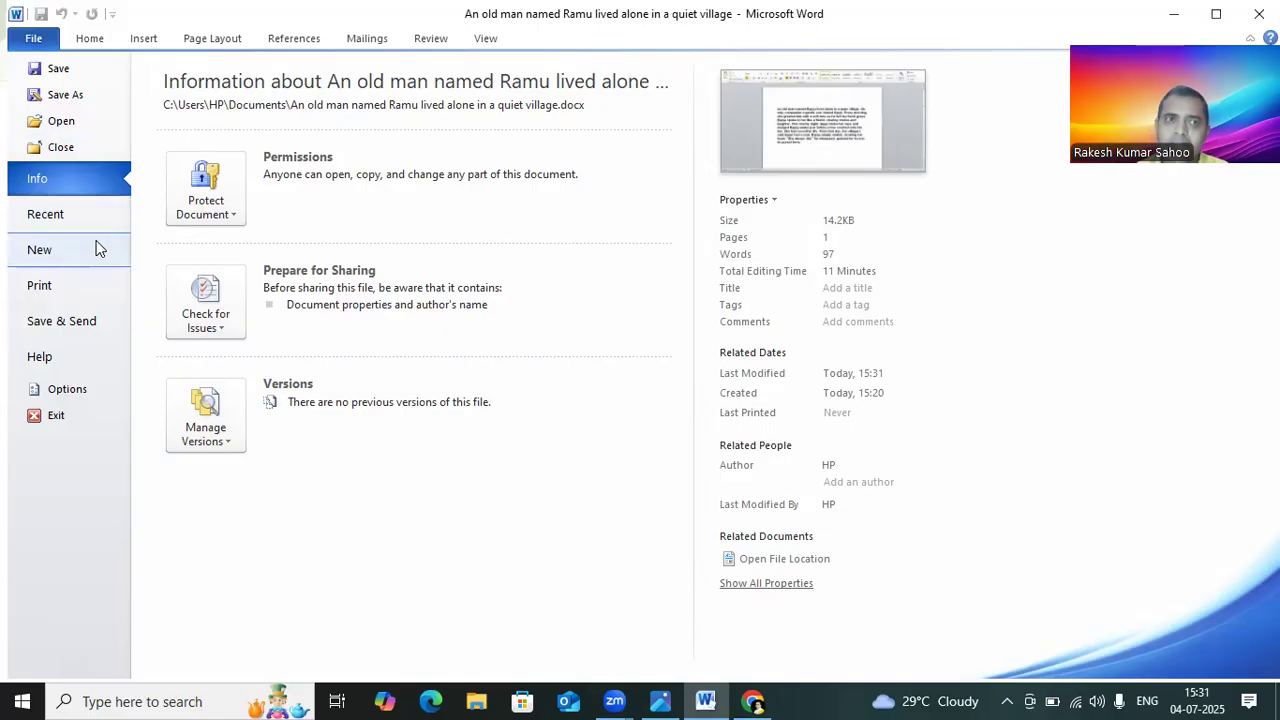
left_click(71, 247)
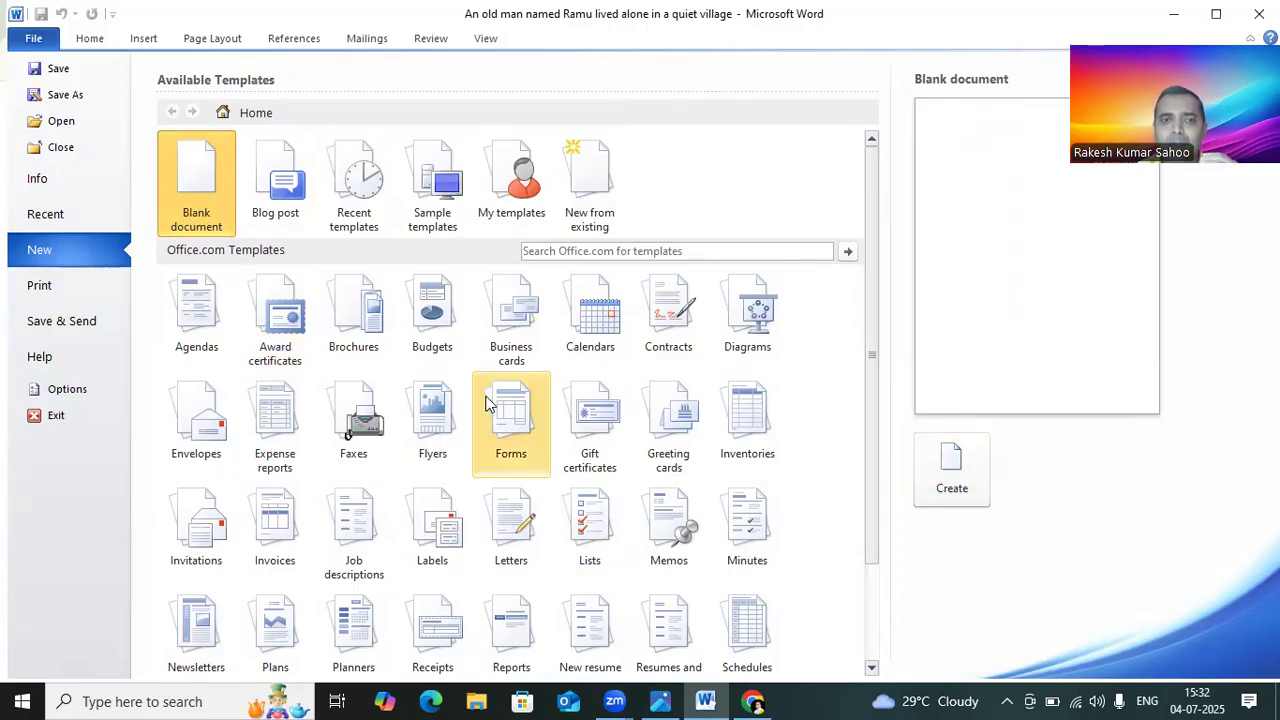
scroll(487, 403, "down", 1)
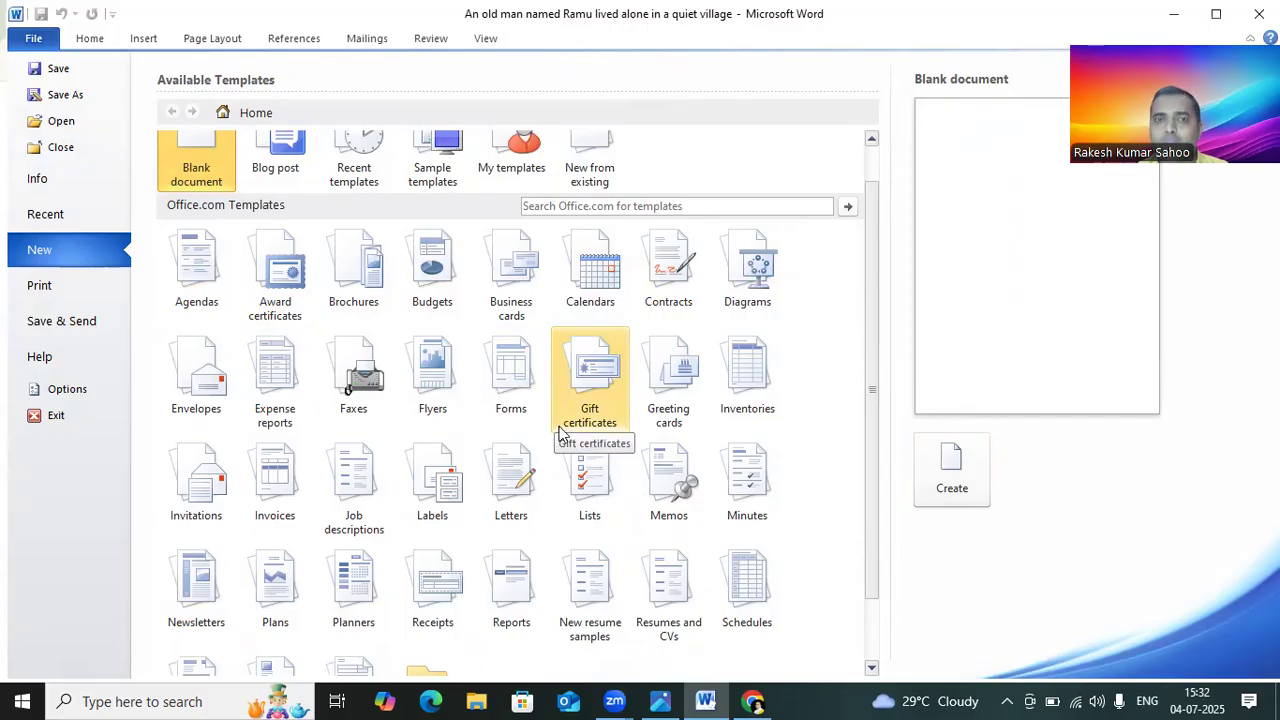
scroll(558, 419, "up", 1)
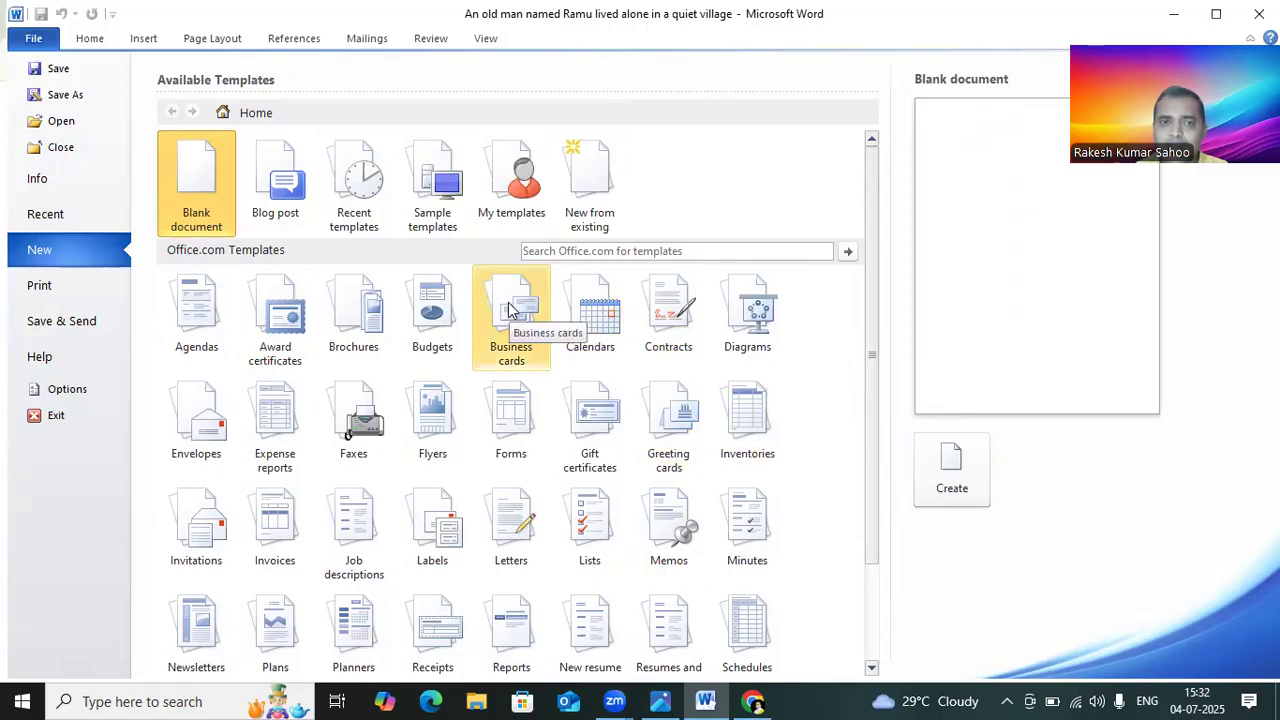
left_click(287, 313)
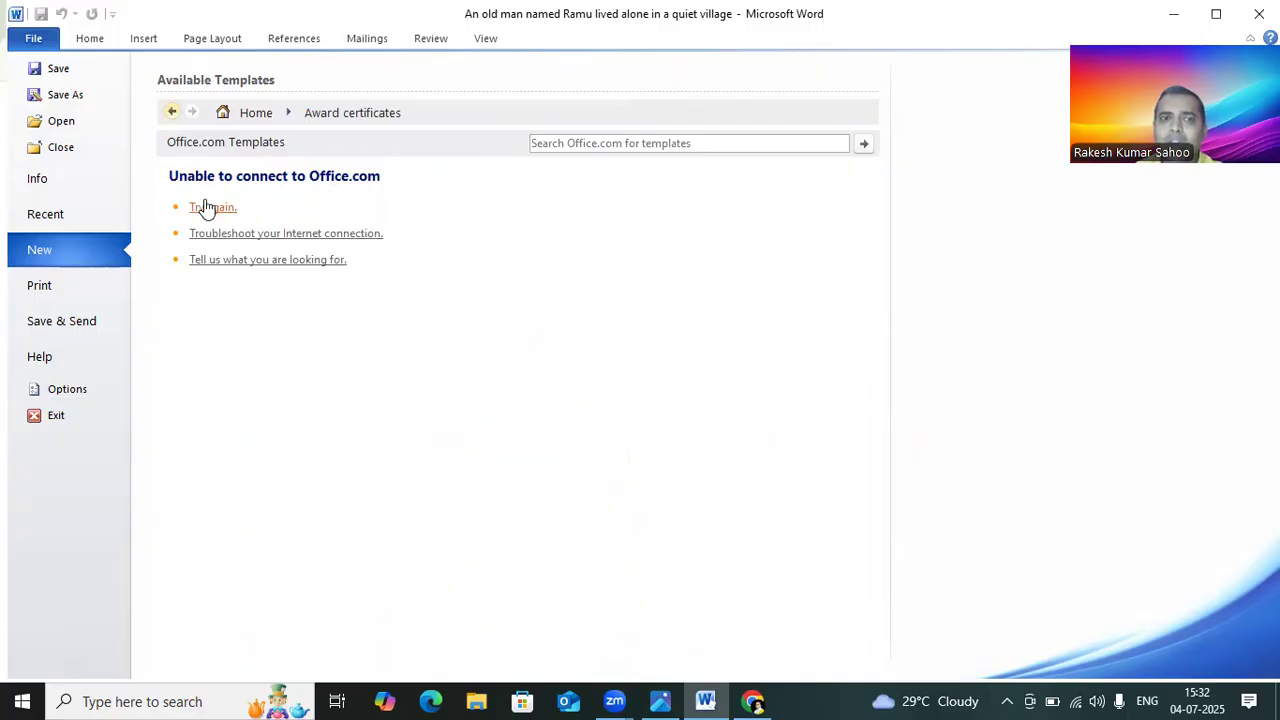
left_click(215, 209)
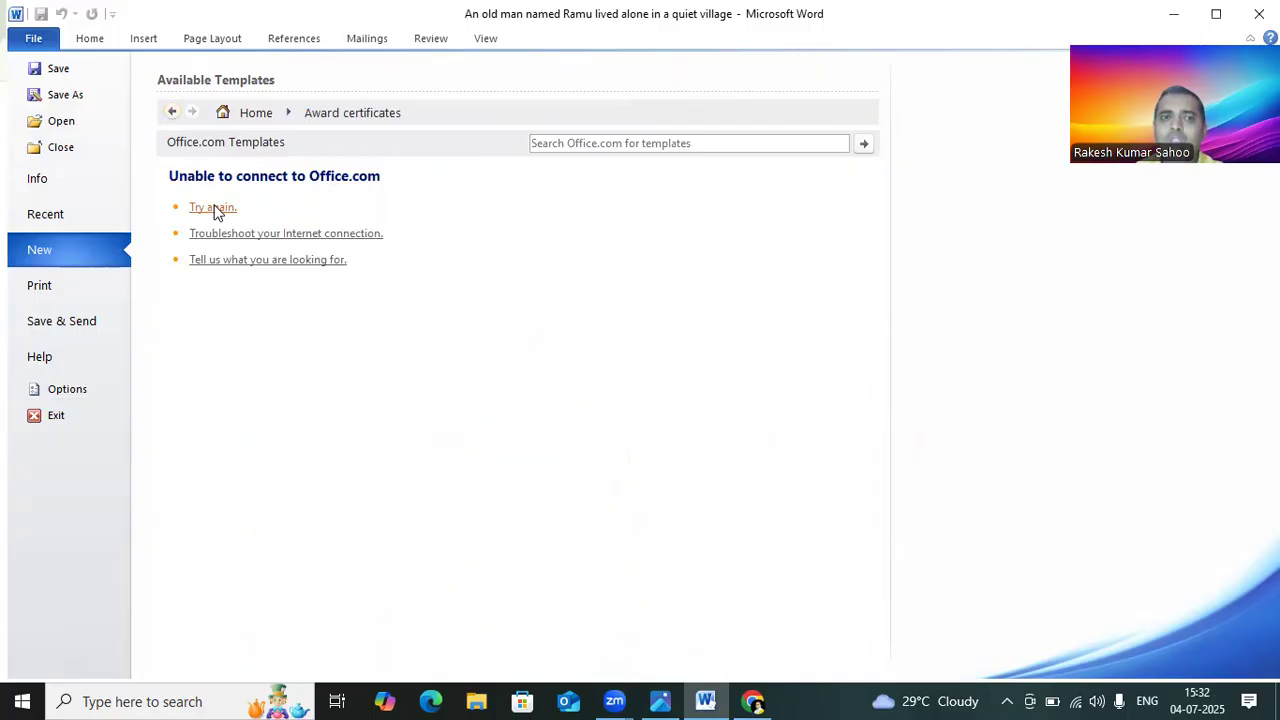
Step: Preview the document in the print view and return to the editing ribbon
left_click(81, 289)
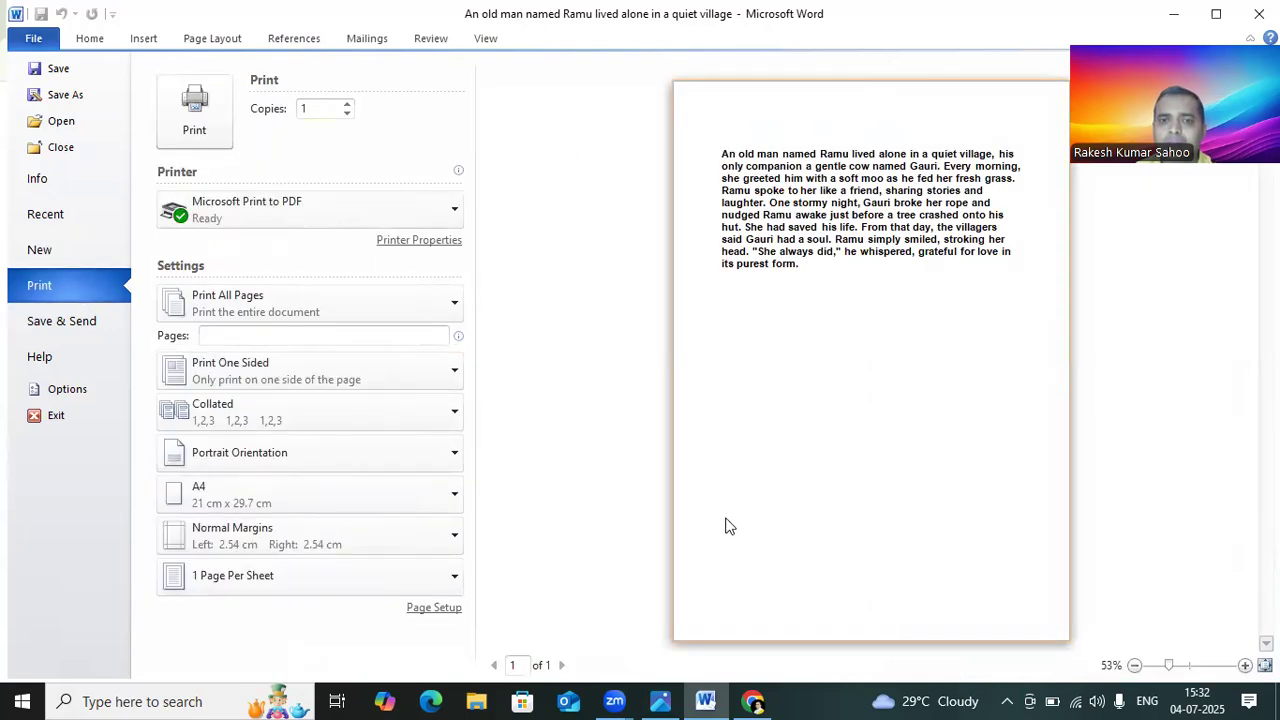
left_click(143, 40)
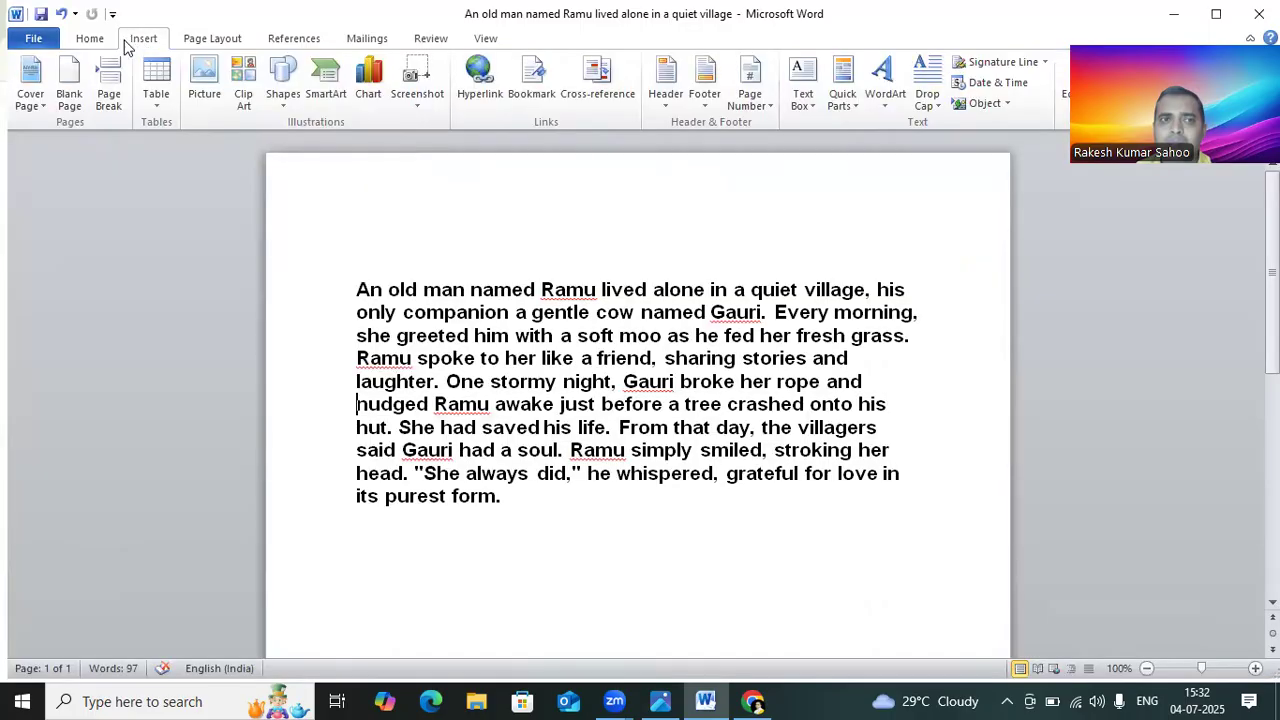
left_click(108, 42)
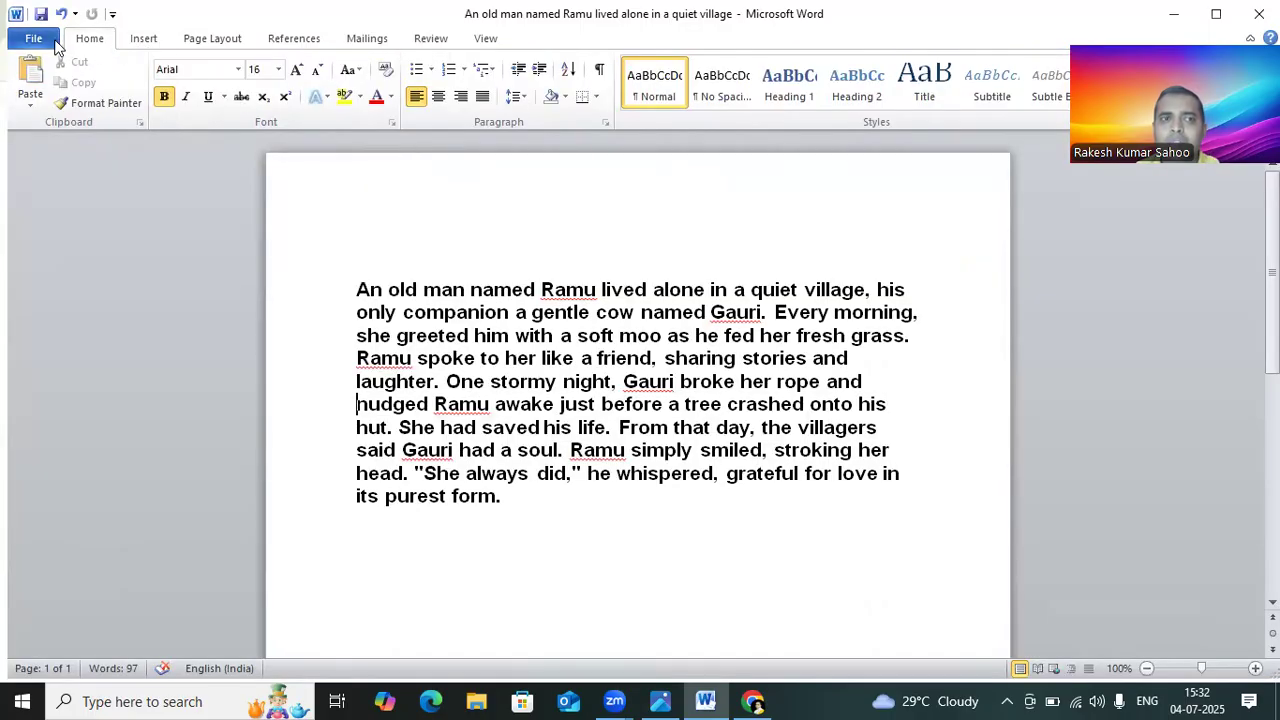
left_click(143, 40)
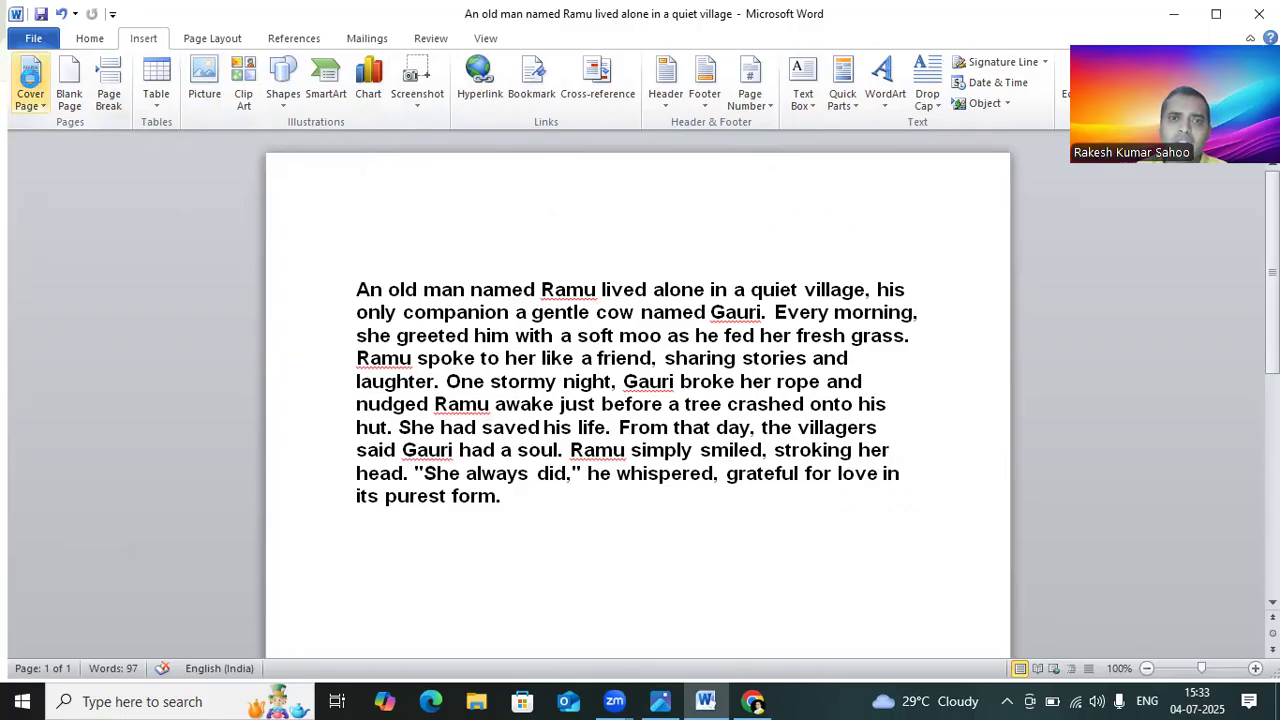
Step: Insert the Annual cover page in front of the story
left_click(29, 86)
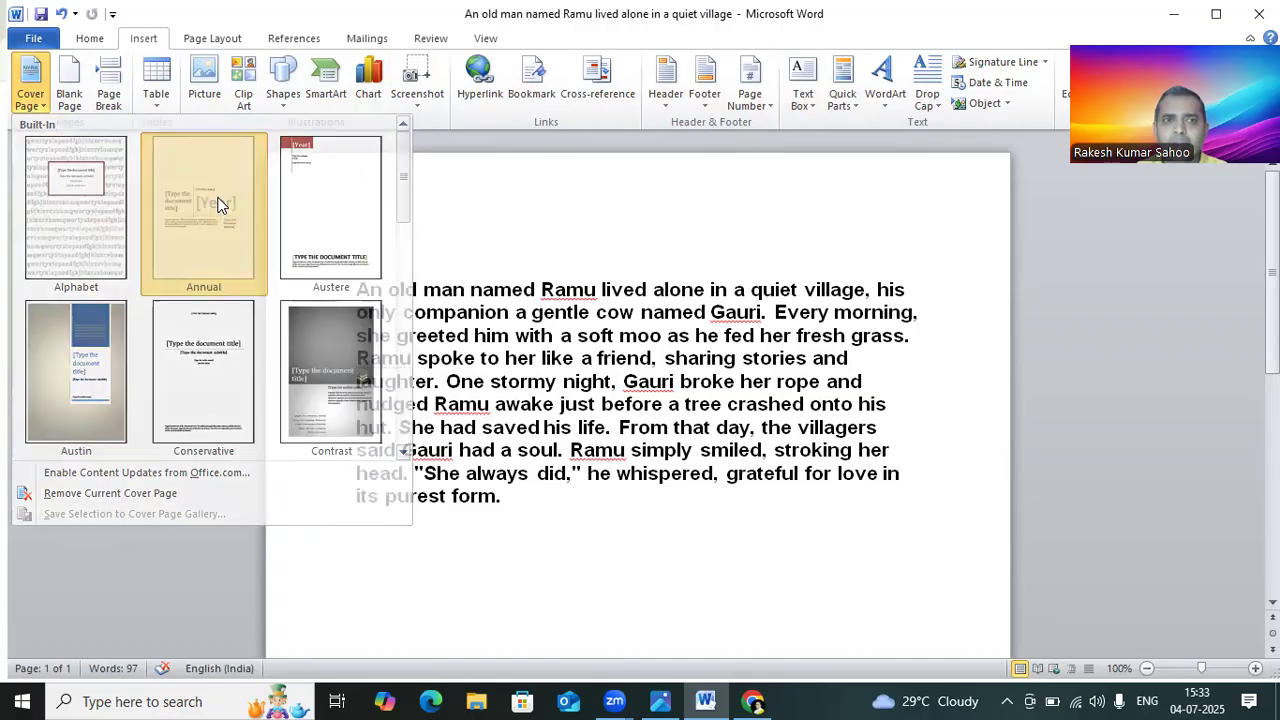
left_click(217, 203)
scroll(818, 385, "down", 10)
scroll(818, 390, "up", 10)
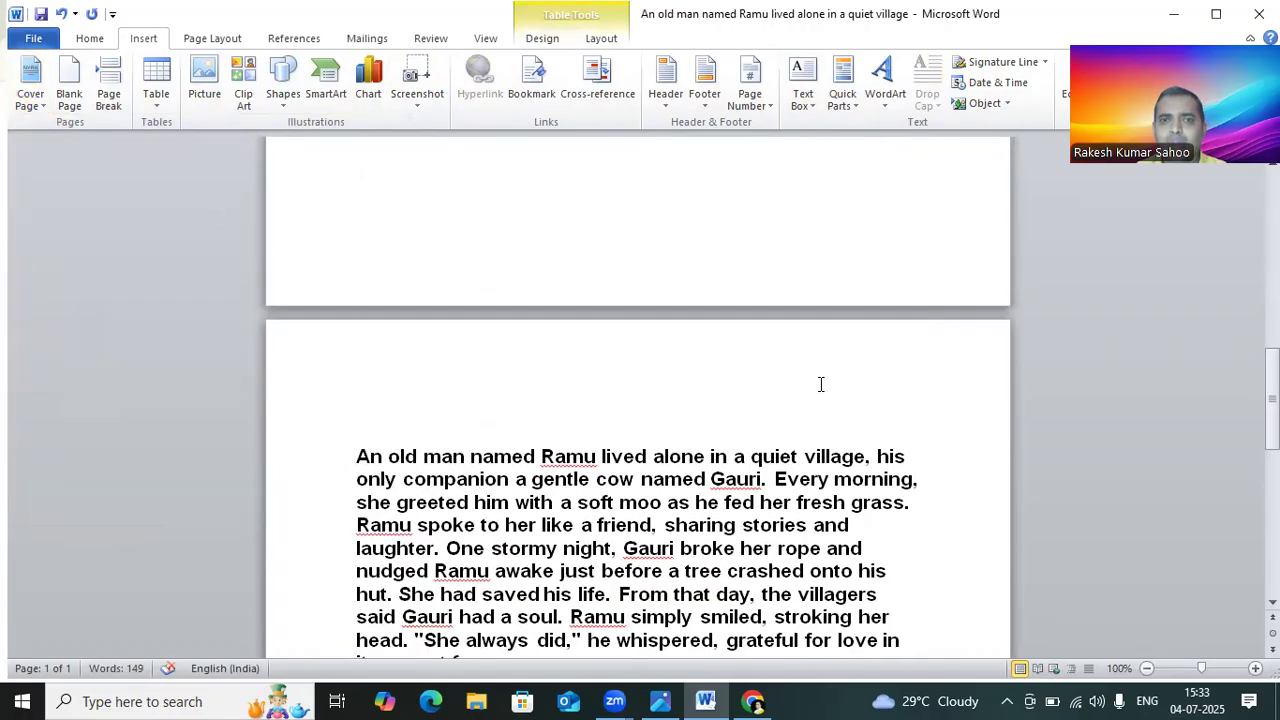
scroll(712, 288, "up", 2)
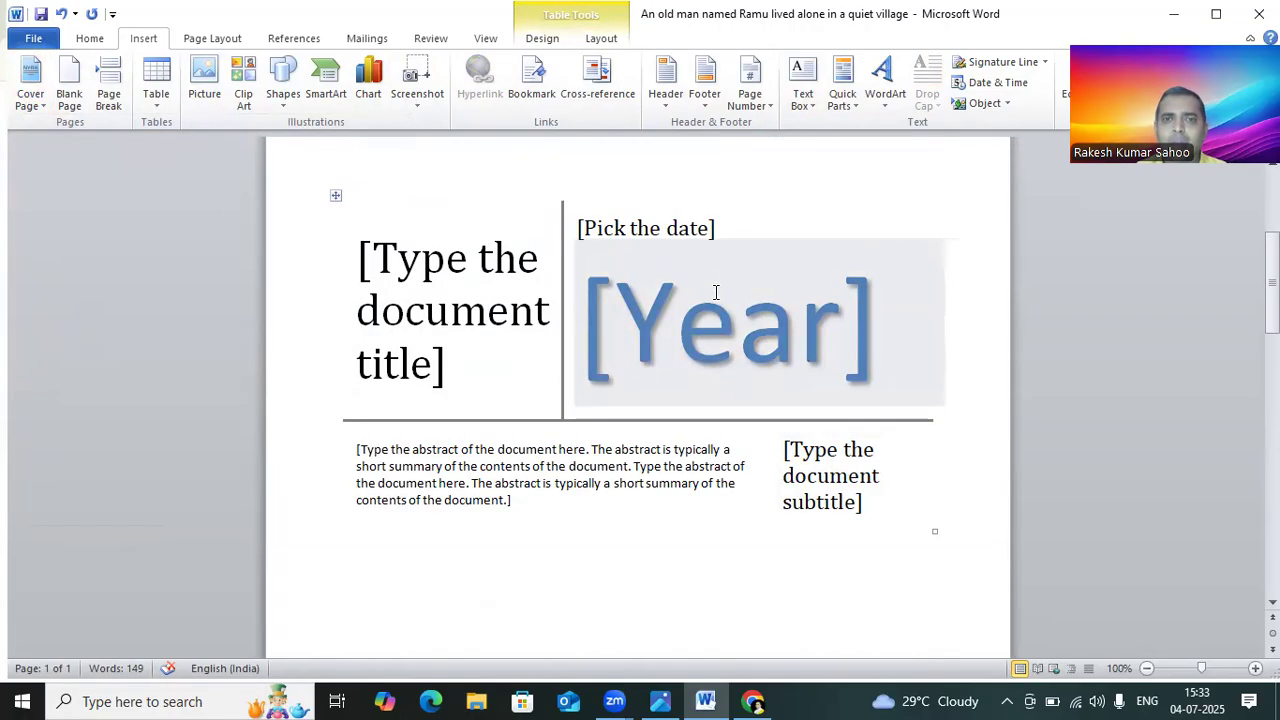
Step: Remove the document title content control from the cover page
left_click(813, 341)
left_click(517, 265)
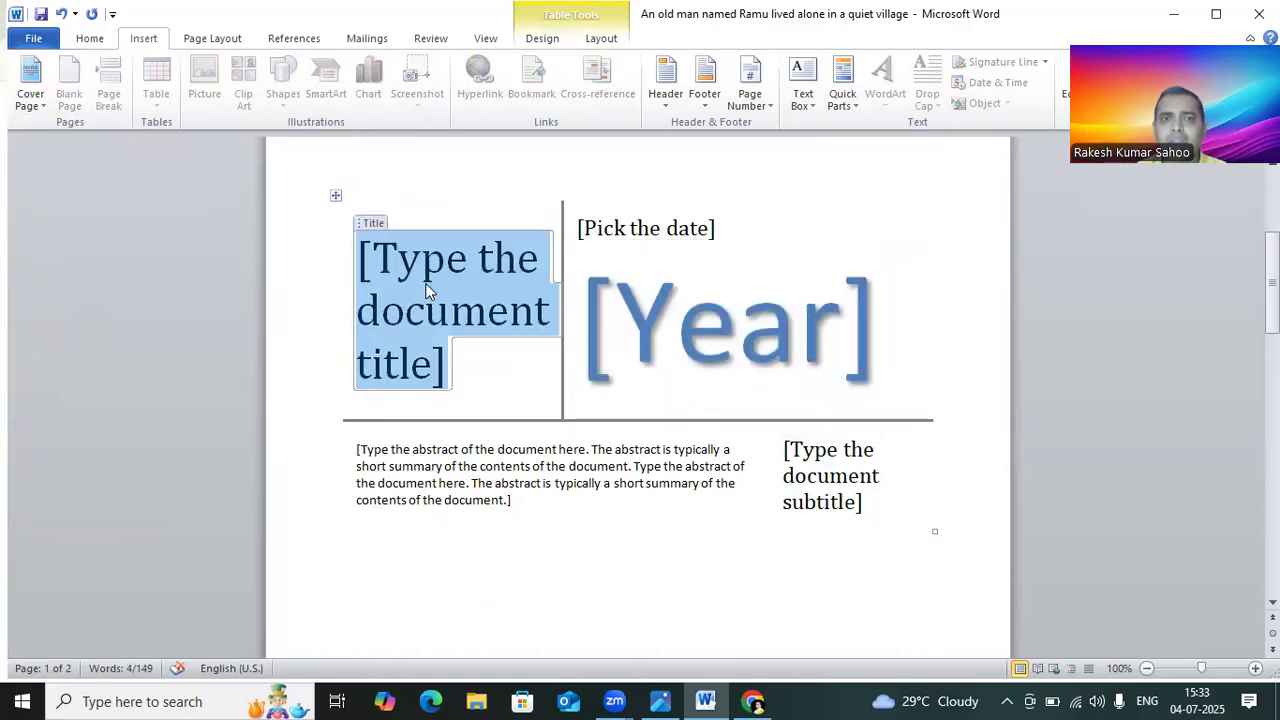
right_click(425, 290)
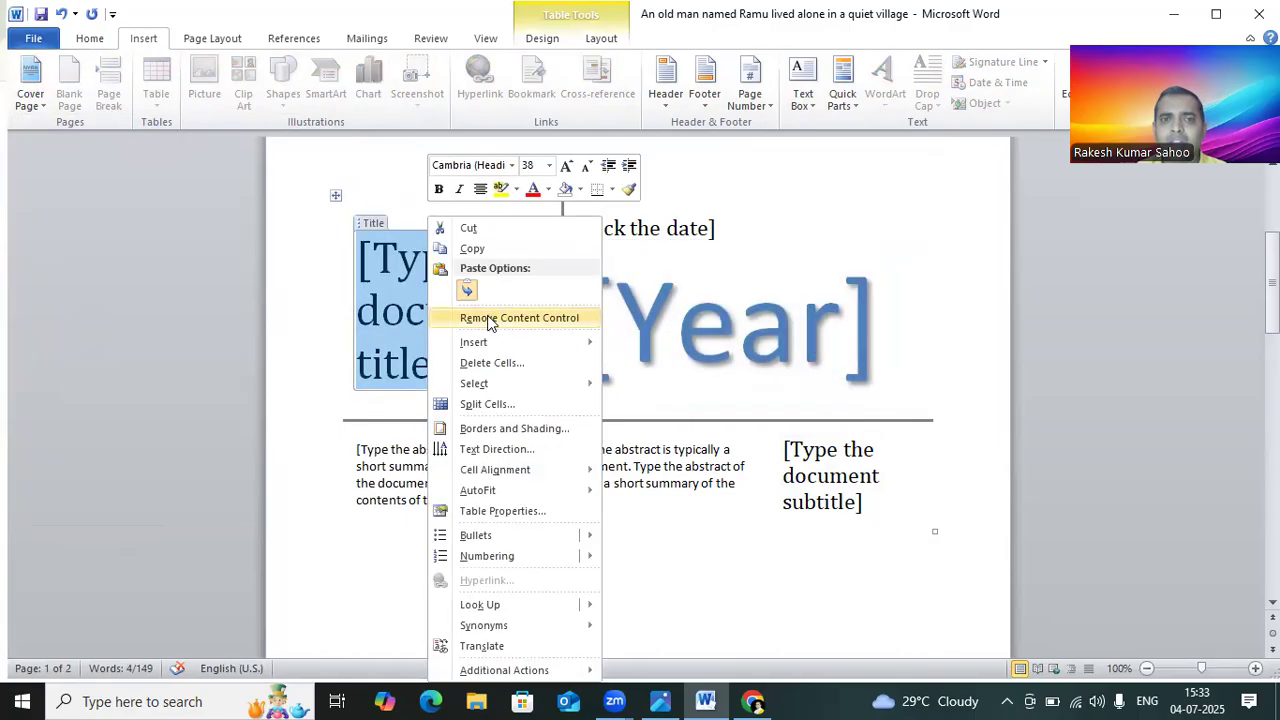
left_click(489, 318)
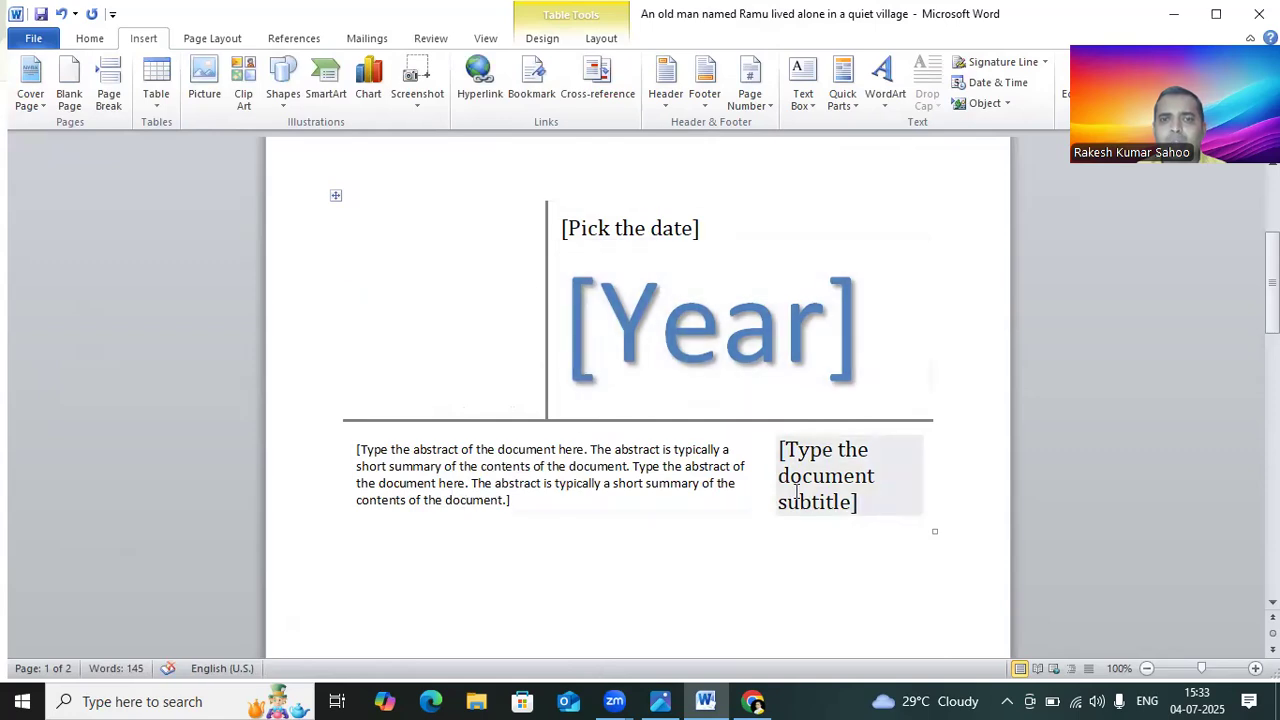
Step: Insert a blank page and a page break after the cover page
left_click(72, 92)
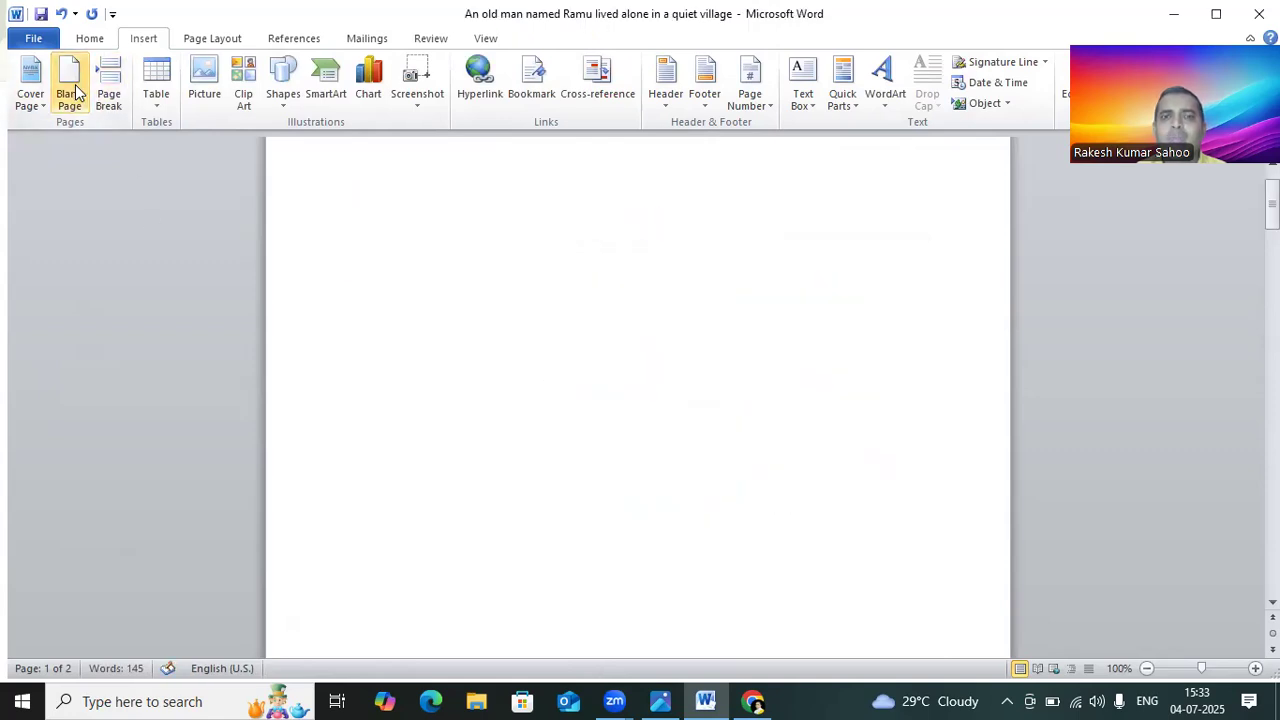
left_click(108, 92)
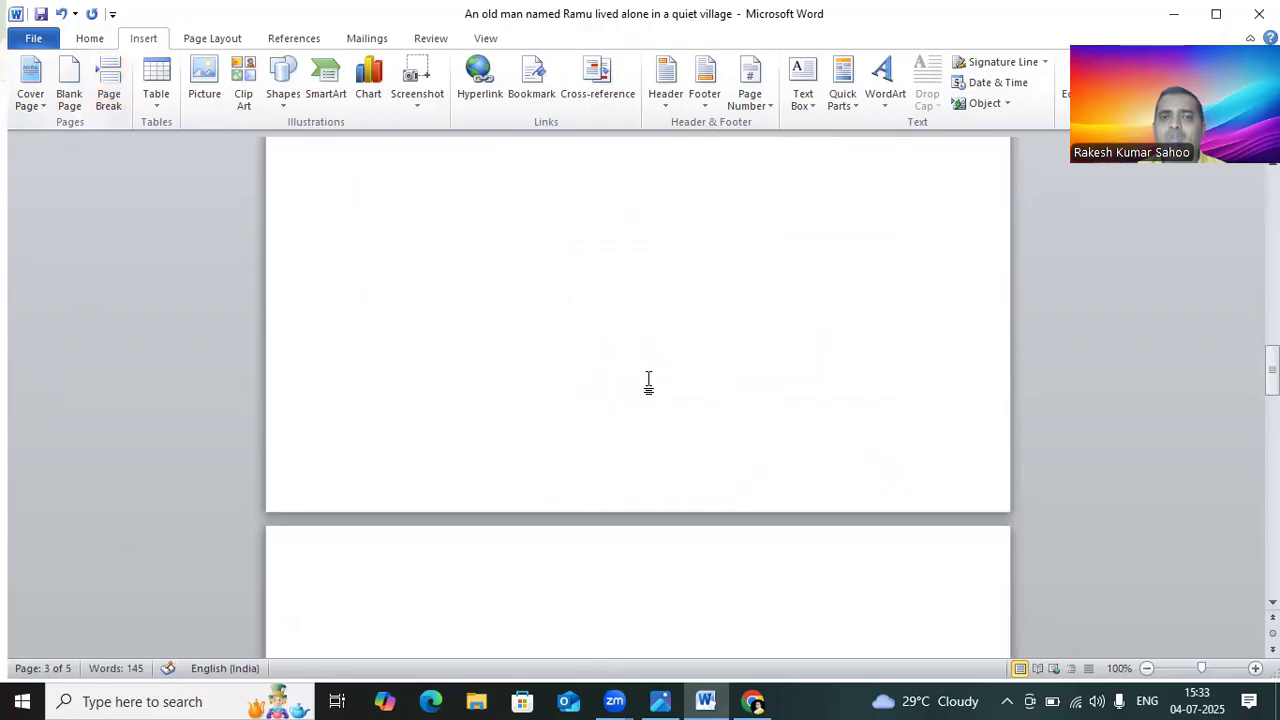
Step: Insert a table of 5 columns and 4 rows on the new blank page
scroll(641, 395, "up", 3)
left_click(158, 95)
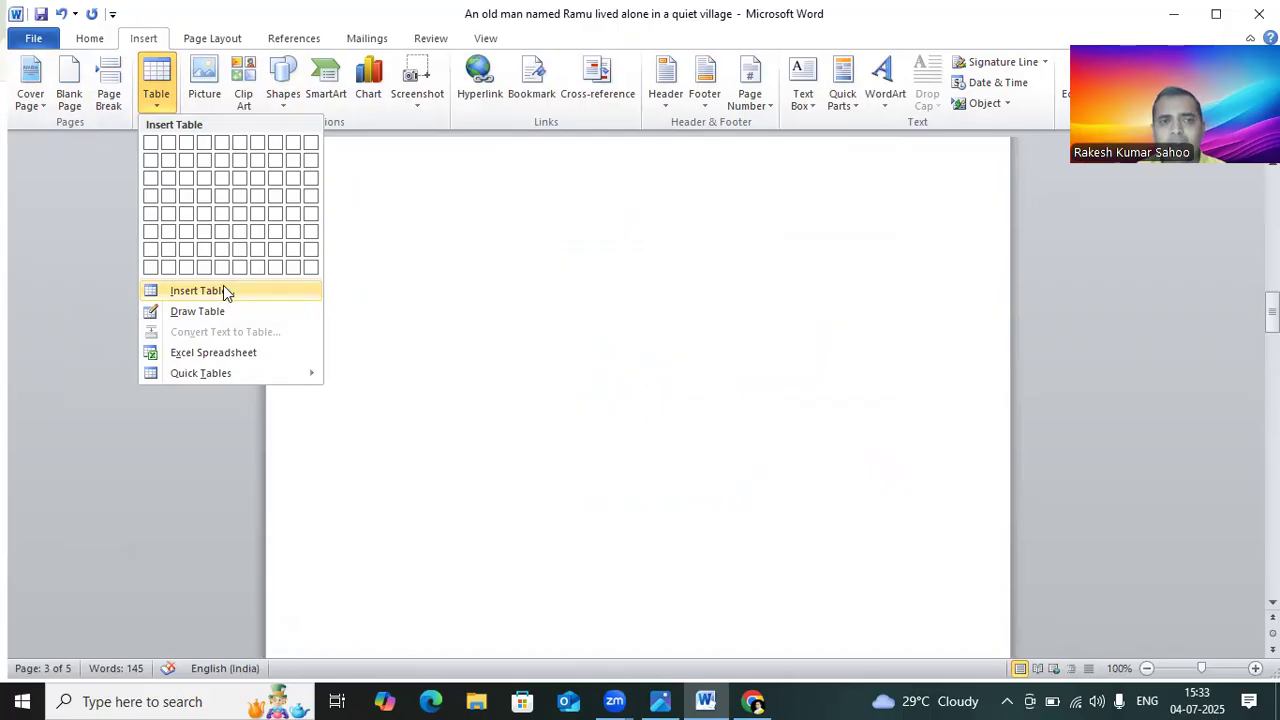
left_click(225, 195)
scroll(826, 462, "down", 1)
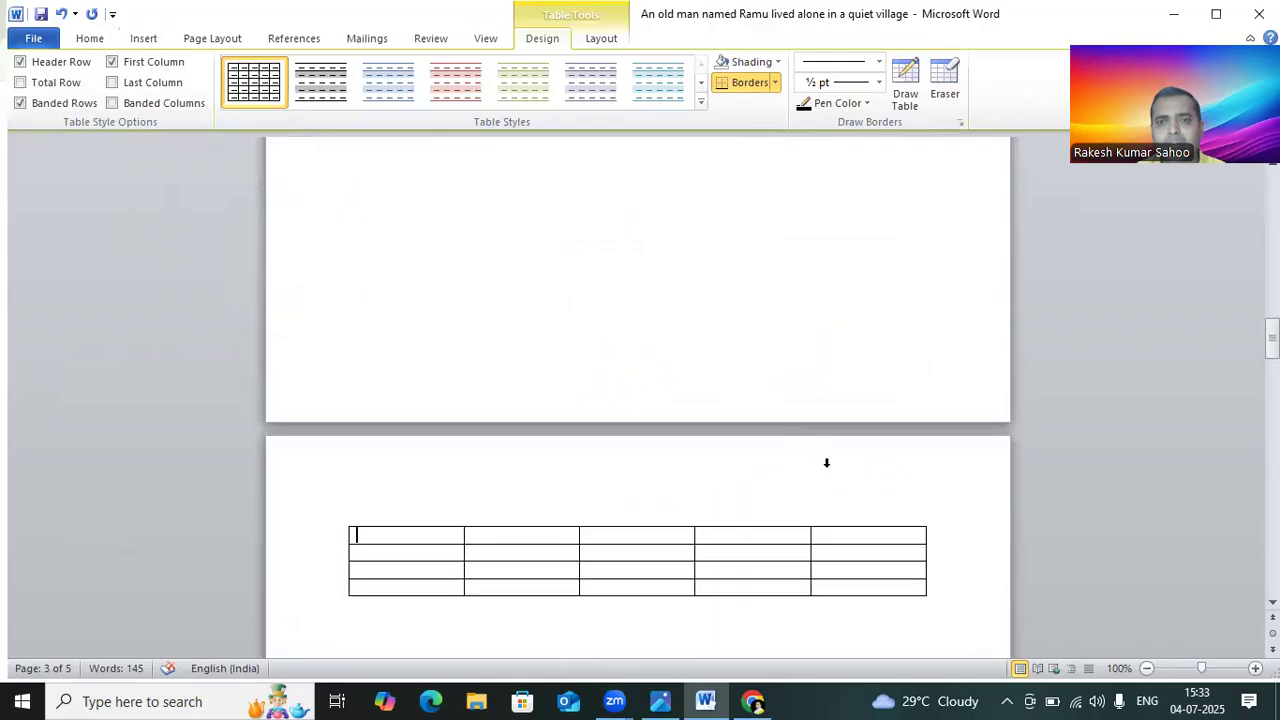
scroll(845, 533, "up", 2)
left_click(111, 60)
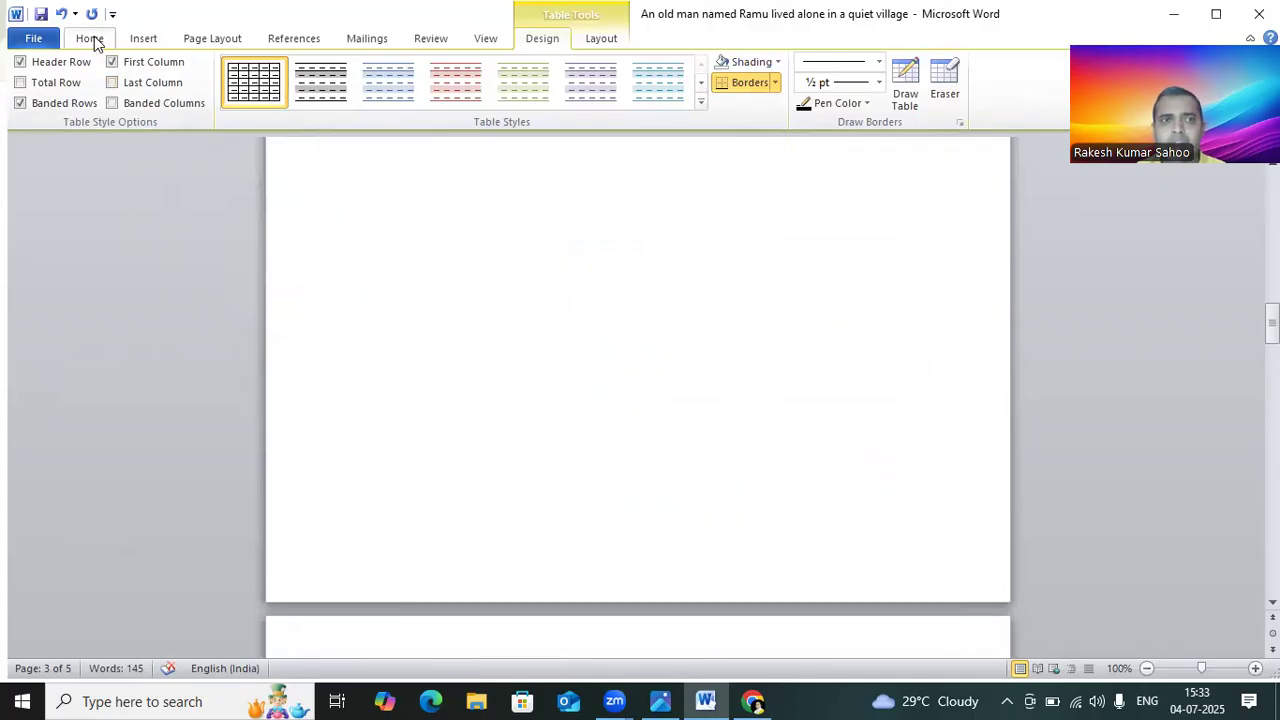
left_click(143, 38)
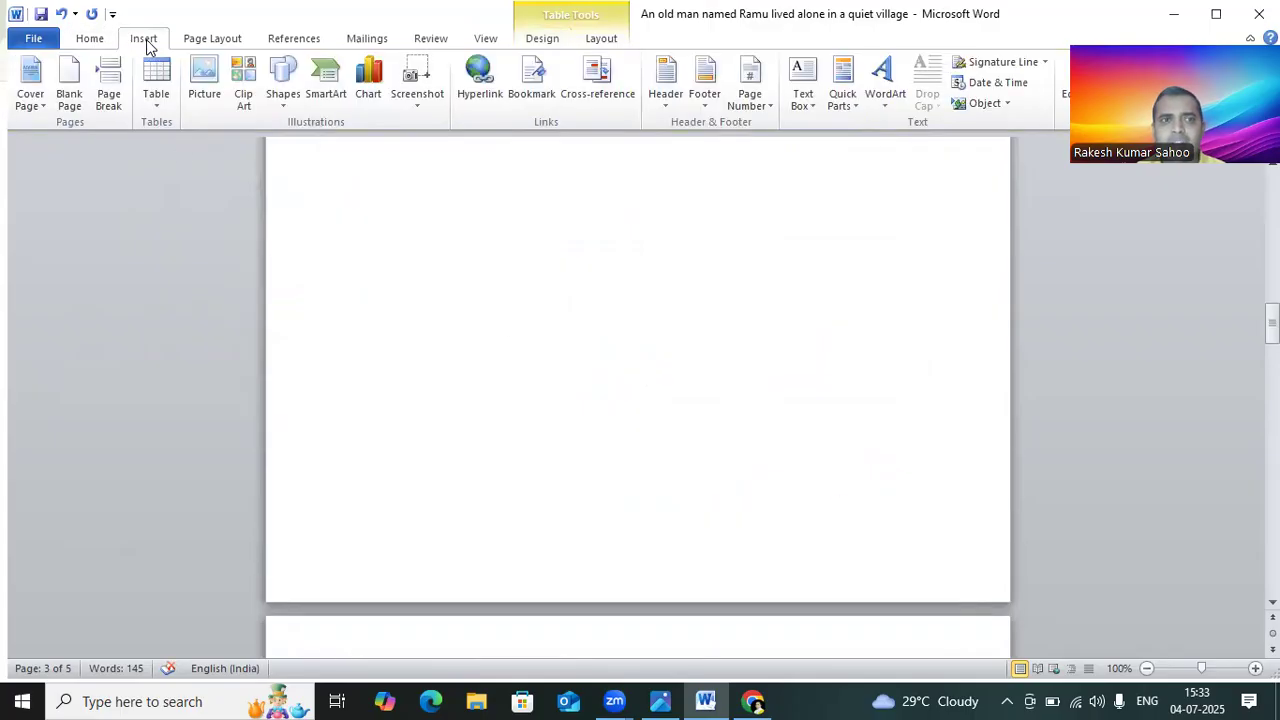
Step: Draw a freehand table with the Draw Table pen, adding an outer box and inner cell borders
left_click(158, 92)
left_click(196, 311)
mouse_move(405, 198)
left_mouse_down()
mouse_move(429, 309)
mouse_move(597, 397)
mouse_move(885, 426)
left_mouse_up()
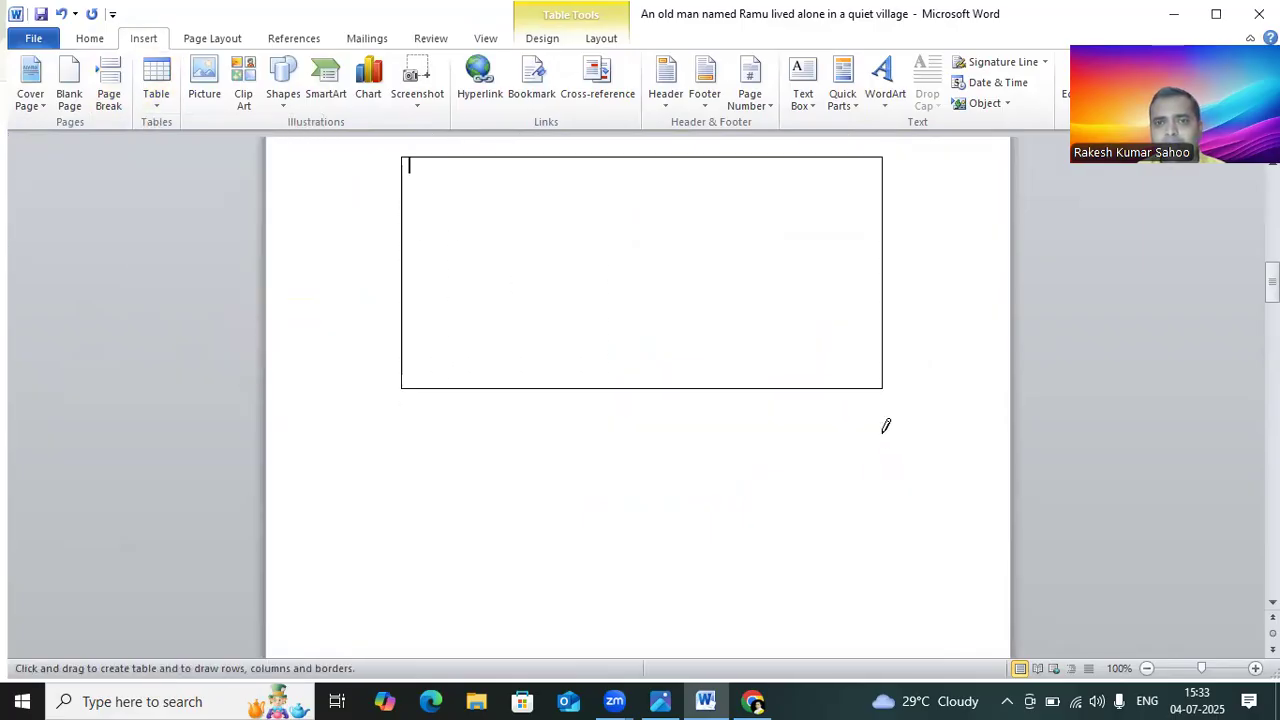
left_click_drag(408, 190, 862, 220)
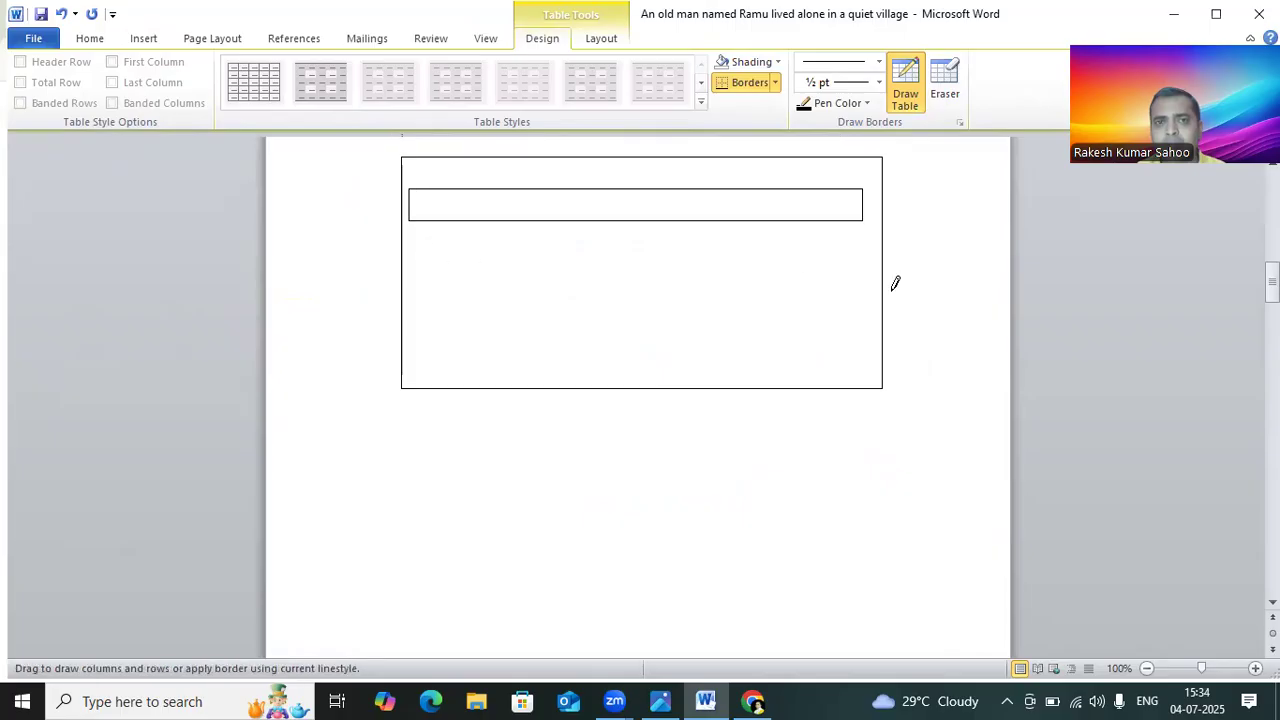
left_click_drag(865, 328, 998, 345)
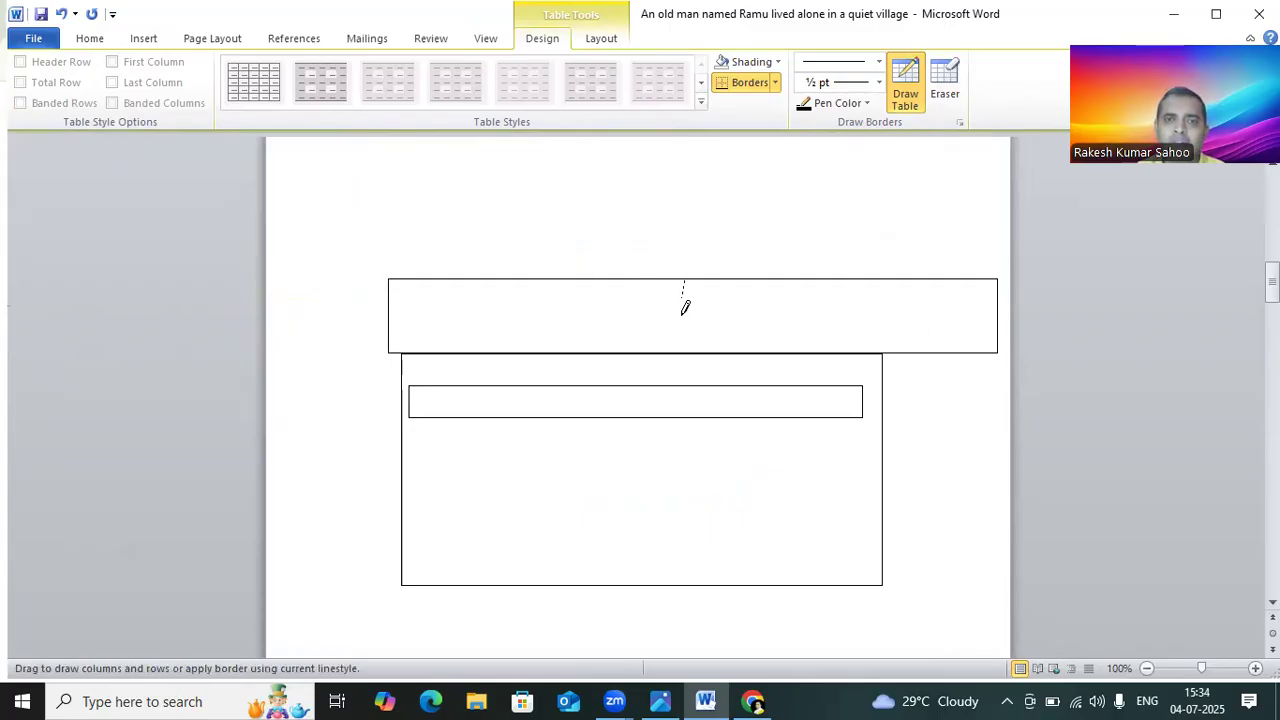
left_click(201, 42)
left_click(144, 40)
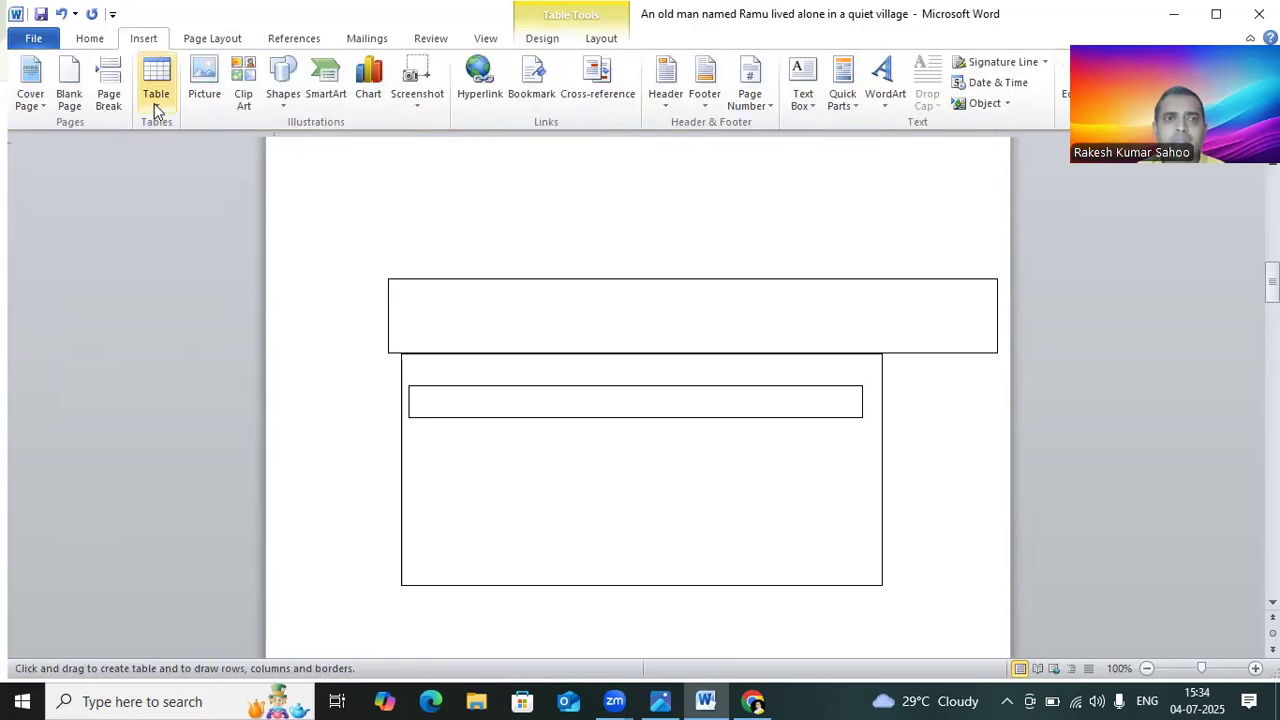
Step: Browse the Saved Pictures and Camera Roll folders for a picture to insert, closing the picture dialog without inserting anything
left_click(215, 95)
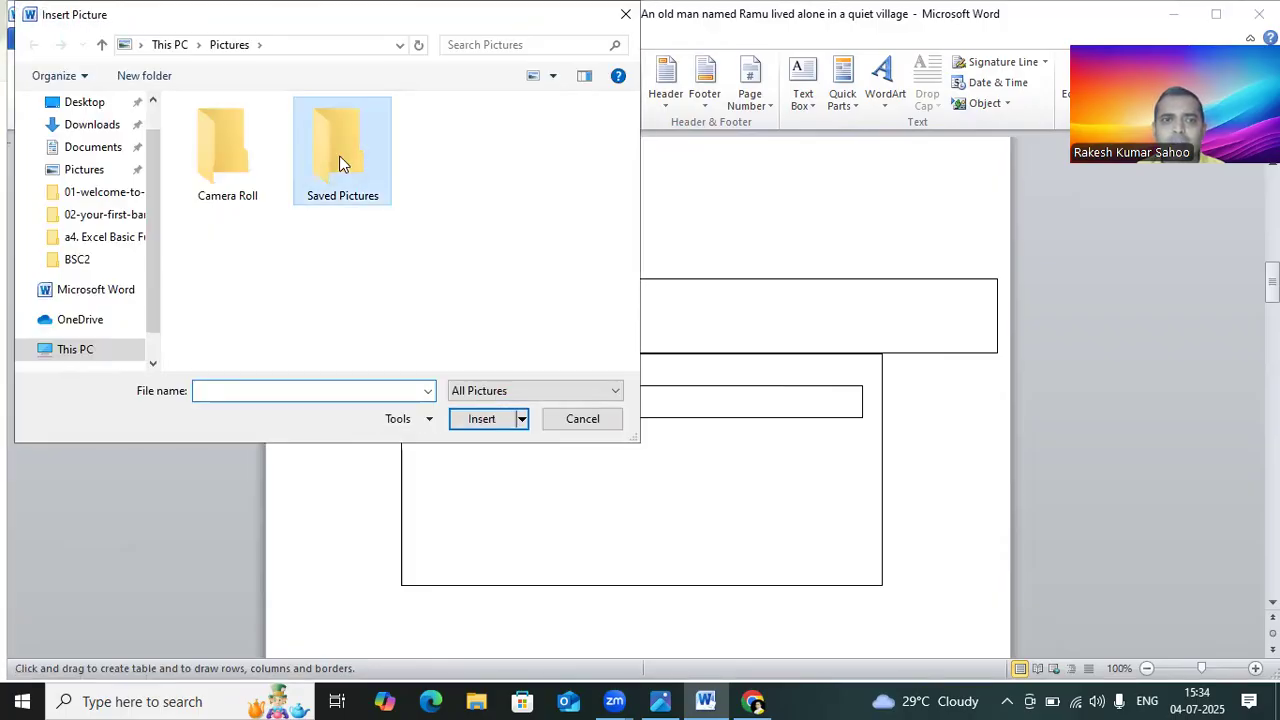
double_click(340, 158)
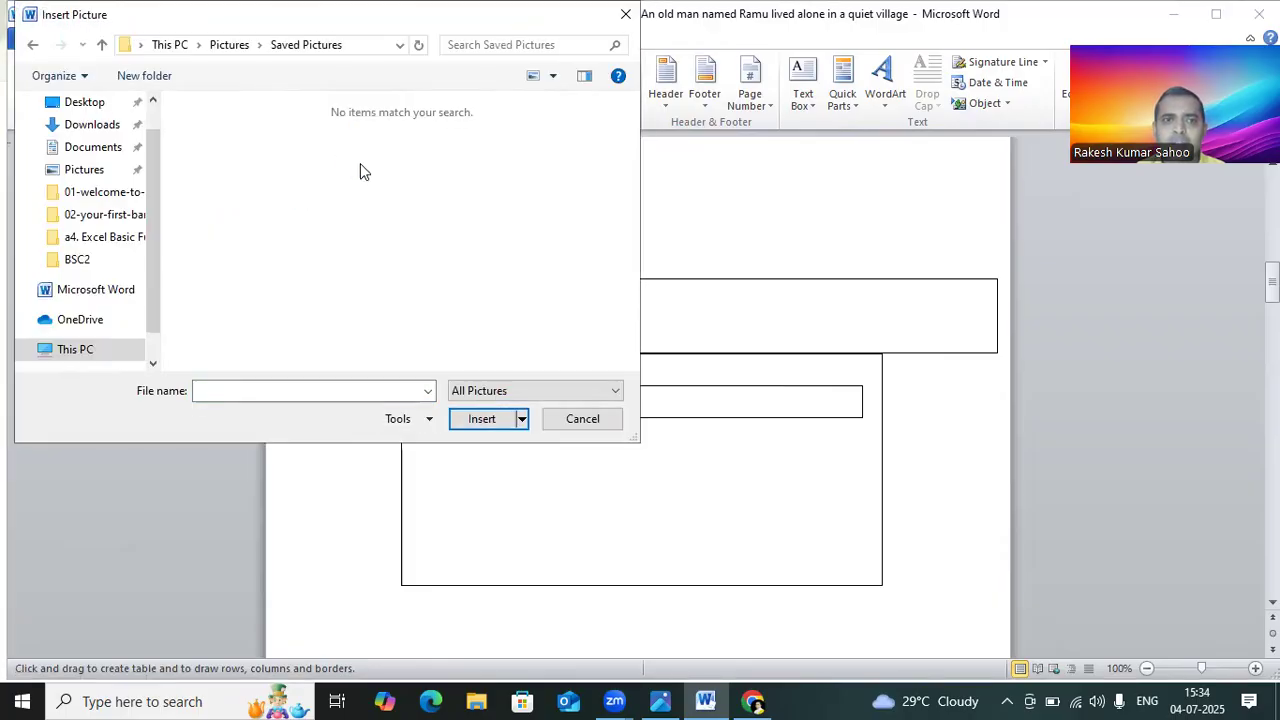
left_click(32, 44)
double_click(198, 166)
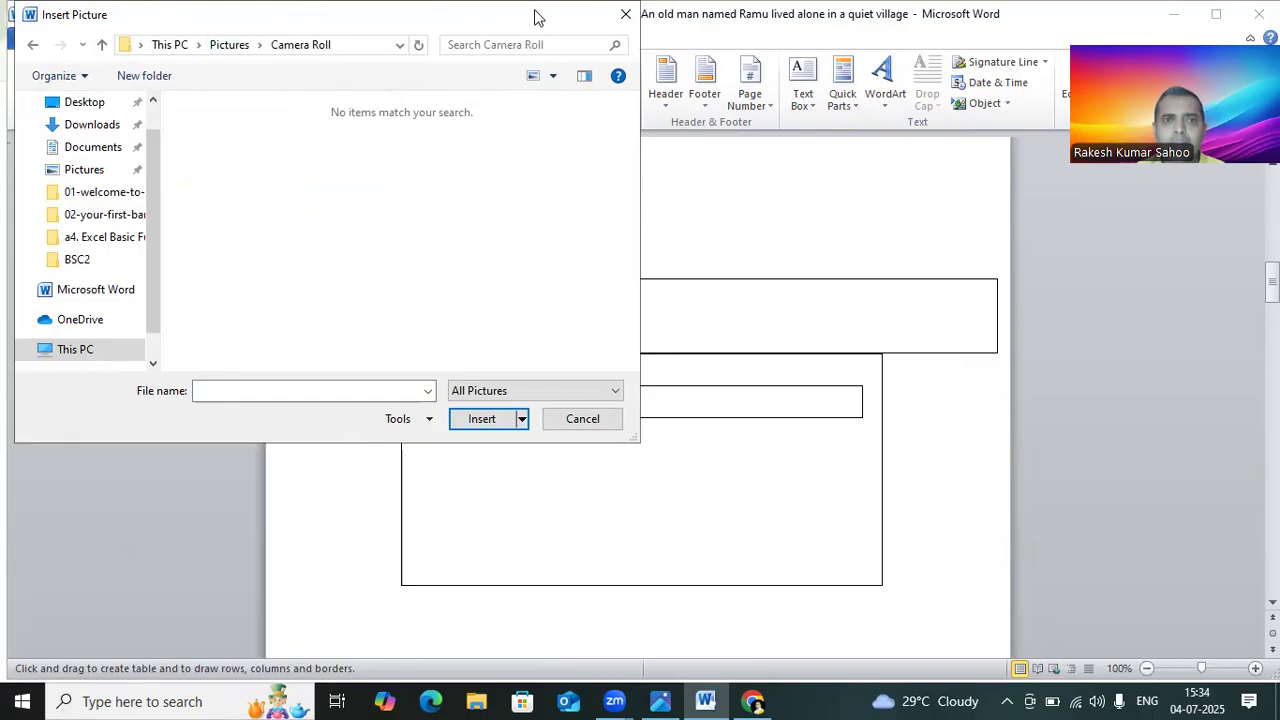
left_click(625, 15)
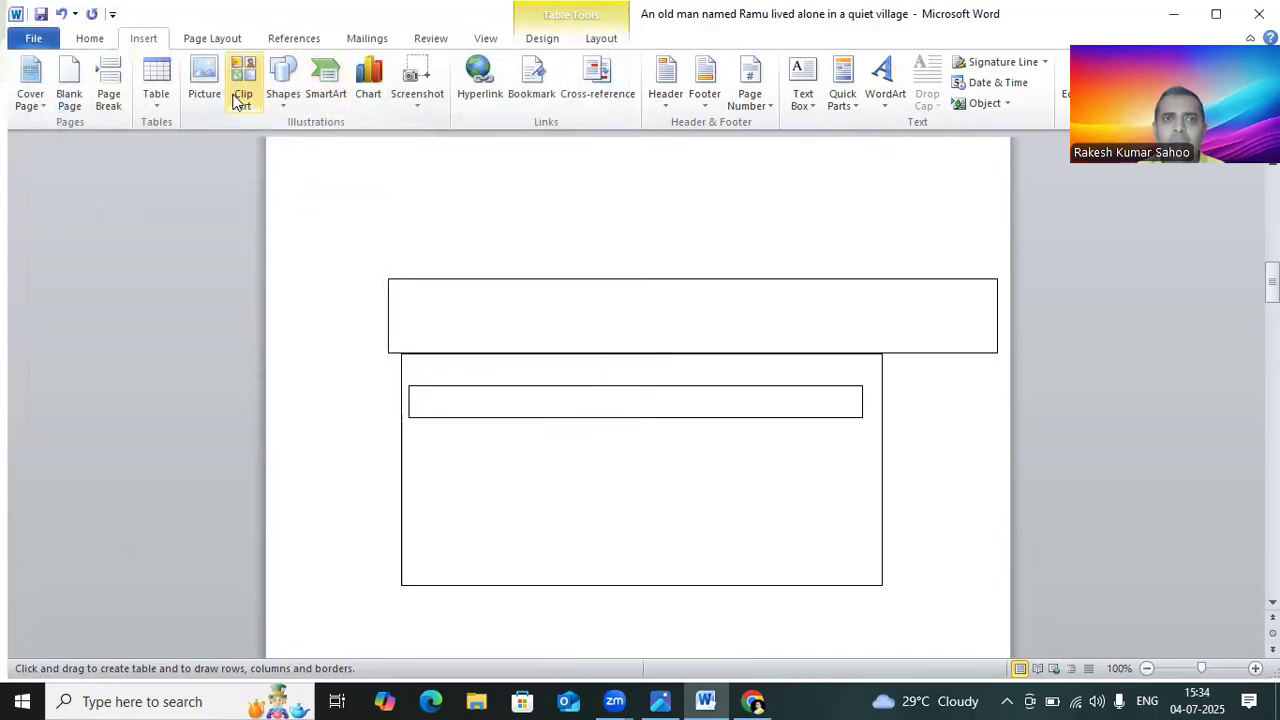
left_click(207, 78)
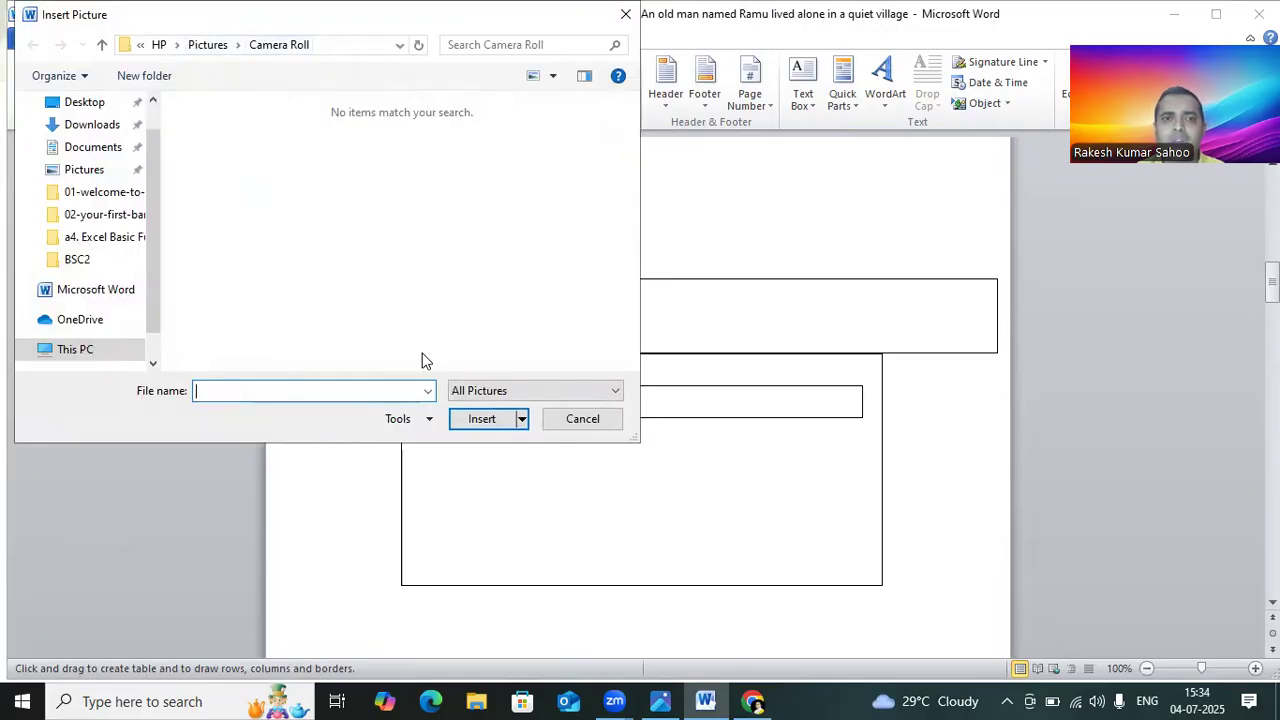
left_click(630, 22)
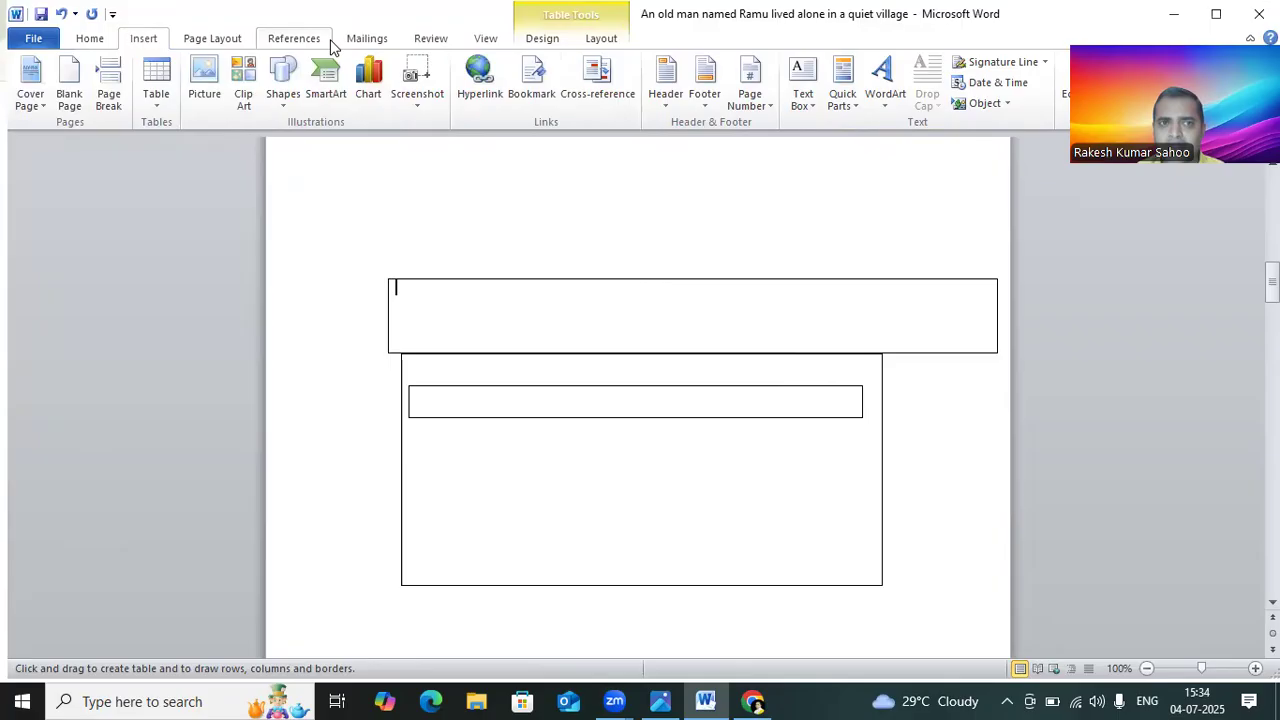
Step: Draw an oval shape on the page just above the freehand table
left_click(283, 80)
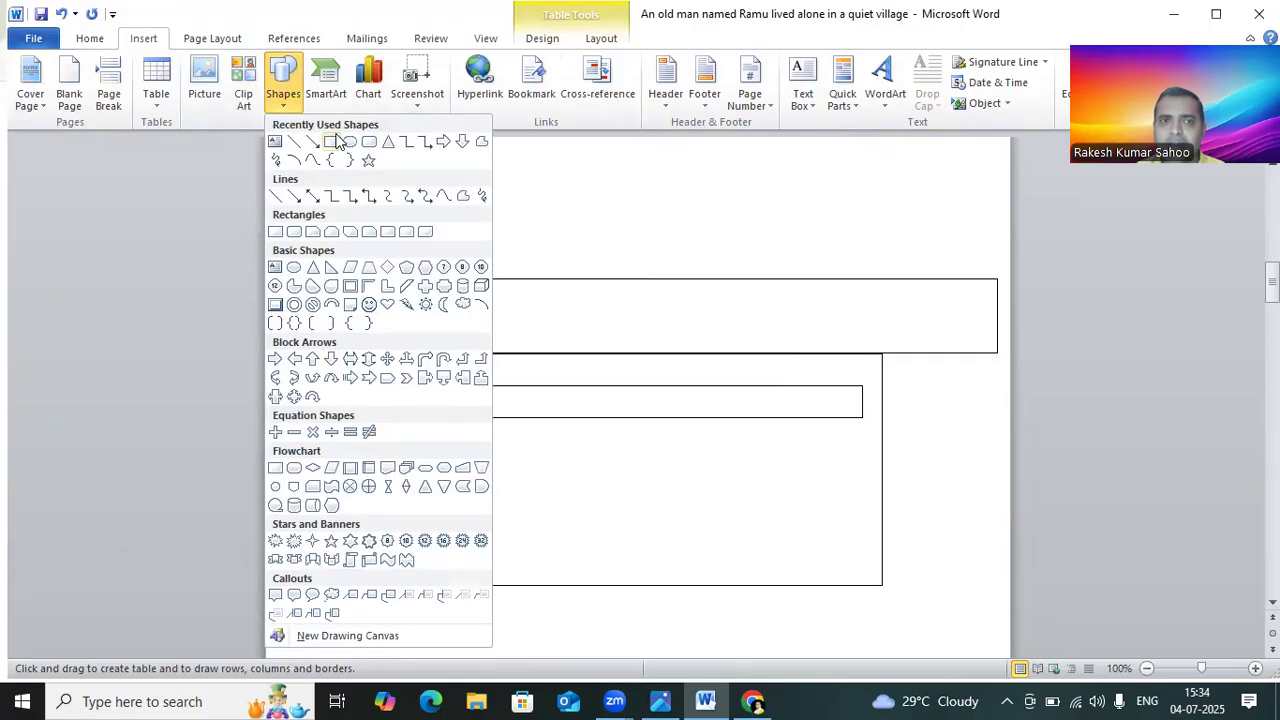
left_click(767, 260)
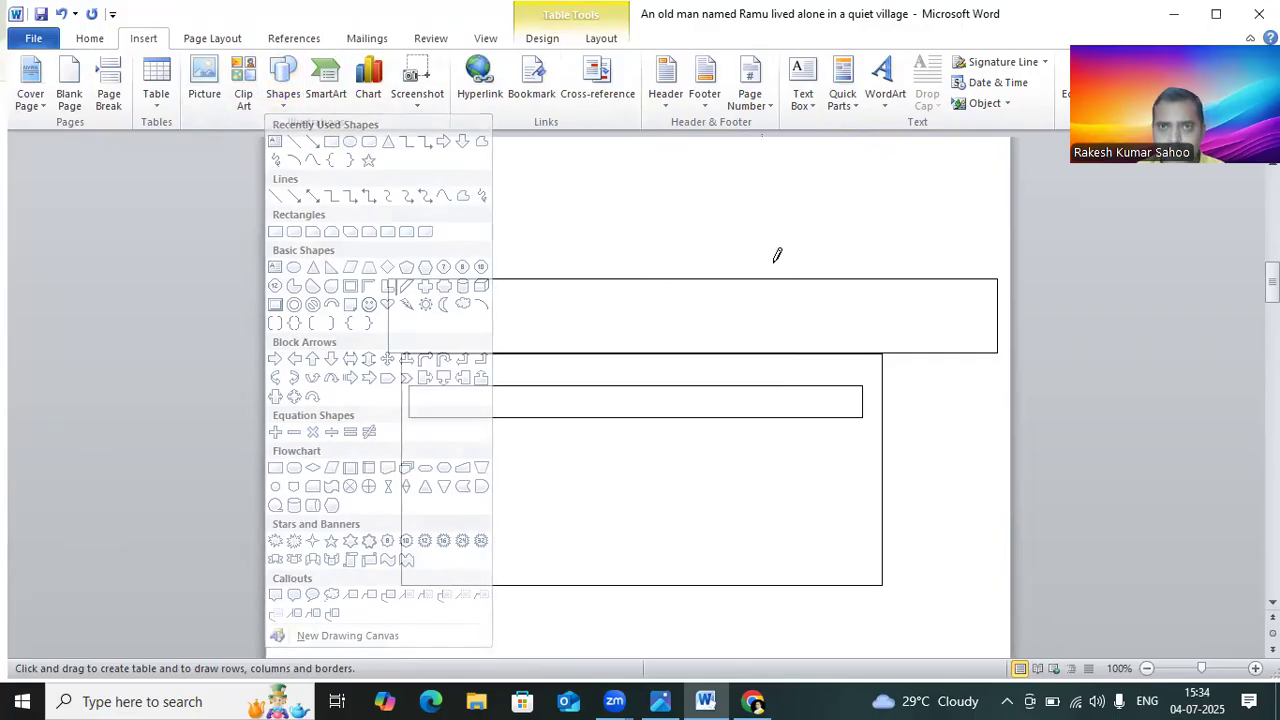
left_click(281, 85)
left_click(669, 226)
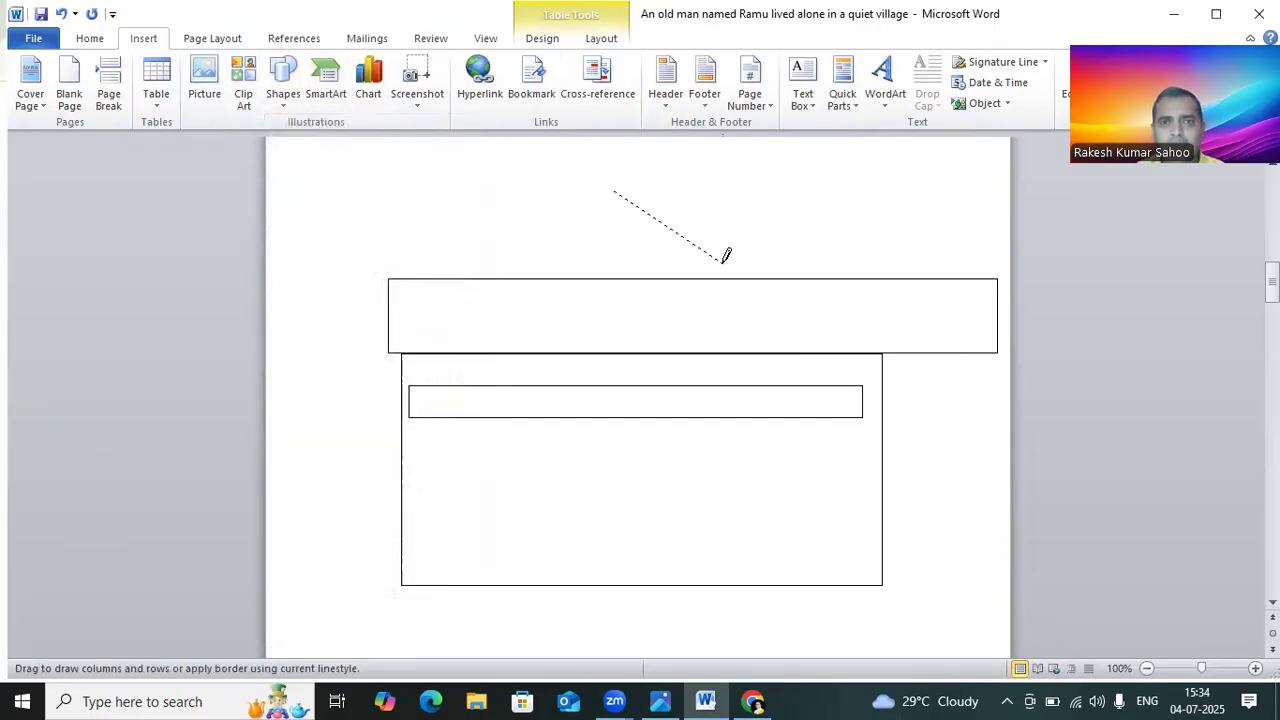
left_click(283, 80)
left_click(274, 271)
mouse_move(640, 190)
left_mouse_down()
mouse_move(720, 259)
mouse_move(770, 265)
left_mouse_up()
Step: Change the oval's shape fill to red and deselect it
right_click(737, 232)
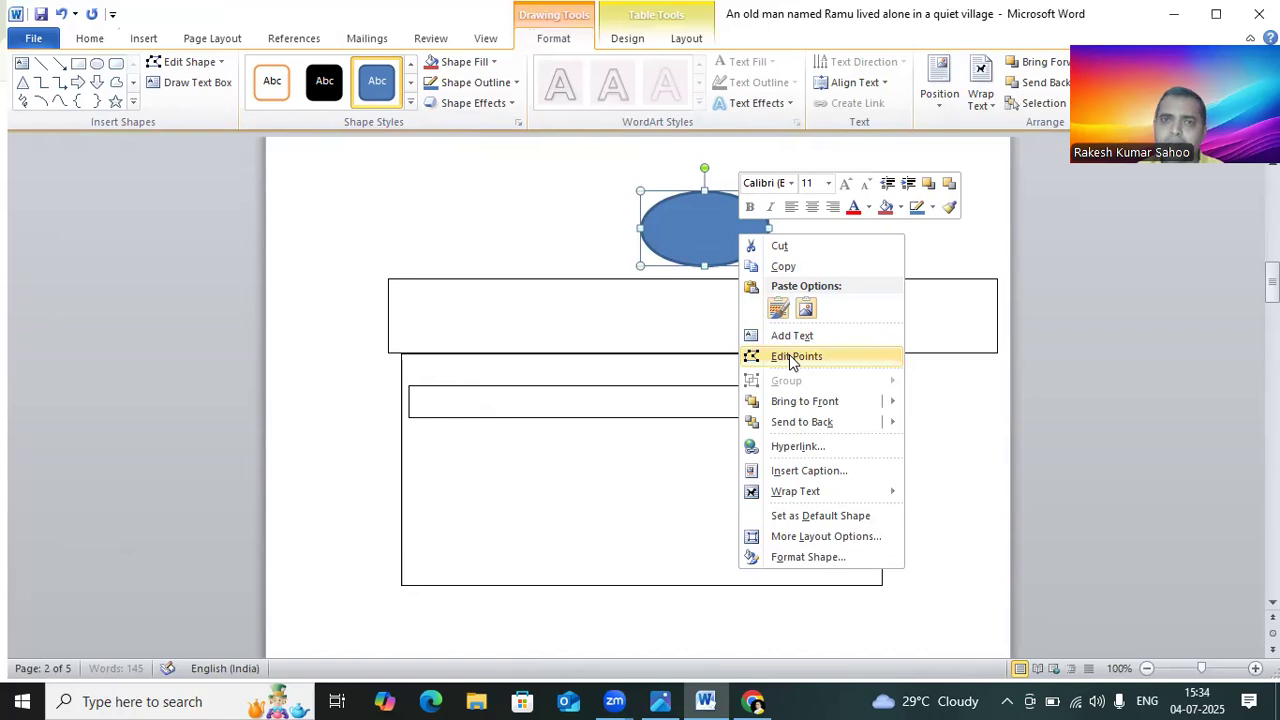
left_click(493, 64)
left_click(513, 101)
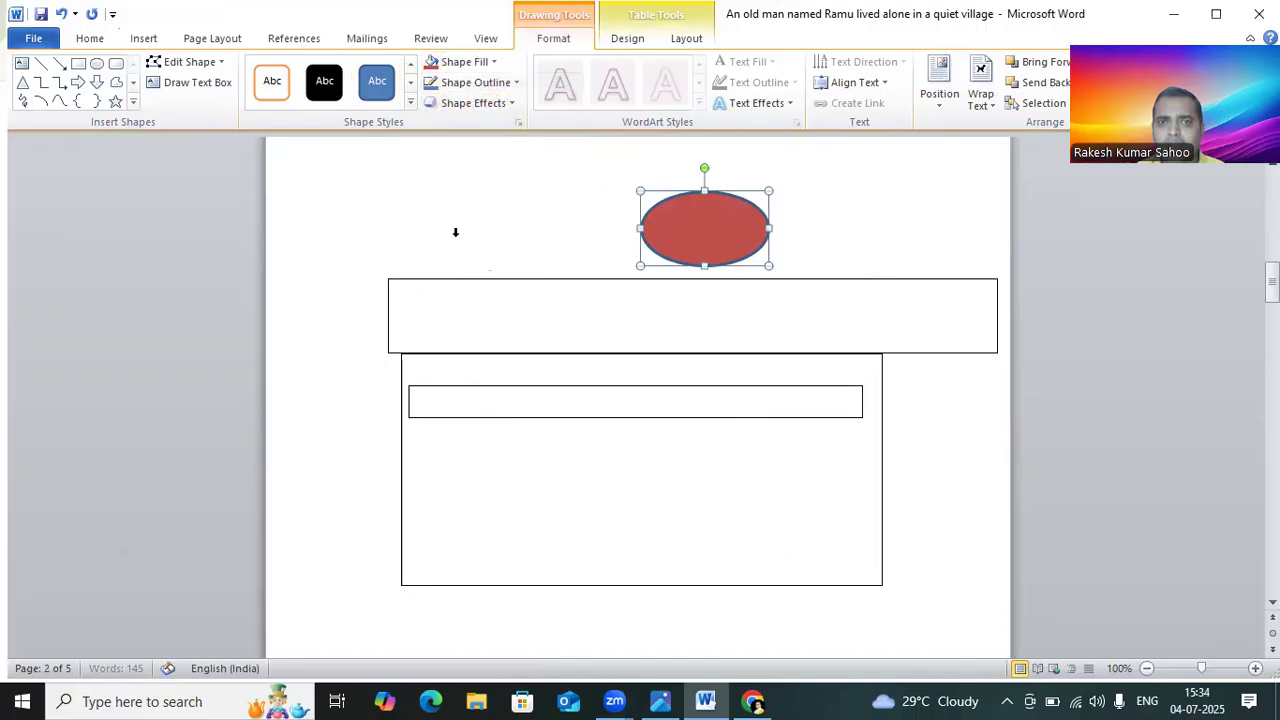
left_click(877, 271)
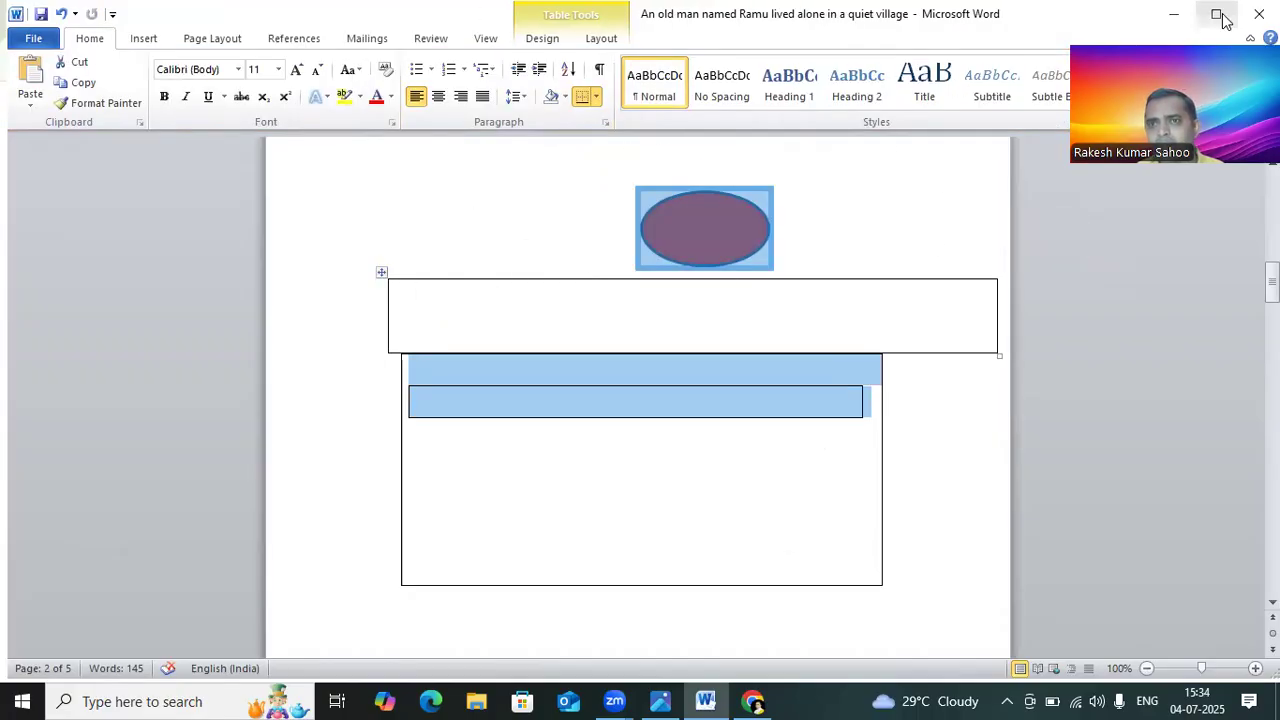
Step: Close the document, saving its changes and keeping the copied picture available to other applications
left_click(1258, 14)
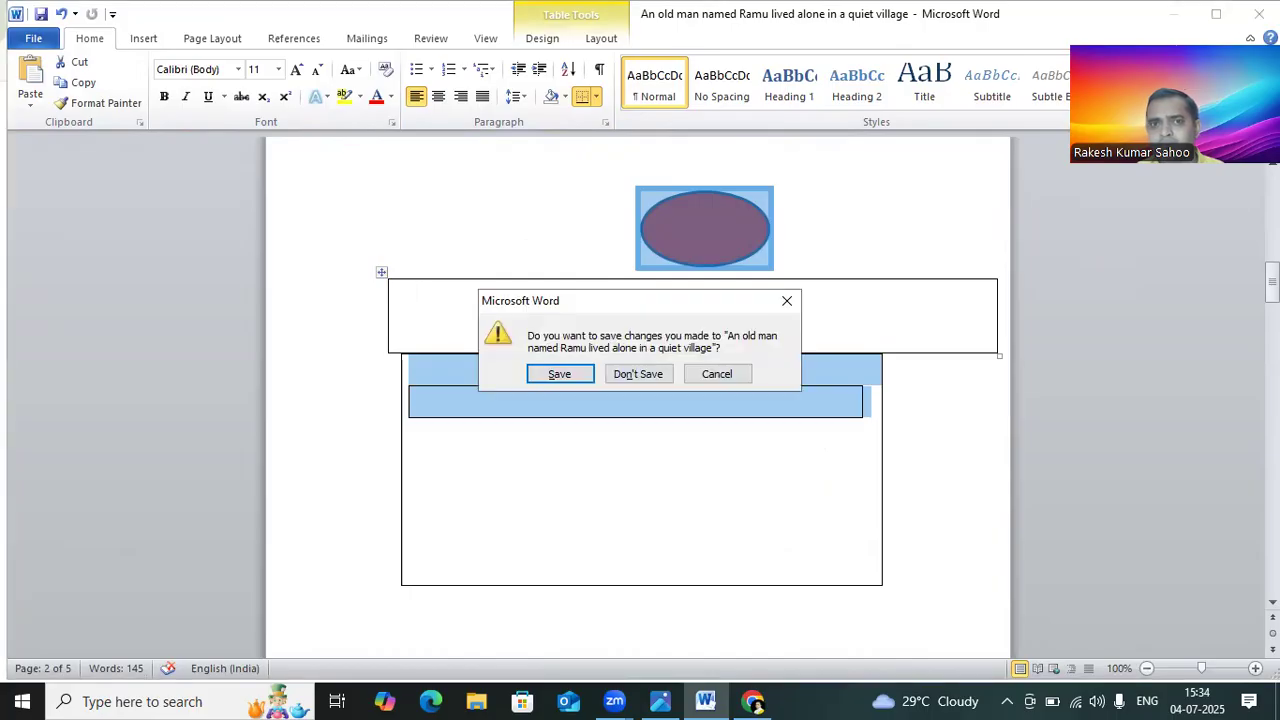
left_click(577, 373)
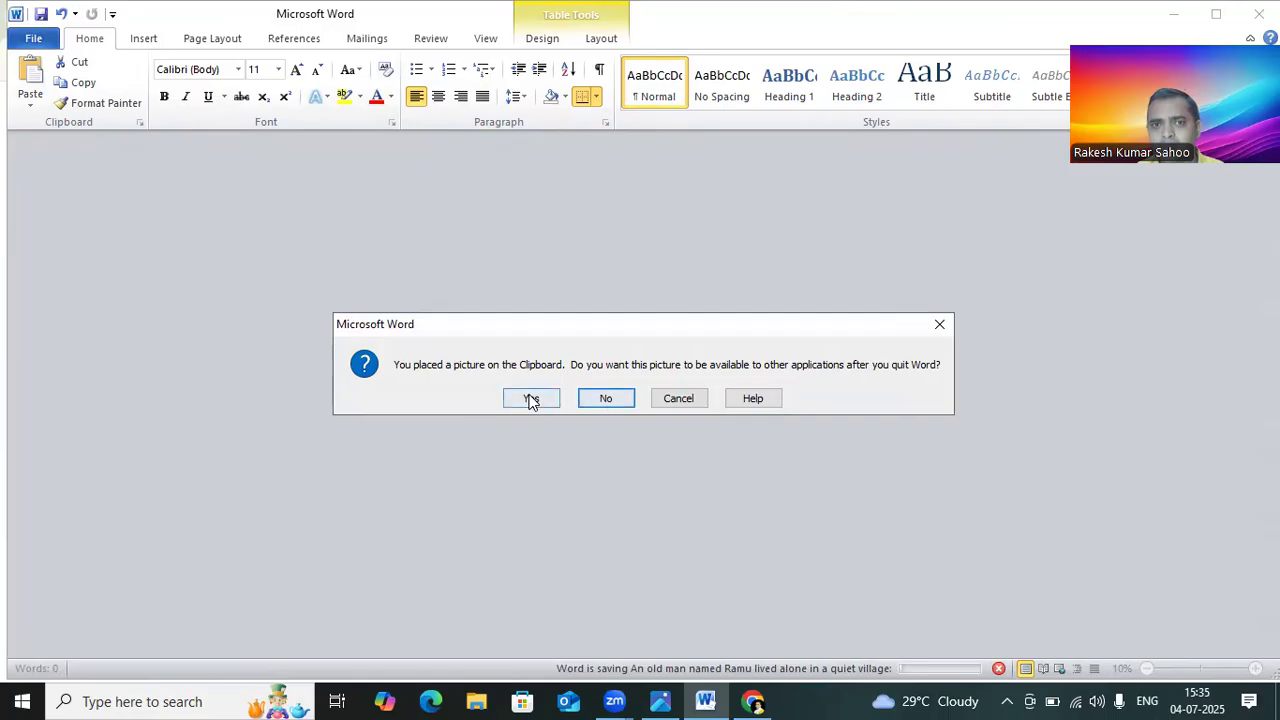
left_click(531, 400)
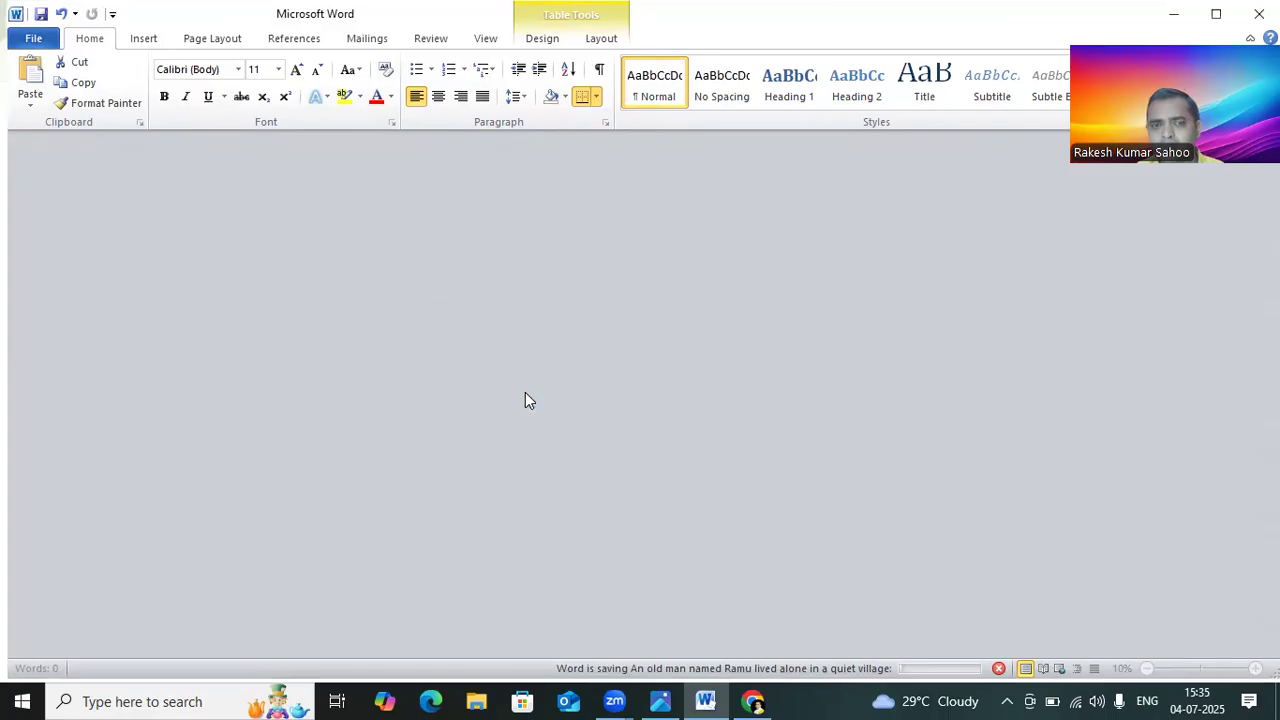